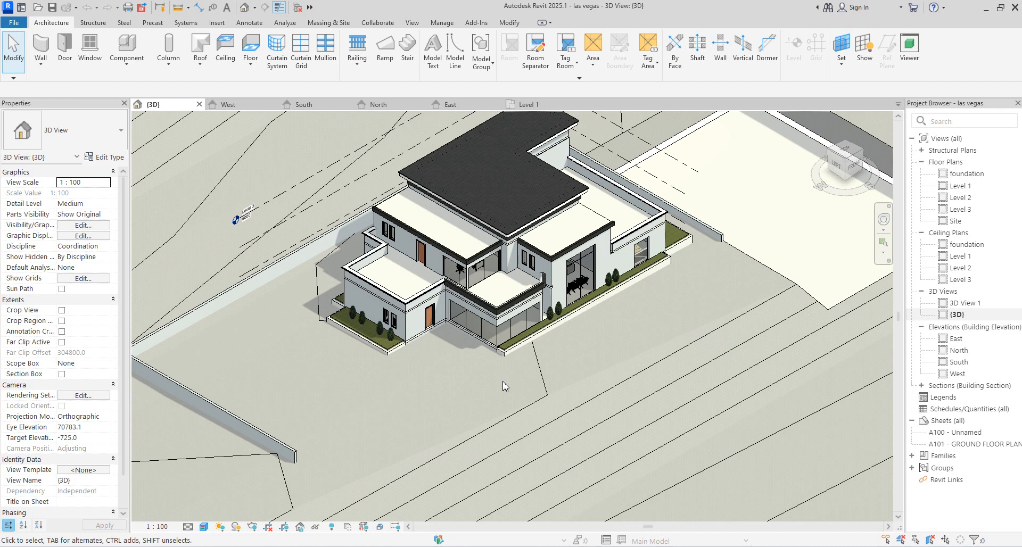
# Examine the house, its boundary walls and the surrounding terrain in the 3D view
pyautogui.scroll(-2, 382, 399)
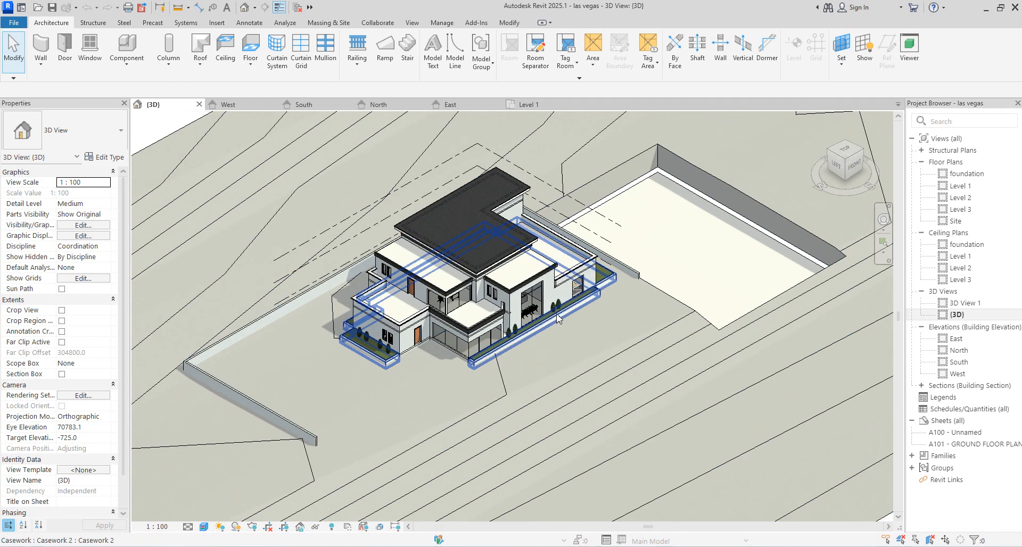
pyautogui.scroll(2, 598, 298)
pyautogui.scroll(1, 627, 290)
pyautogui.scroll(-2, 590, 349)
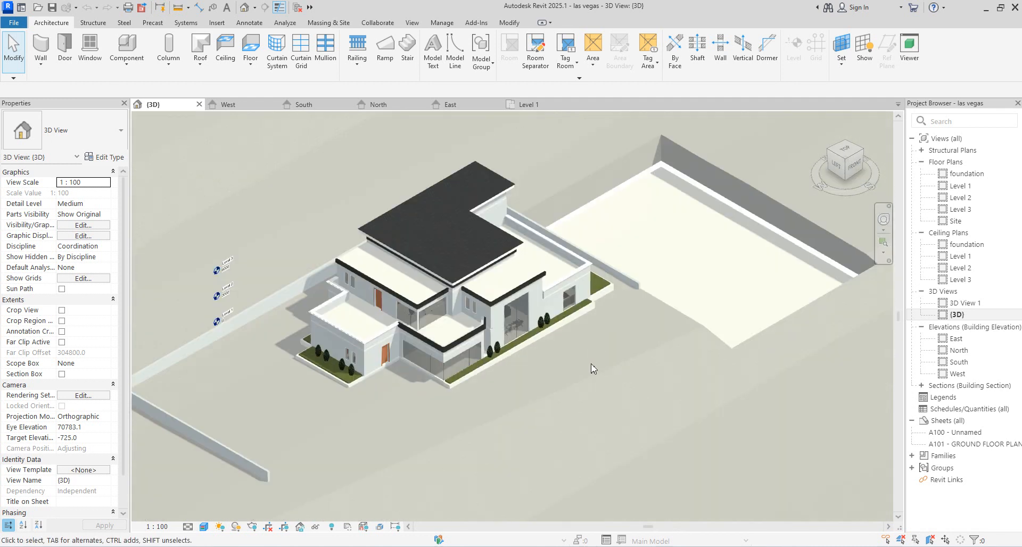
pyautogui.scroll(1, 368, 315)
pyautogui.scroll(-3, 400, 335)
pyautogui.scroll(2, 428, 362)
pyautogui.scroll(-1, 427, 362)
pyautogui.scroll(1, 468, 356)
pyautogui.scroll(2, 489, 356)
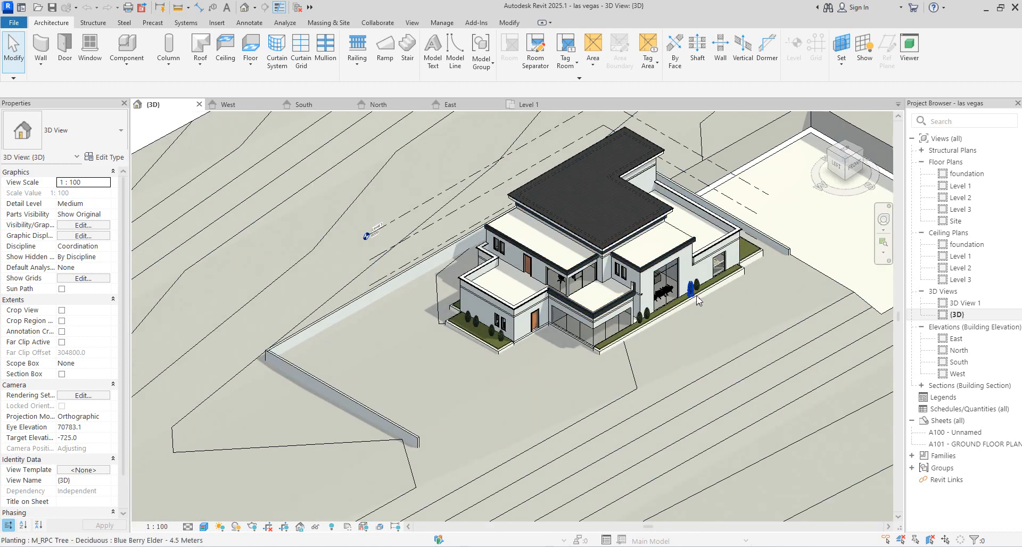
pyautogui.scroll(2, 660, 237)
pyautogui.scroll(-1, 596, 263)
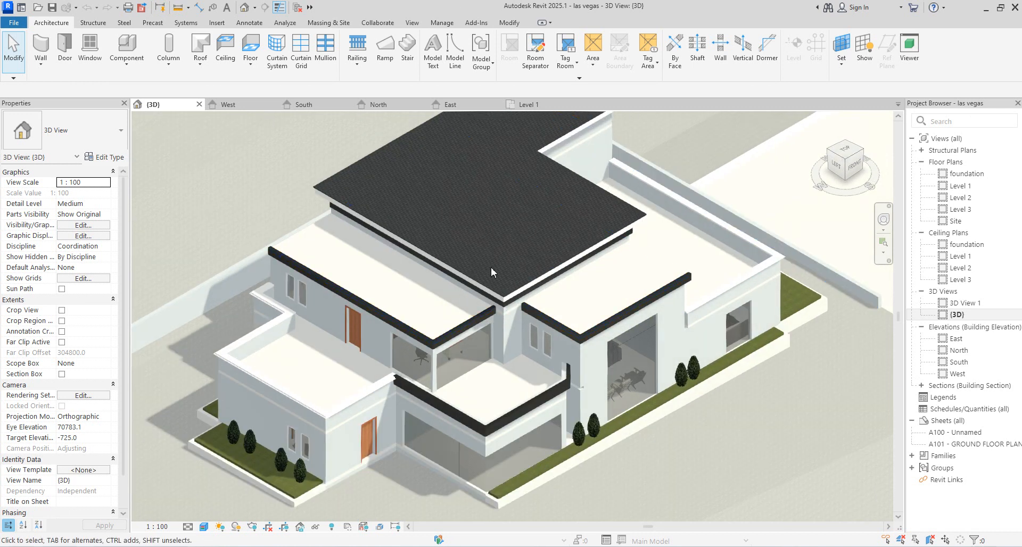
pyautogui.scroll(-2, 559, 284)
pyautogui.scroll(1, 532, 302)
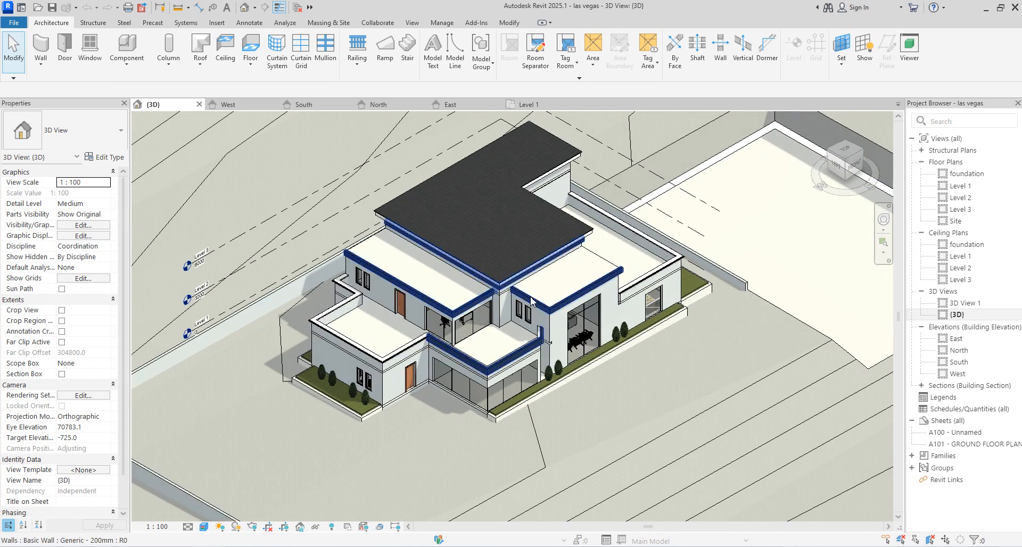
# Review the Level 1 and Level 2 floor plans and the South elevation of the house
pyautogui.doubleClick(960, 185)
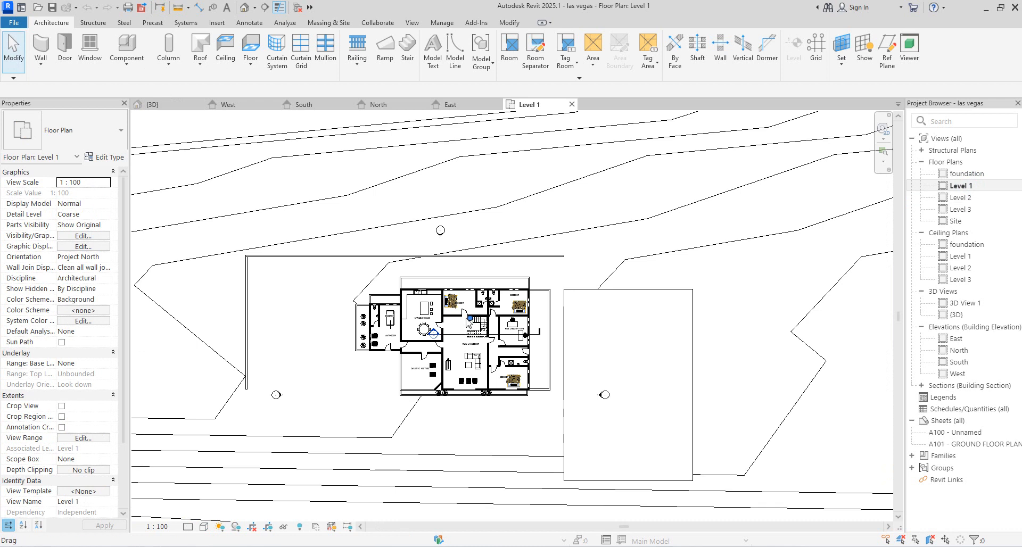
pyautogui.scroll(3, 463, 335)
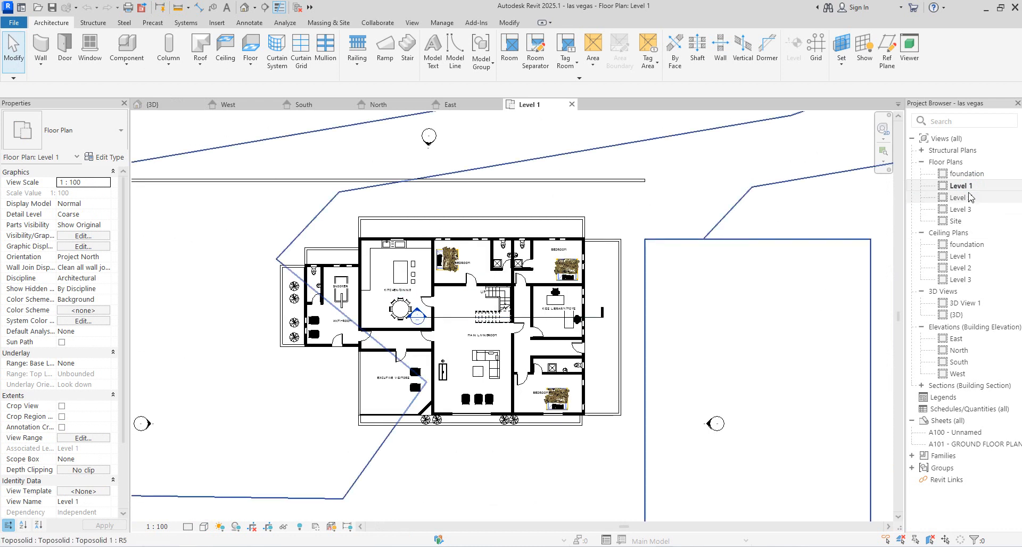
pyautogui.doubleClick(958, 197)
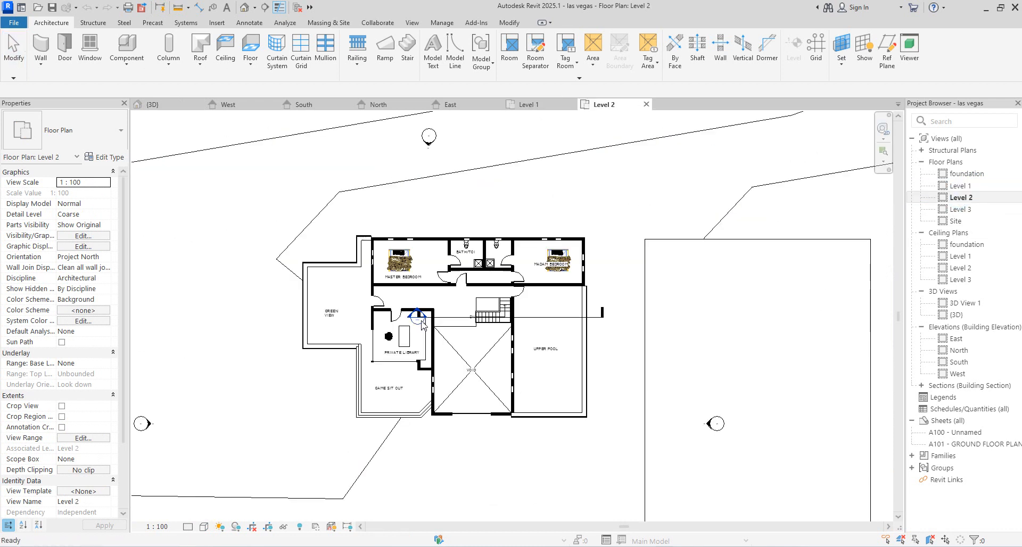
pyautogui.scroll(2, 481, 335)
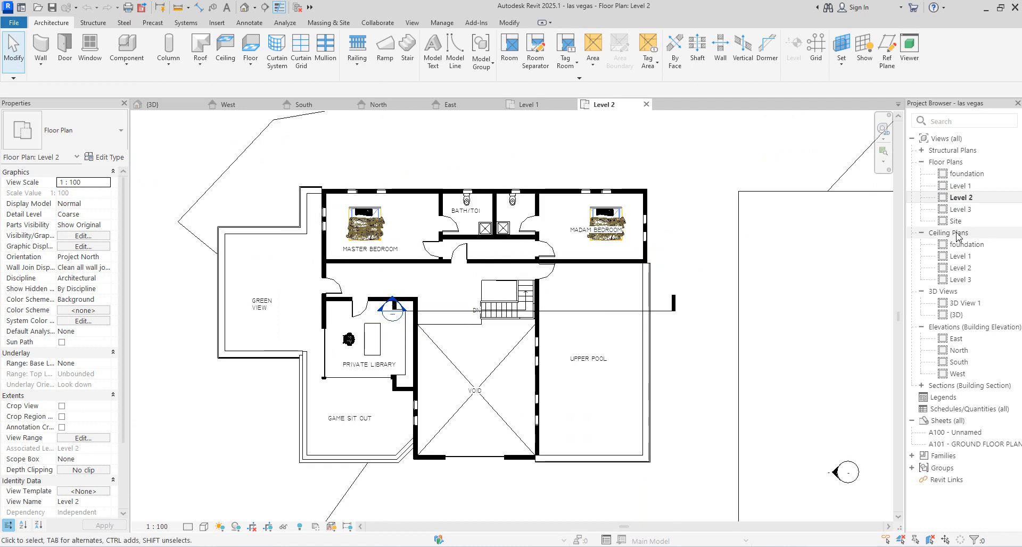
pyautogui.doubleClick(959, 363)
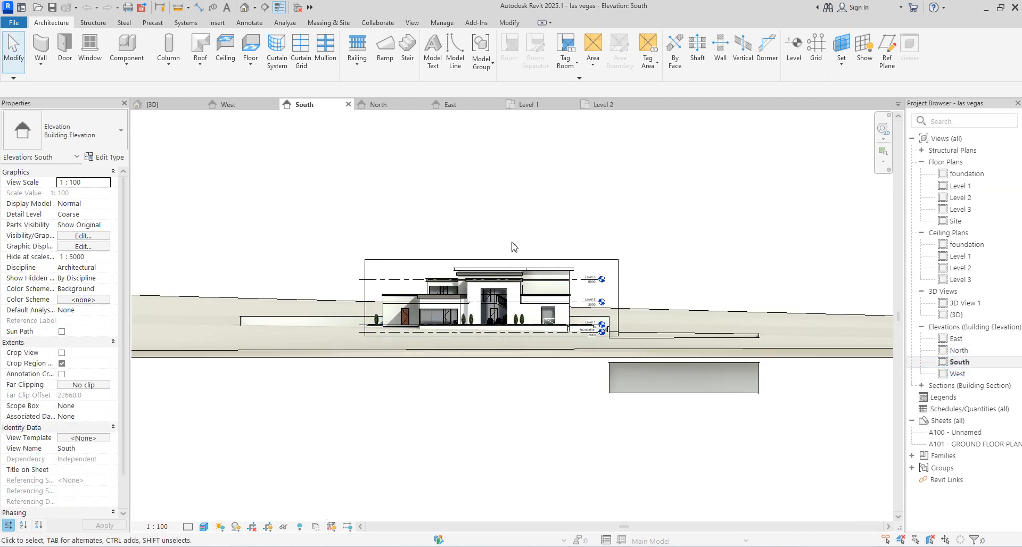
pyautogui.scroll(2, 565, 272)
pyautogui.scroll(1, 608, 301)
pyautogui.scroll(-3, 652, 314)
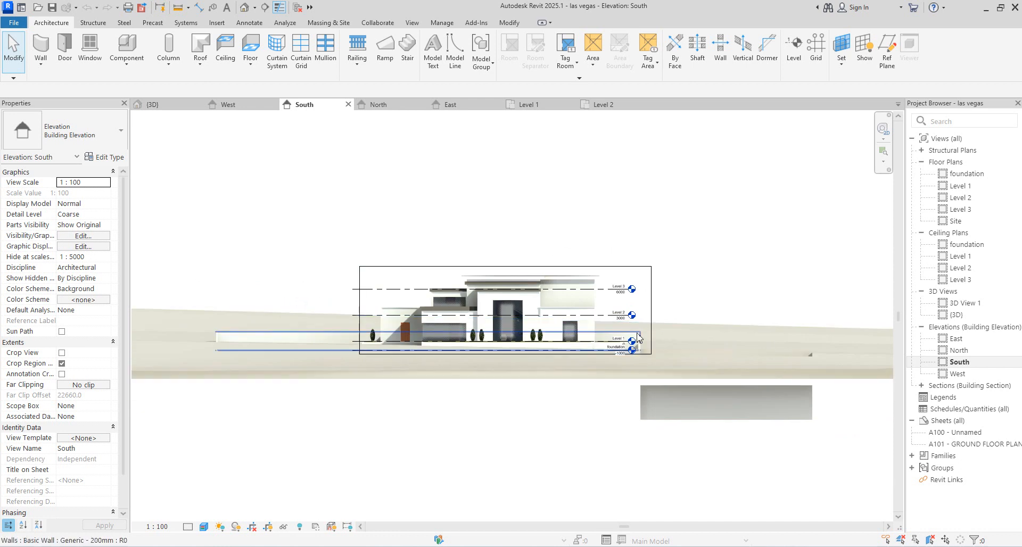
pyautogui.scroll(1, 350, 297)
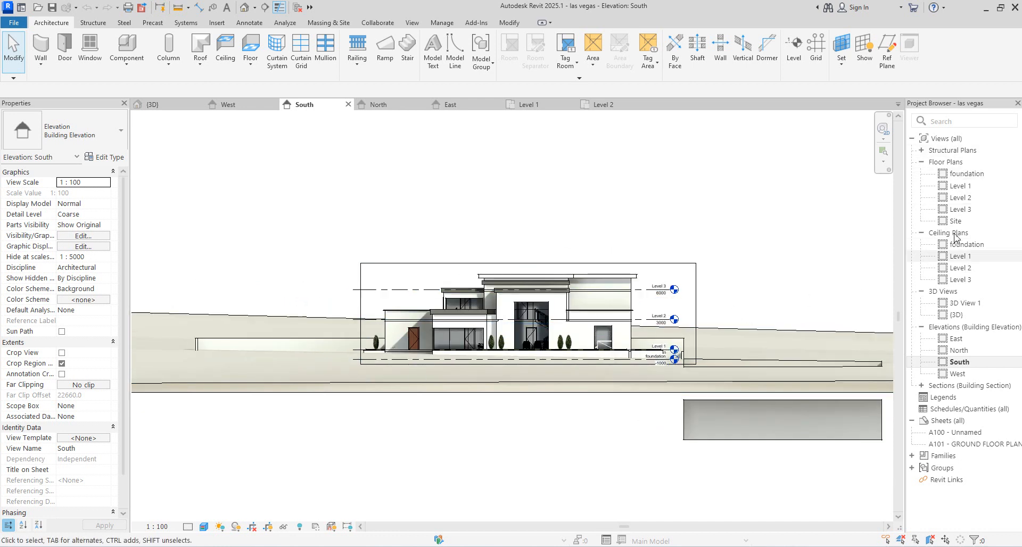
# Open the foundation floor plan and select the toposolid to examine its extent around the house
pyautogui.doubleClick(967, 174)
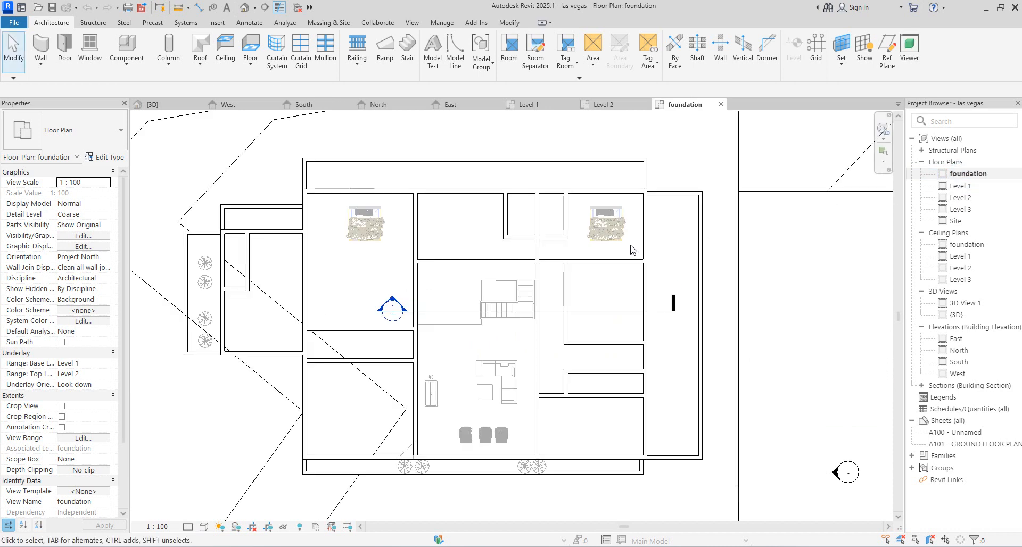
pyautogui.scroll(-2, 631, 248)
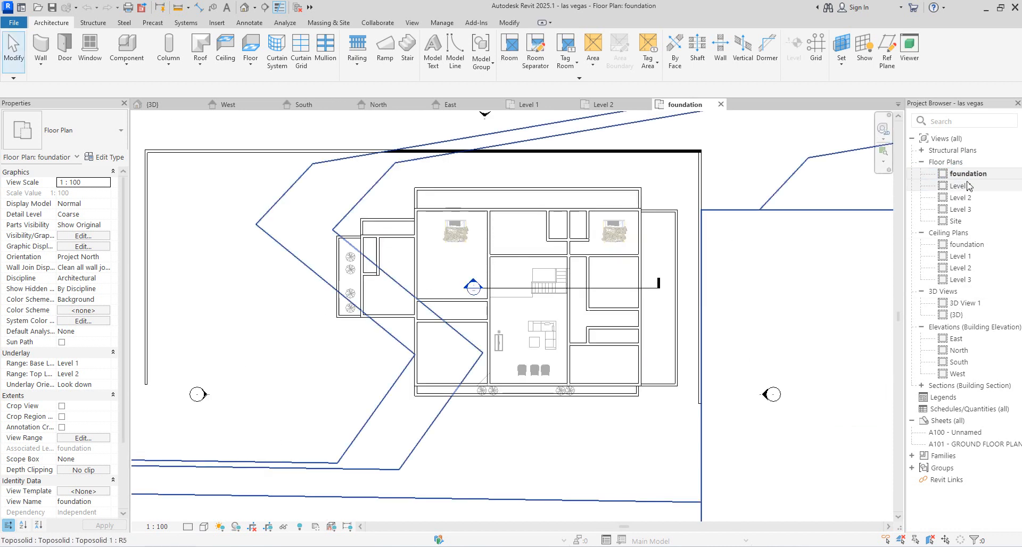
pyautogui.scroll(-4, 612, 280)
pyautogui.scroll(1, 580, 296)
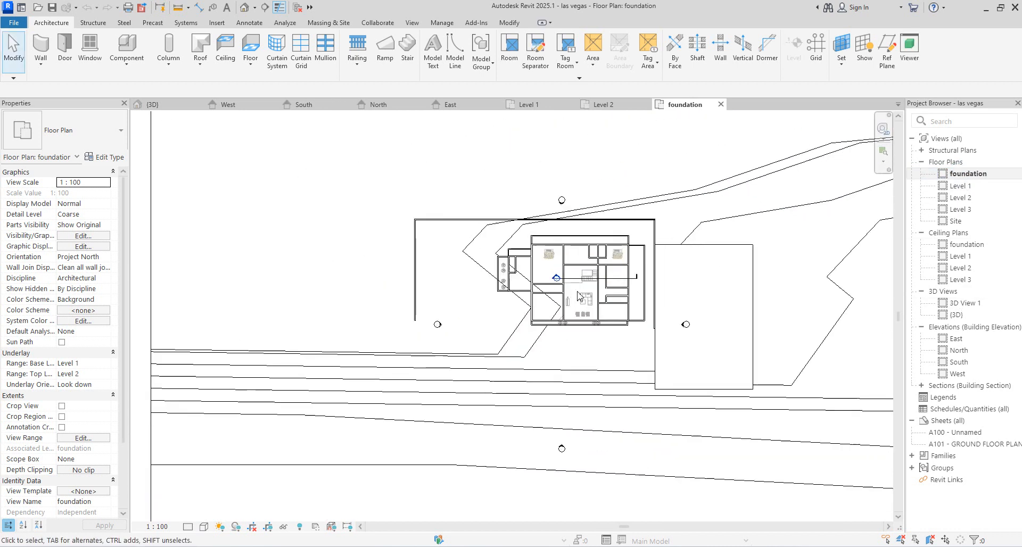
pyautogui.click(351, 362)
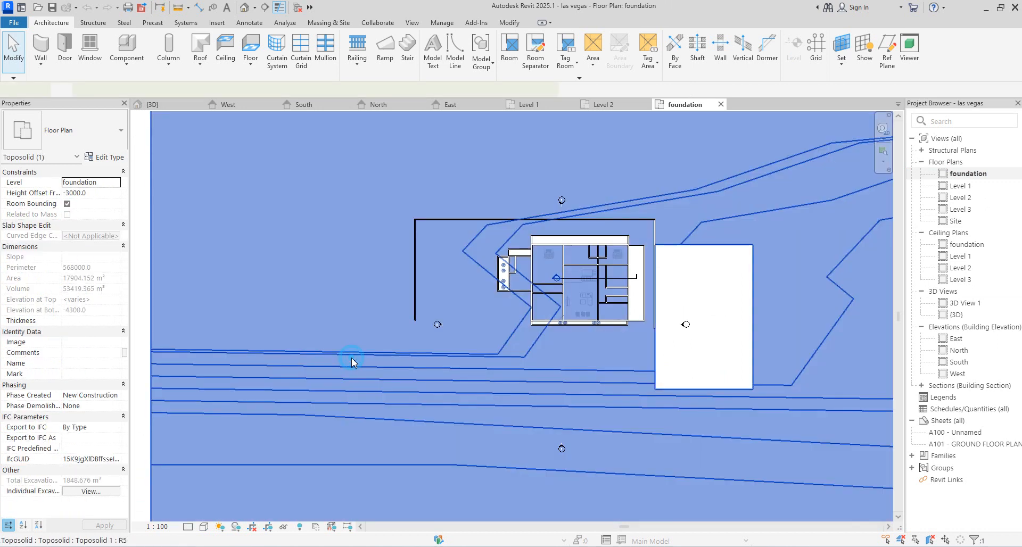
pyautogui.scroll(-1, 407, 364)
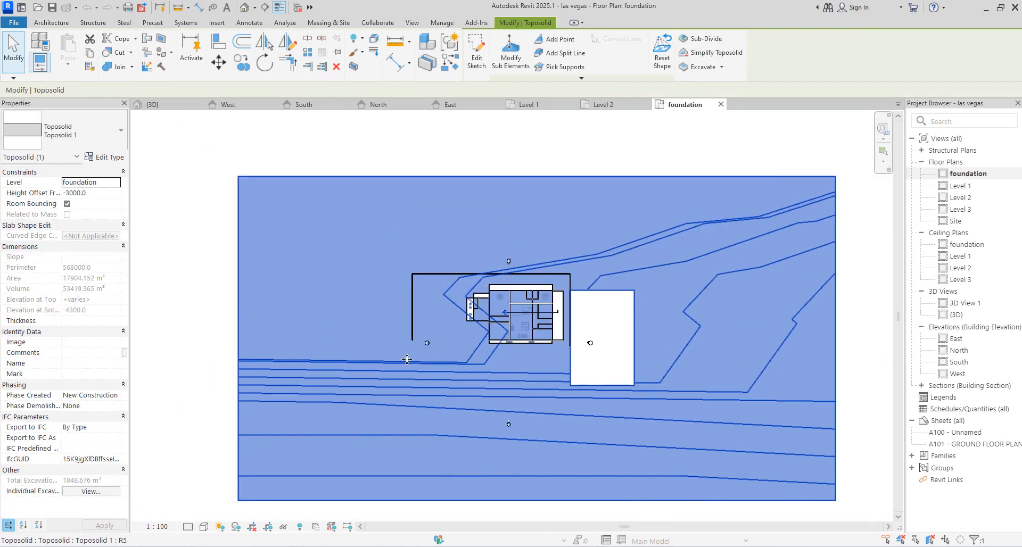
pyautogui.scroll(1, 554, 348)
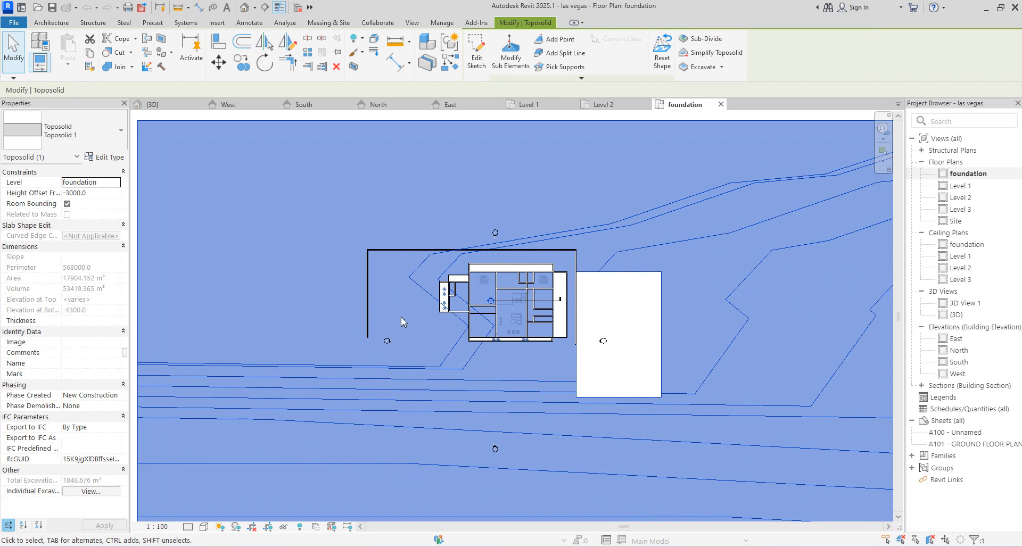
pyautogui.scroll(1, 462, 338)
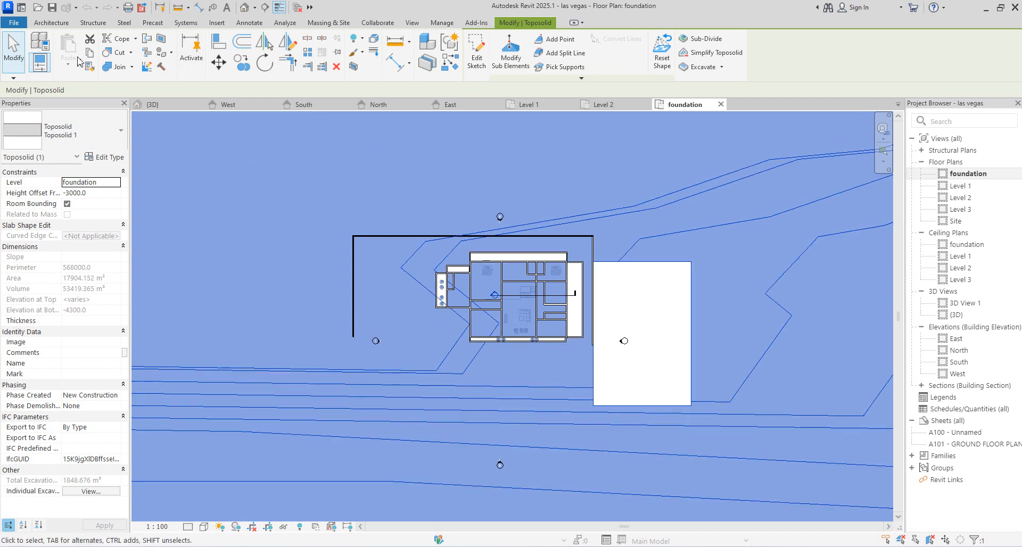
# Start an in-place model component in the Site category and name it "Site plan"
pyautogui.click(49, 23)
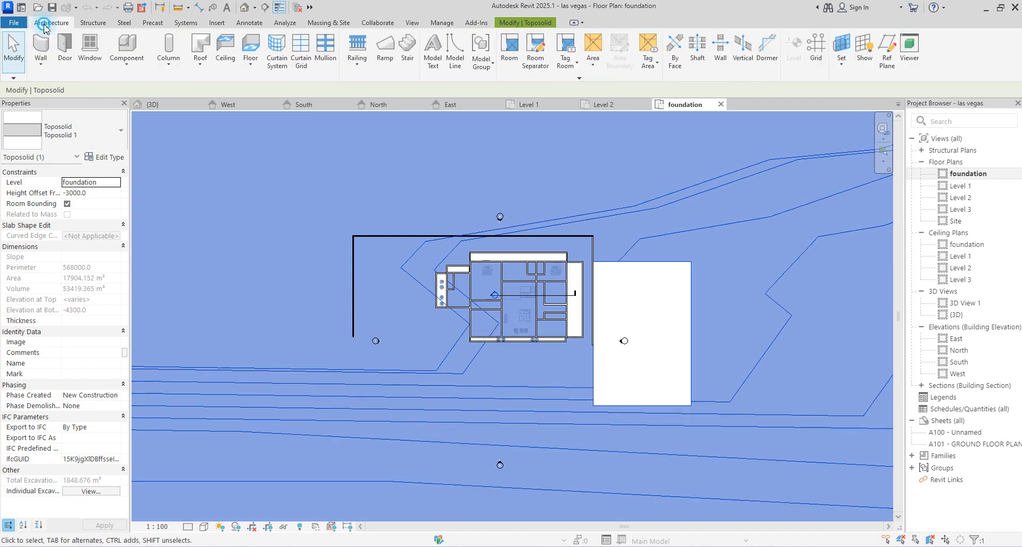
pyautogui.click(127, 61)
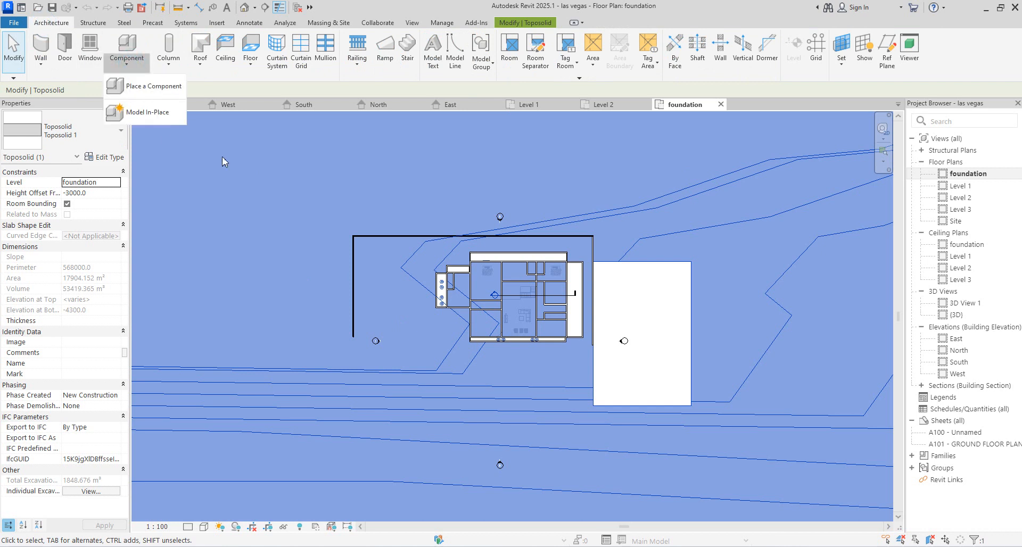
pyautogui.click(149, 114)
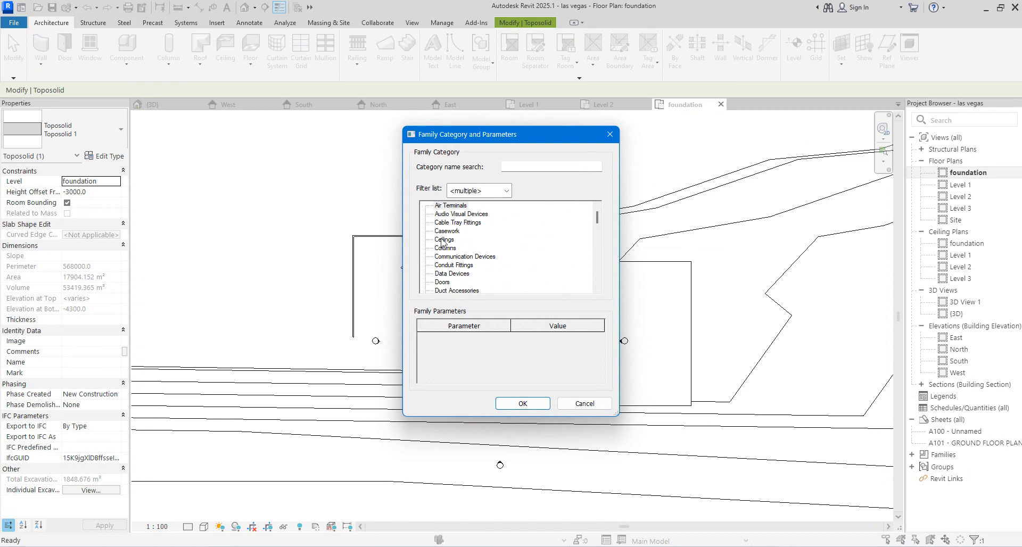
pyautogui.scroll(-12, 478, 239)
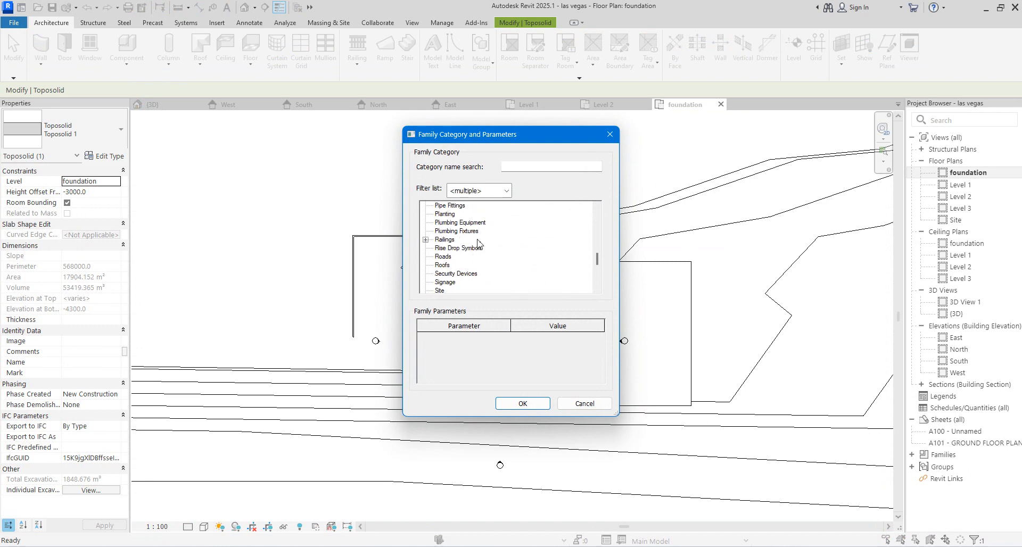
pyautogui.scroll(-1, 475, 248)
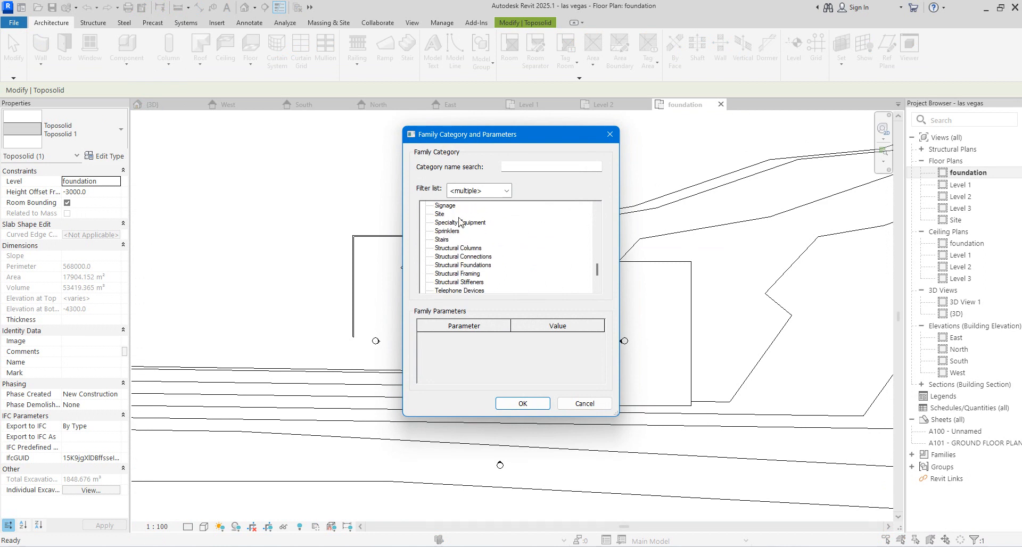
pyautogui.click(440, 214)
pyautogui.click(523, 402)
pyautogui.click(481, 267)
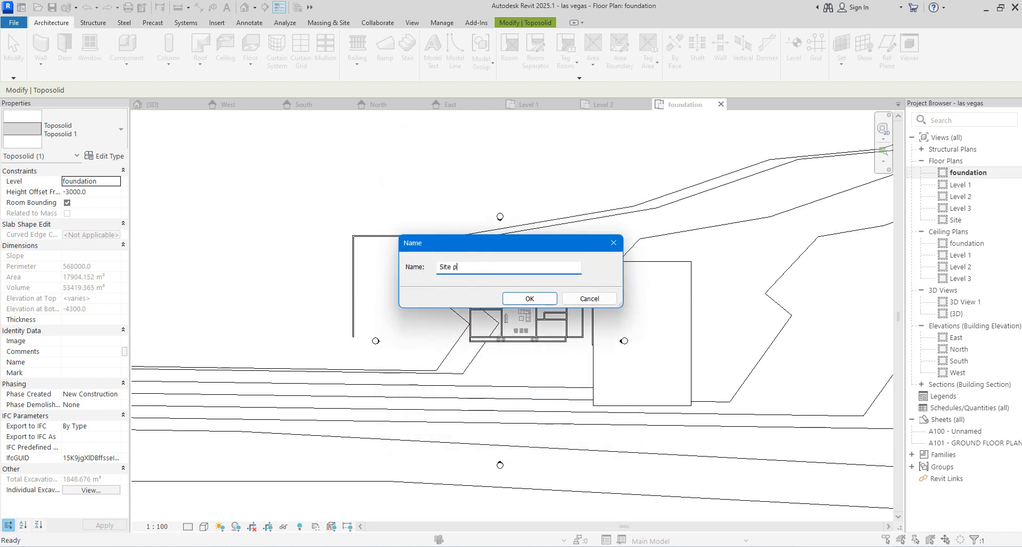
pyautogui.write('plan')
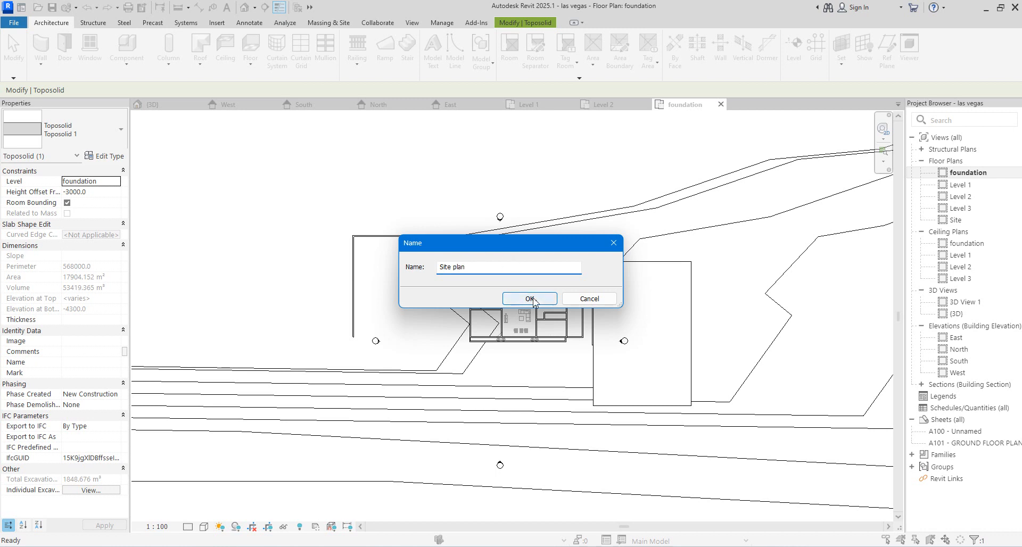
pyautogui.click(530, 298)
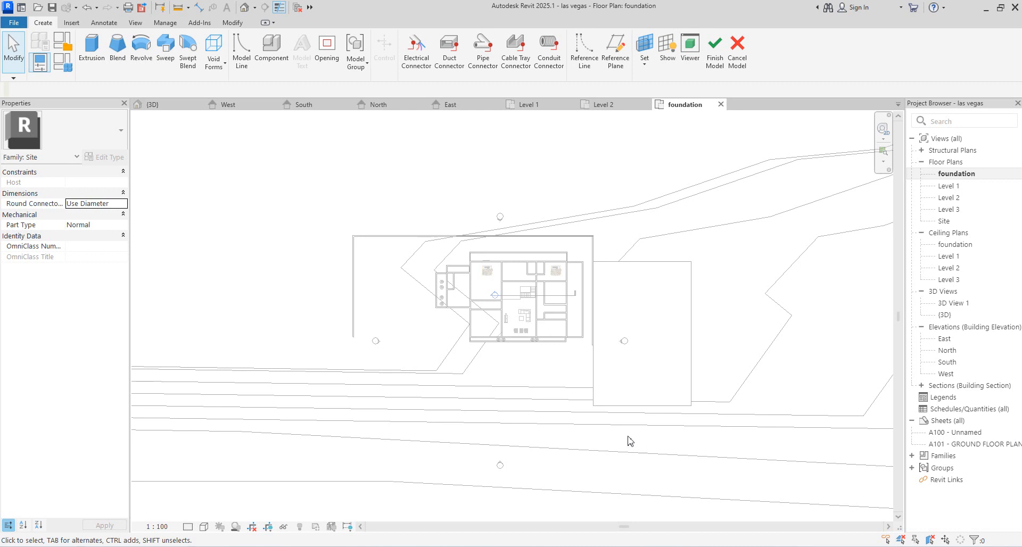
# Extrude a rectangle about 48500 by 22000 mm, from the boundary wall's upper-left corner to the lower end of its east side, with depth 250
pyautogui.scroll(2, 409, 318)
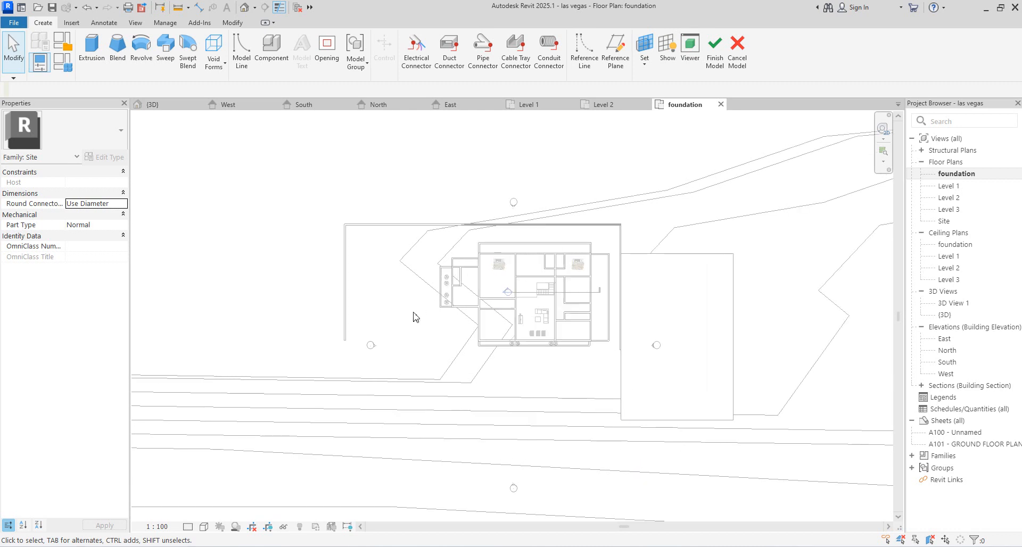
pyautogui.click(92, 48)
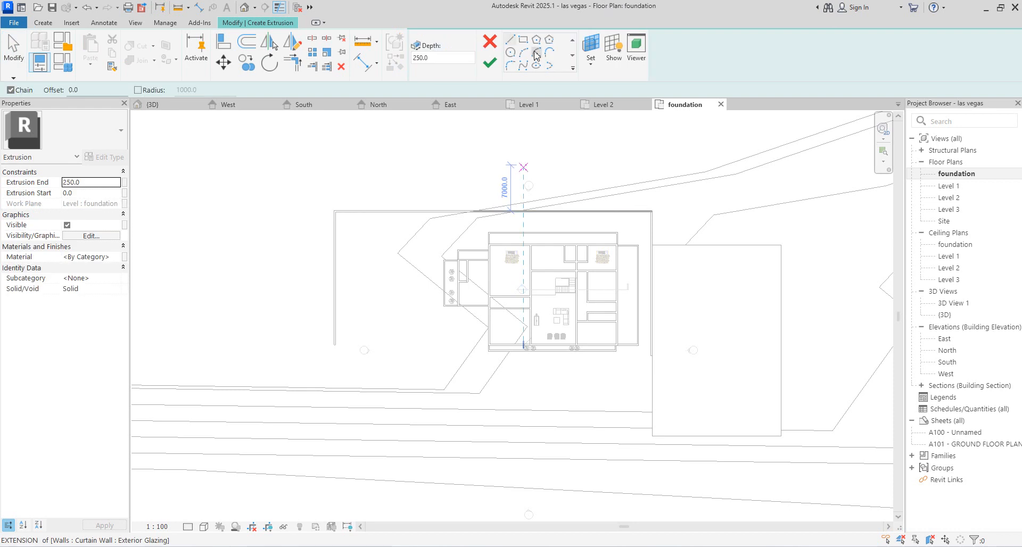
pyautogui.click(523, 39)
pyautogui.scroll(2, 320, 227)
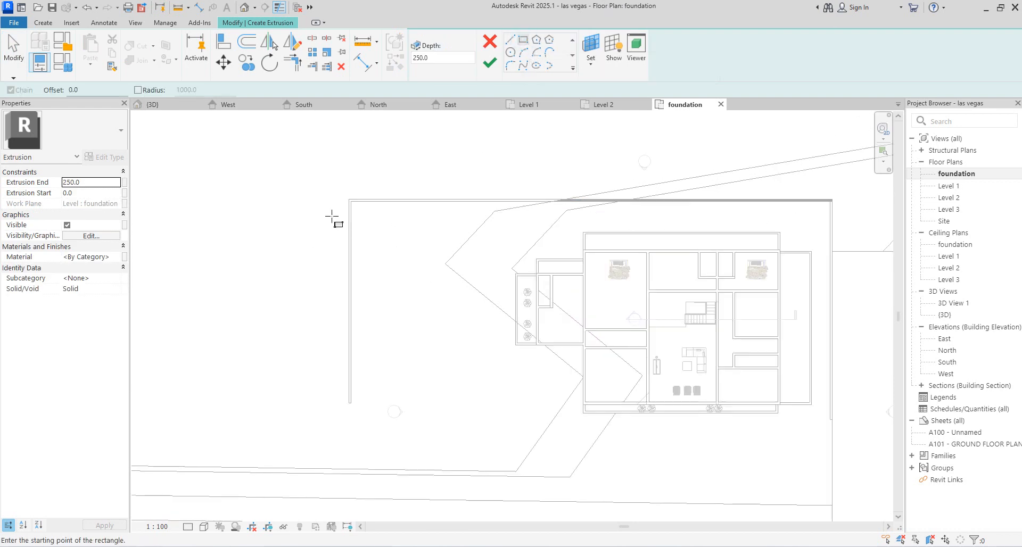
pyautogui.click(350, 201)
pyautogui.scroll(-2, 598, 365)
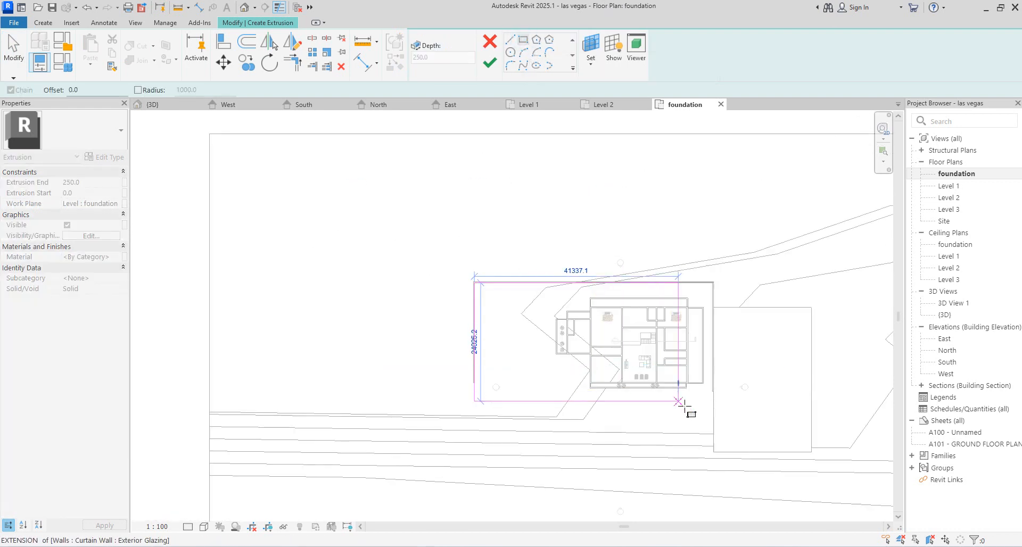
pyautogui.scroll(1, 725, 394)
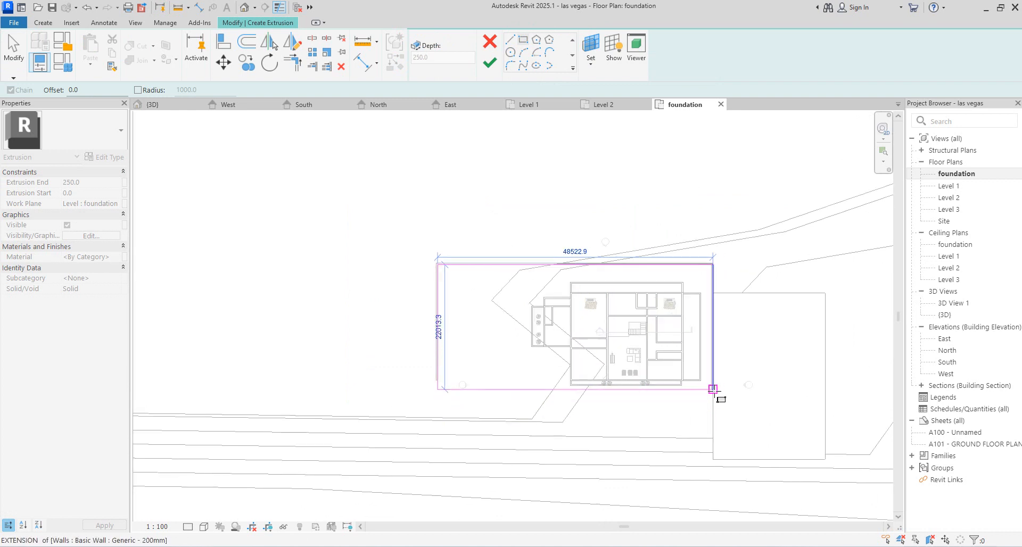
pyautogui.scroll(3, 716, 392)
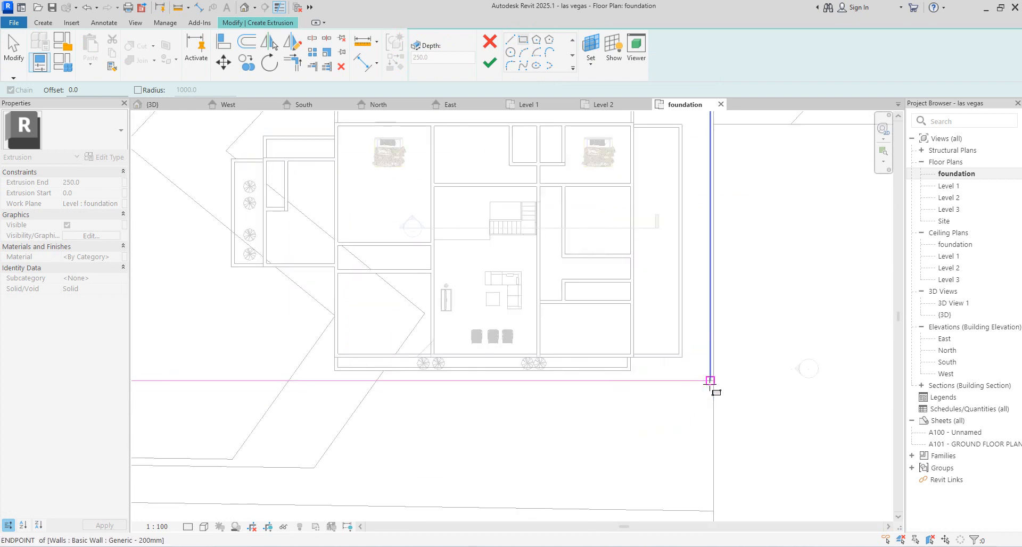
pyautogui.click(710, 380)
pyautogui.scroll(-2, 707, 389)
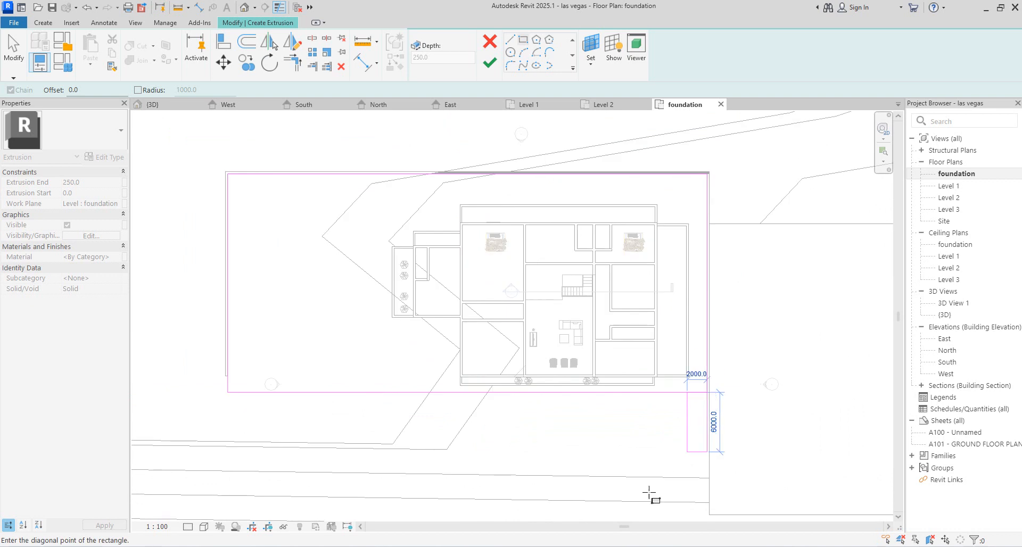
pyautogui.click(488, 64)
pyautogui.scroll(2, 430, 449)
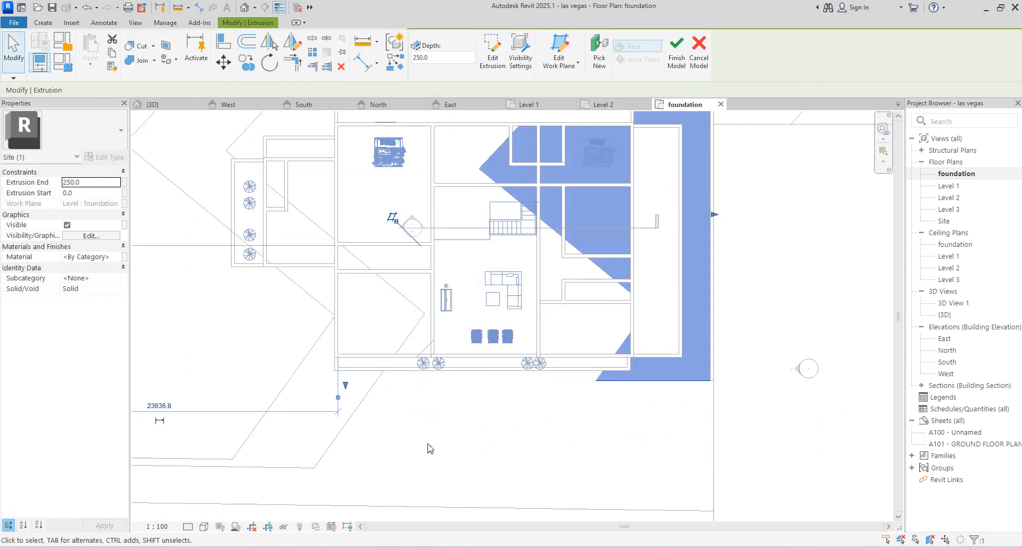
# Open the {3D} view and set the site extrusion's end to 800
pyautogui.scroll(-3, 594, 357)
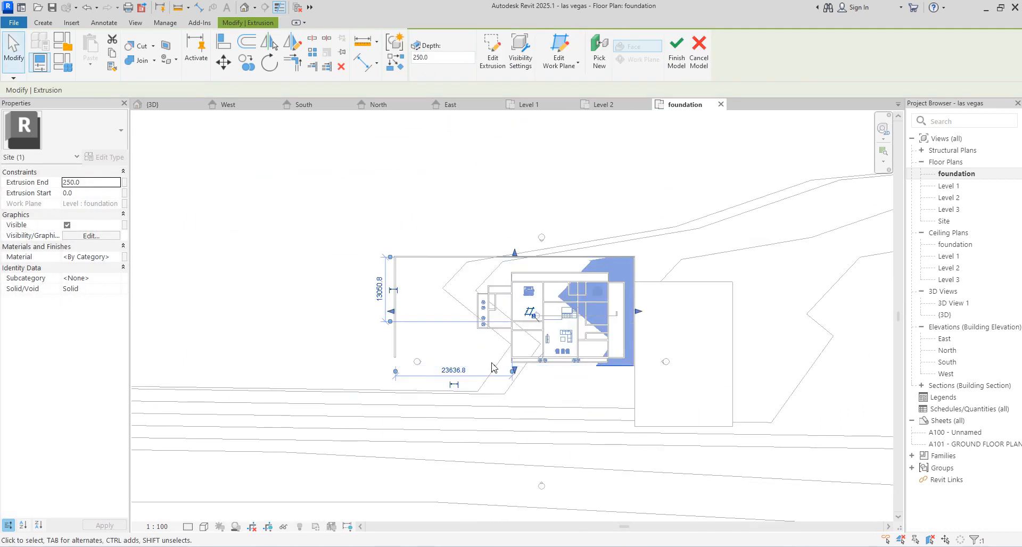
pyautogui.doubleClick(945, 315)
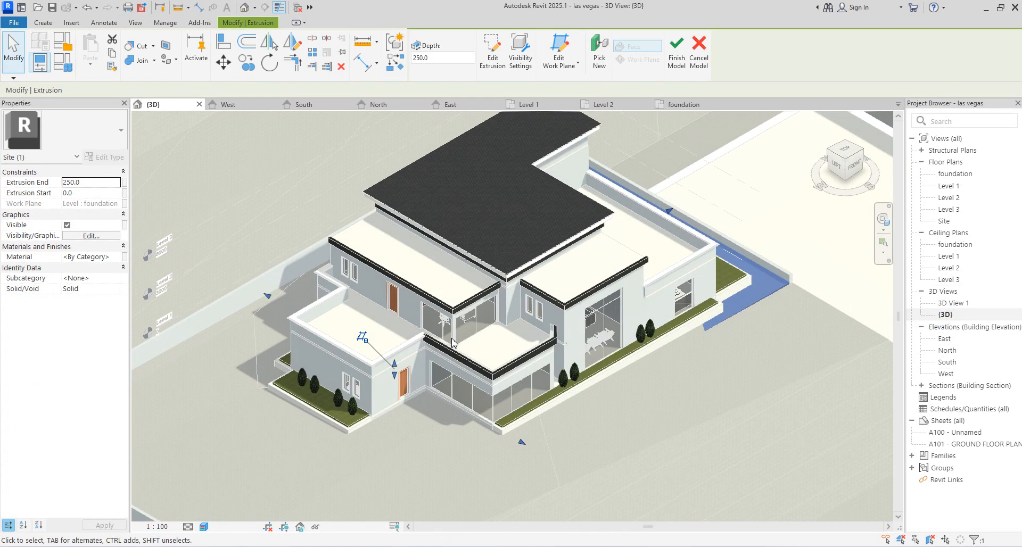
pyautogui.scroll(-3, 453, 342)
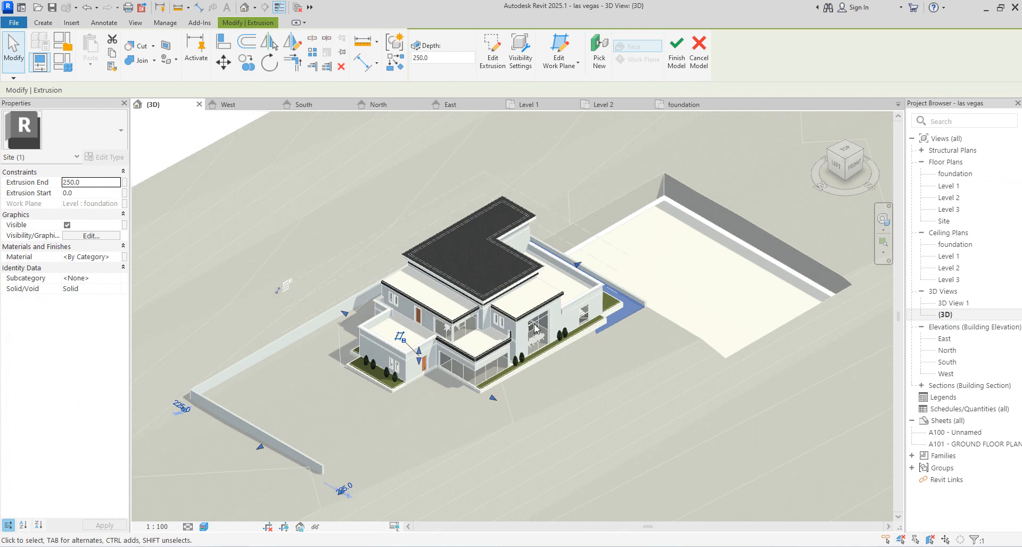
pyautogui.scroll(-1, 655, 307)
pyautogui.scroll(-2, 623, 316)
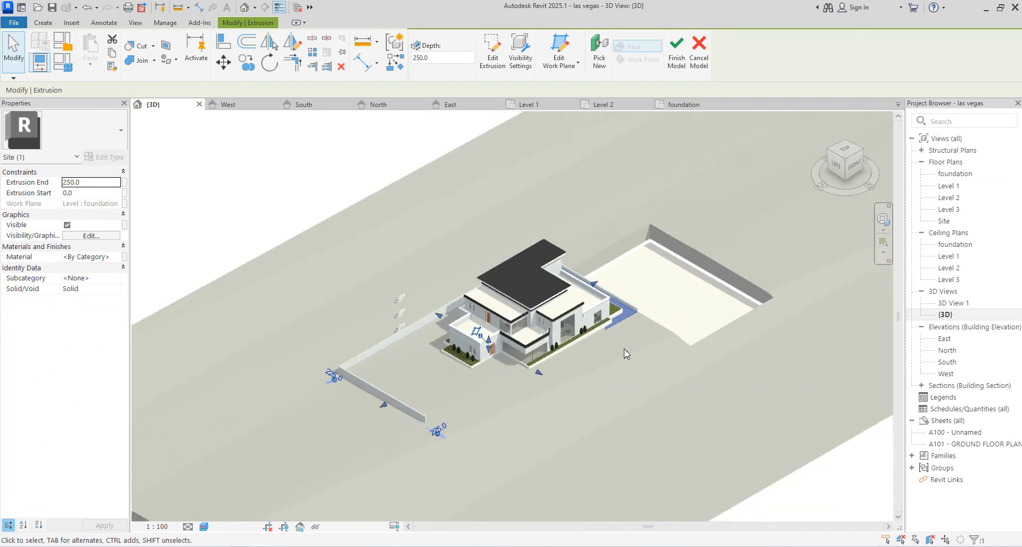
pyautogui.scroll(4, 619, 319)
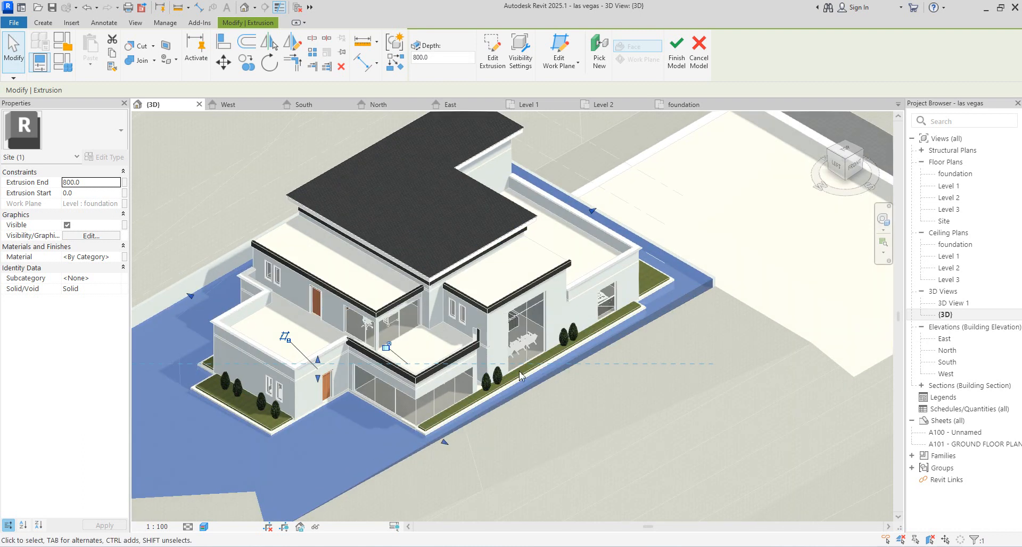
# Raise the site extrusion's end to 850
pyautogui.scroll(-2, 573, 363)
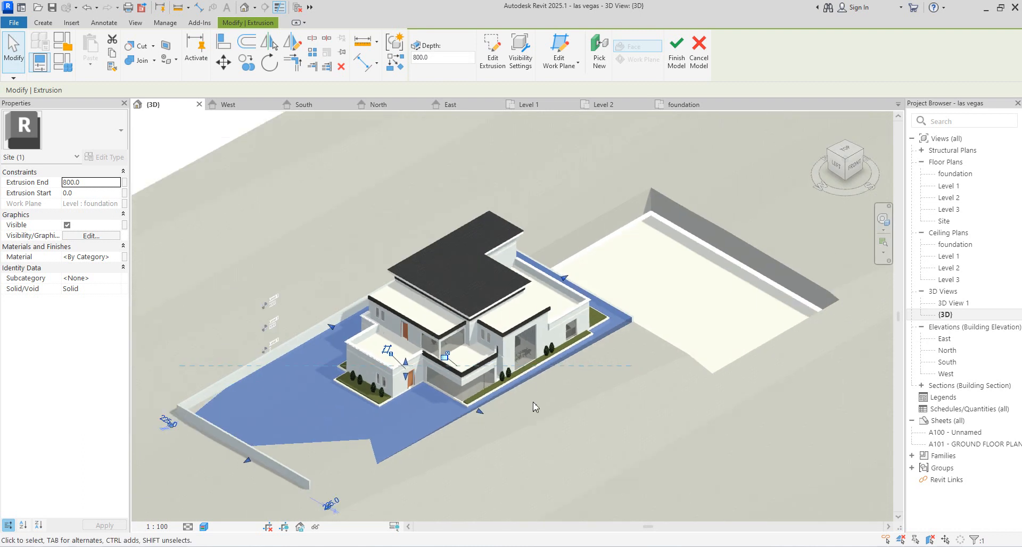
pyautogui.click(90, 183)
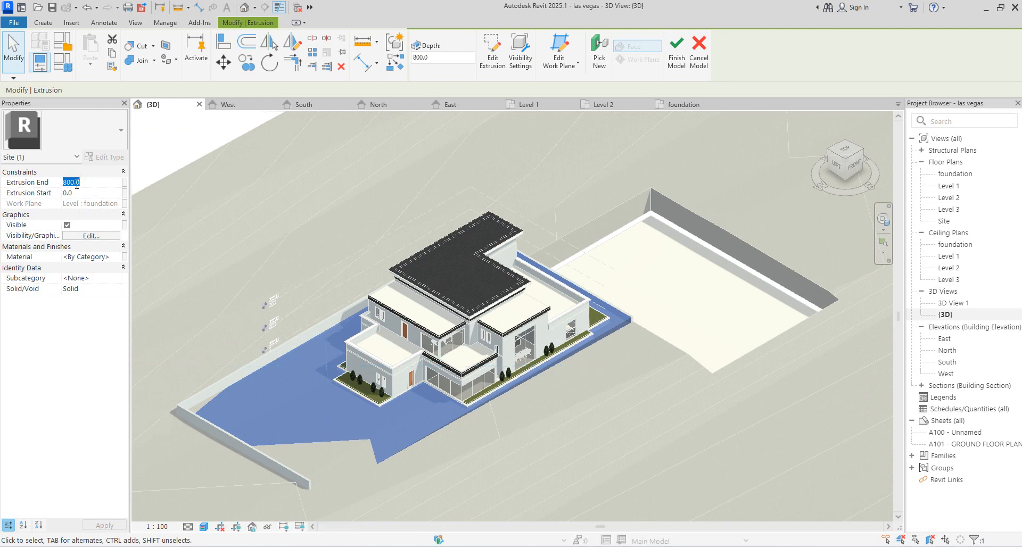
pyautogui.moveTo(70, 183); pyautogui.dragTo(61, 184)
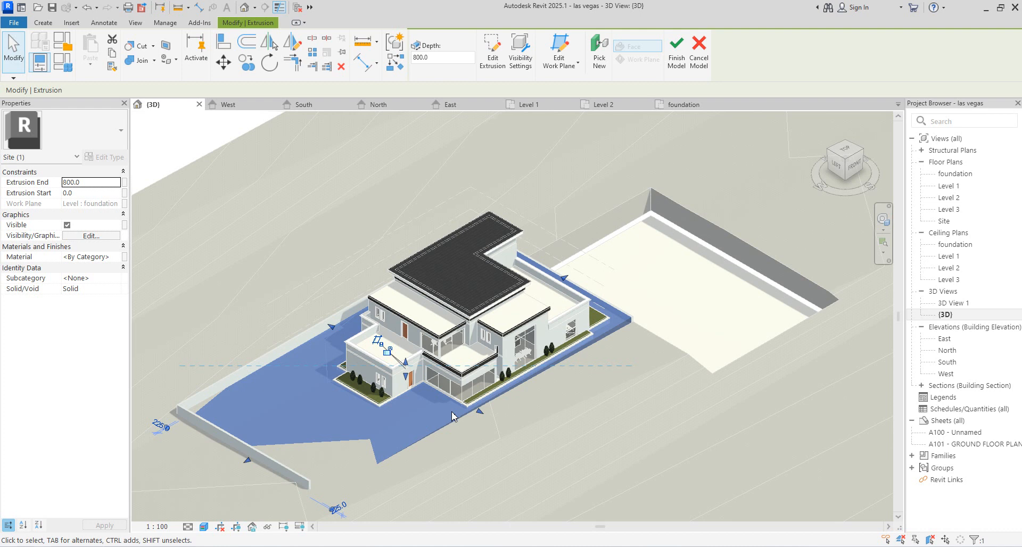
pyautogui.scroll(2, 557, 361)
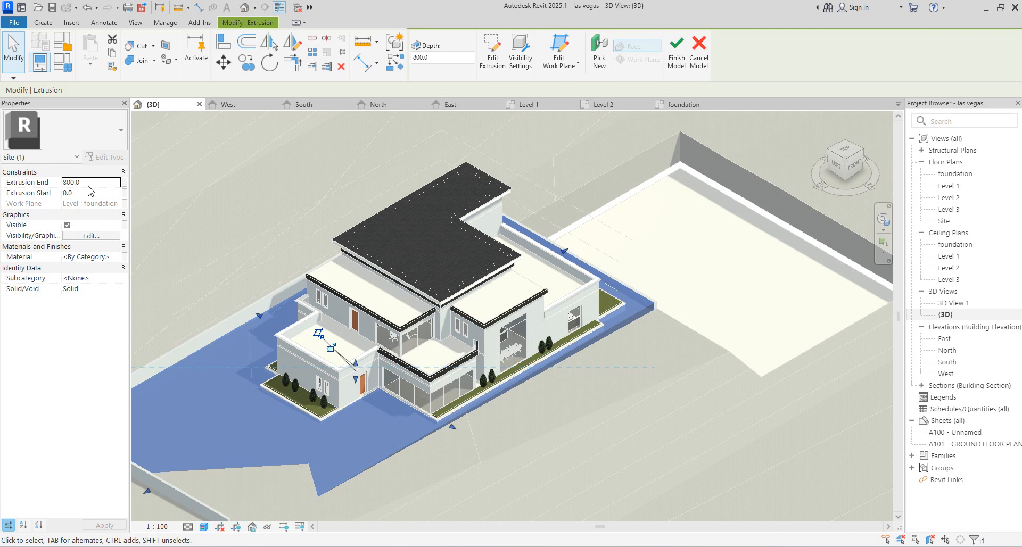
pyautogui.click(89, 183)
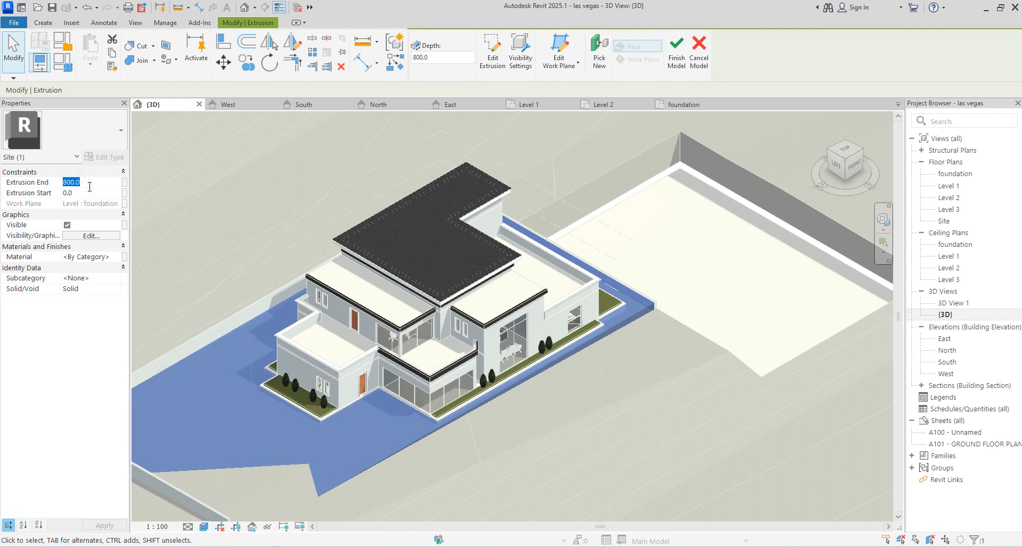
pyautogui.write('5')
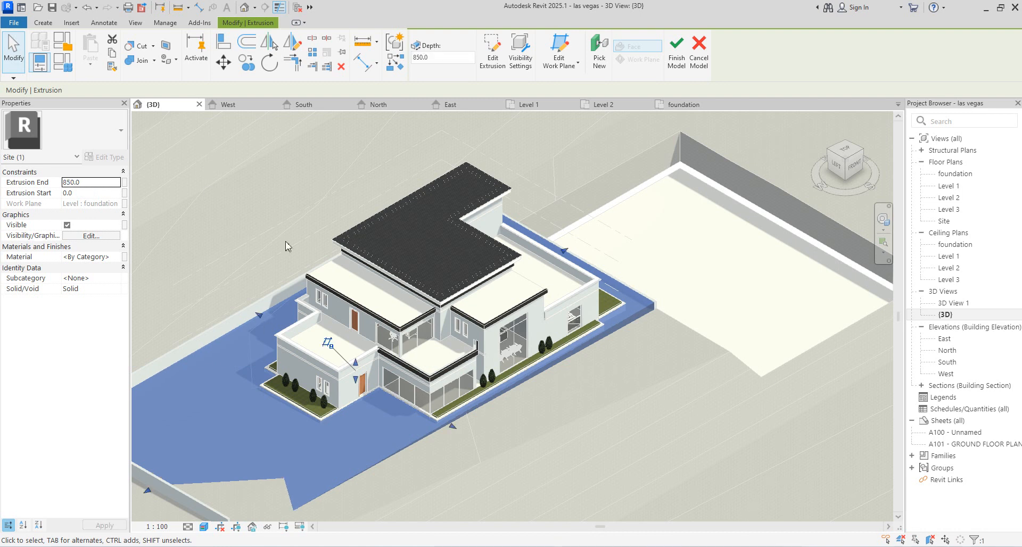
# Set the end of the site base extrusion to 900
pyautogui.scroll(-5, 342, 314)
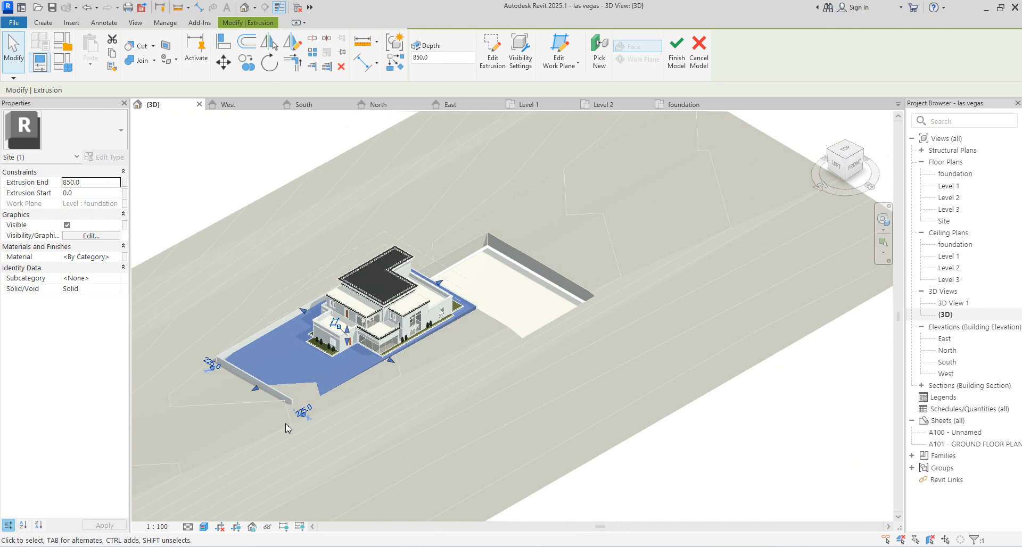
pyautogui.scroll(2, 255, 234)
pyautogui.click(90, 183)
pyautogui.write('9')
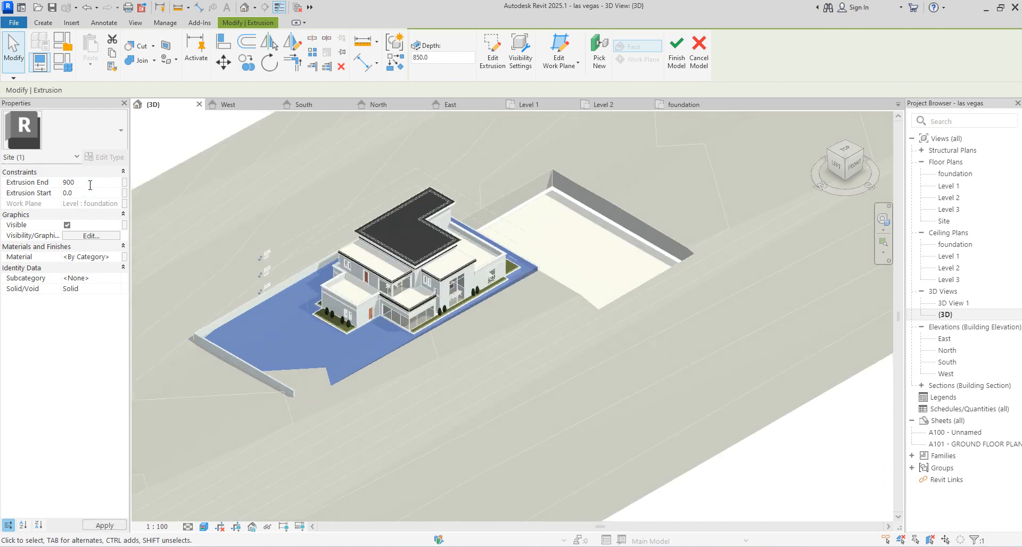
pyautogui.write('00')
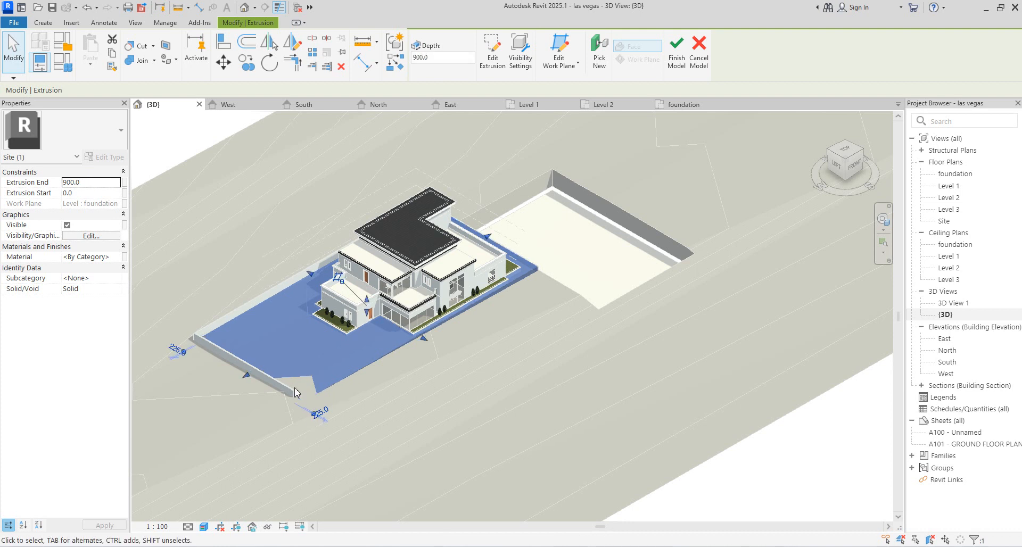
# Increase the site base's extrusion end to 950, checking its lower corner beside the boundary wall
pyautogui.scroll(2, 304, 425)
pyautogui.scroll(2, 304, 426)
pyautogui.click(89, 183)
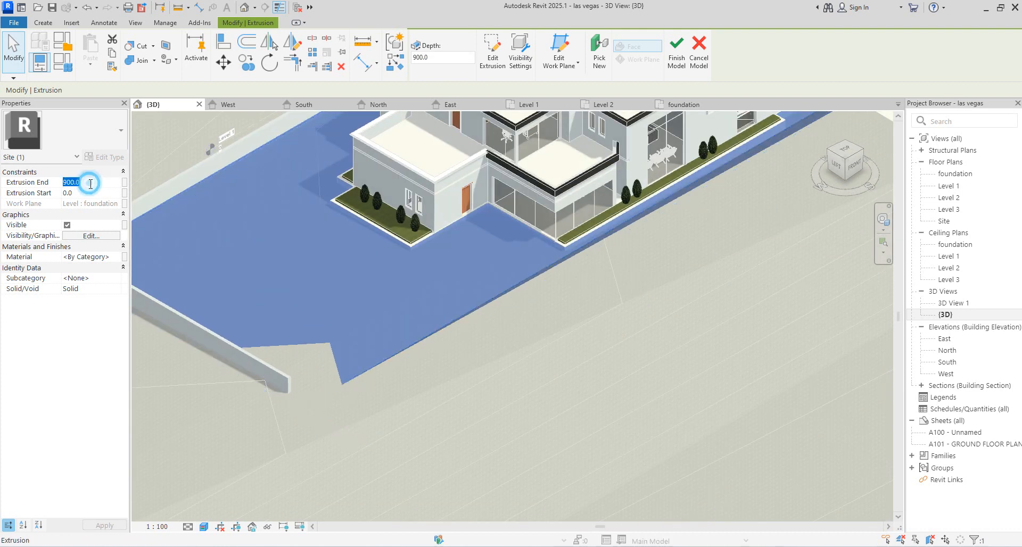
pyautogui.write('9')
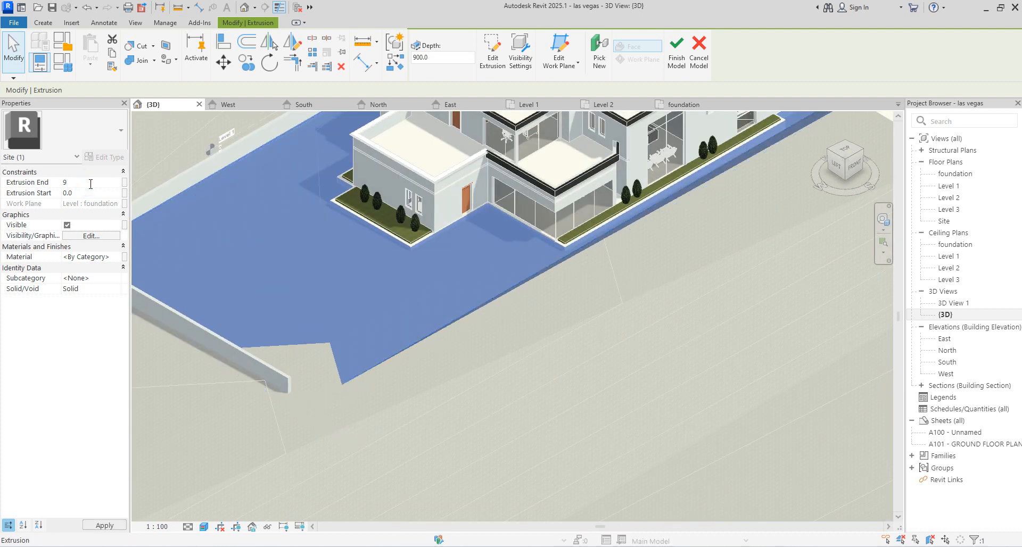
pyautogui.write('50')
pyautogui.press('Return')
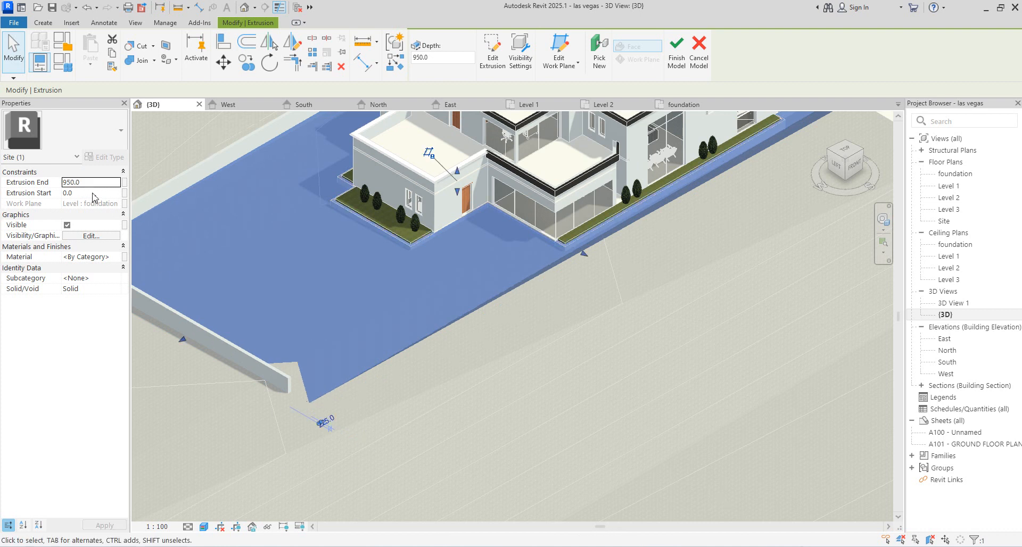
# Set the site base's extrusion end to 960
pyautogui.click(71, 183)
pyautogui.write('900')
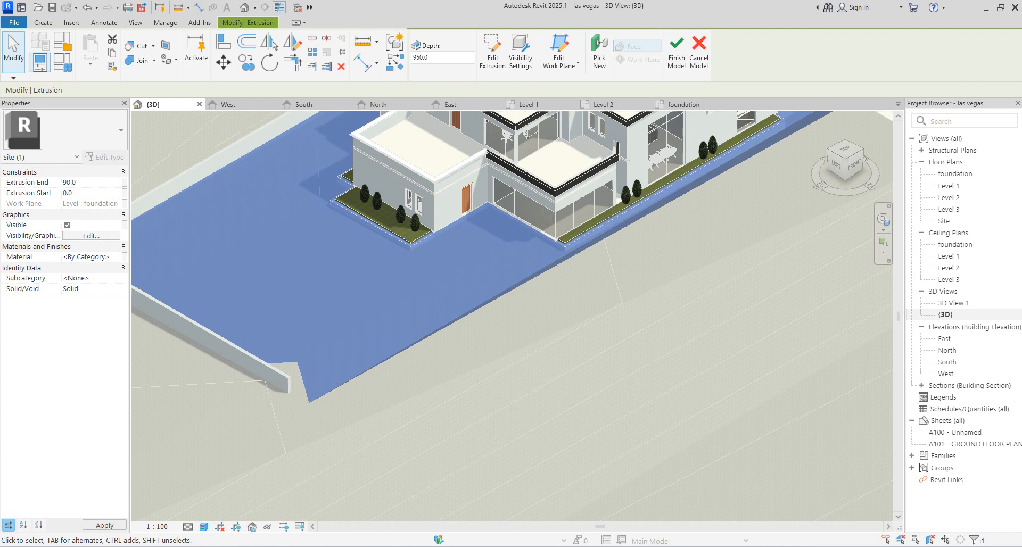
pyautogui.write('60.')
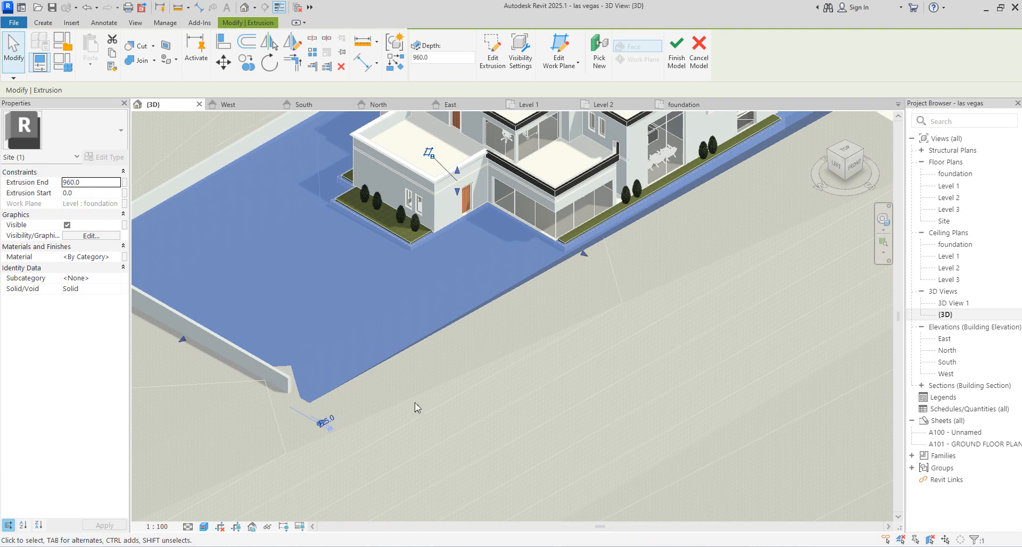
# Set the site base's extrusion end to 980 and deselect the extrusion
pyautogui.click(74, 181)
pyautogui.click(73, 182)
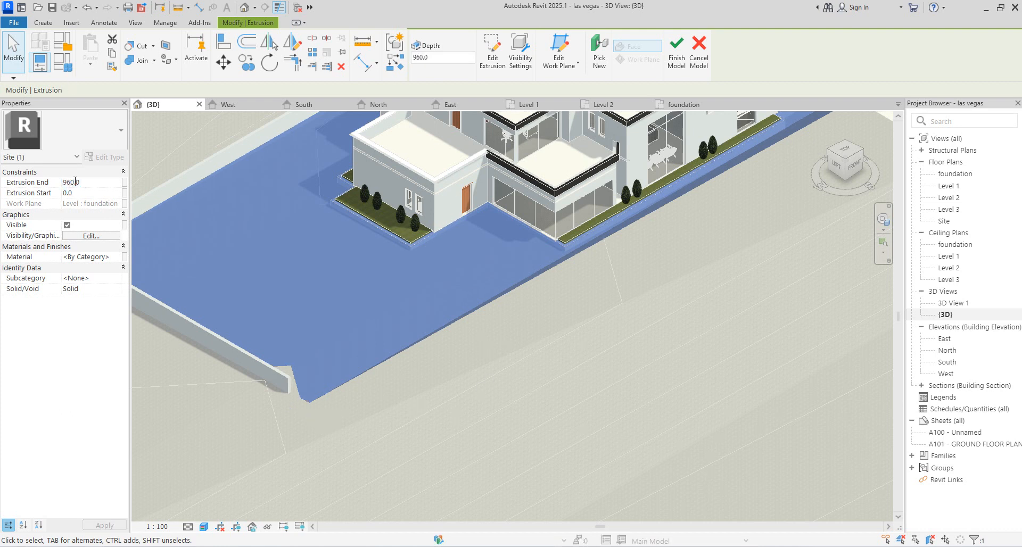
pyautogui.write('0')
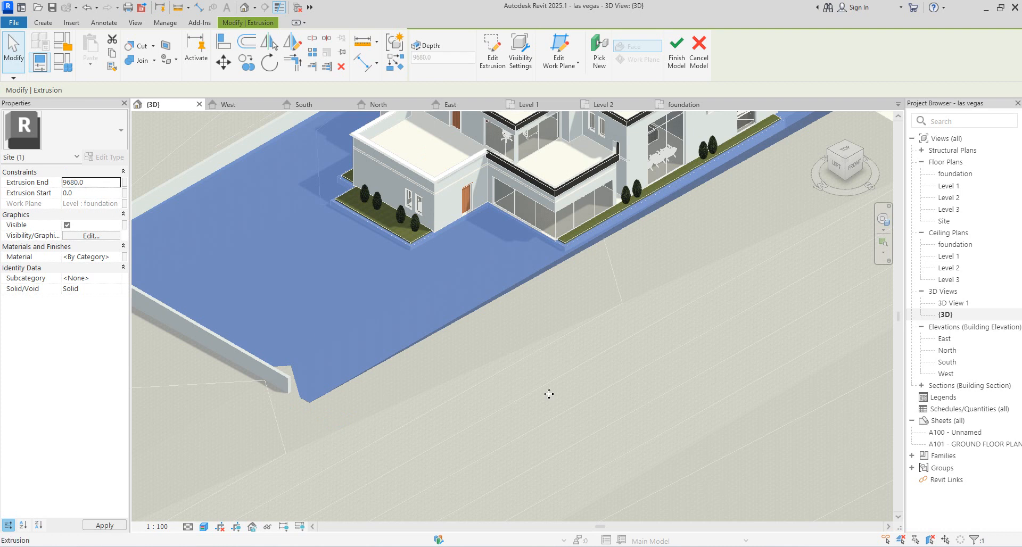
pyautogui.click(548, 393)
pyautogui.click(302, 279)
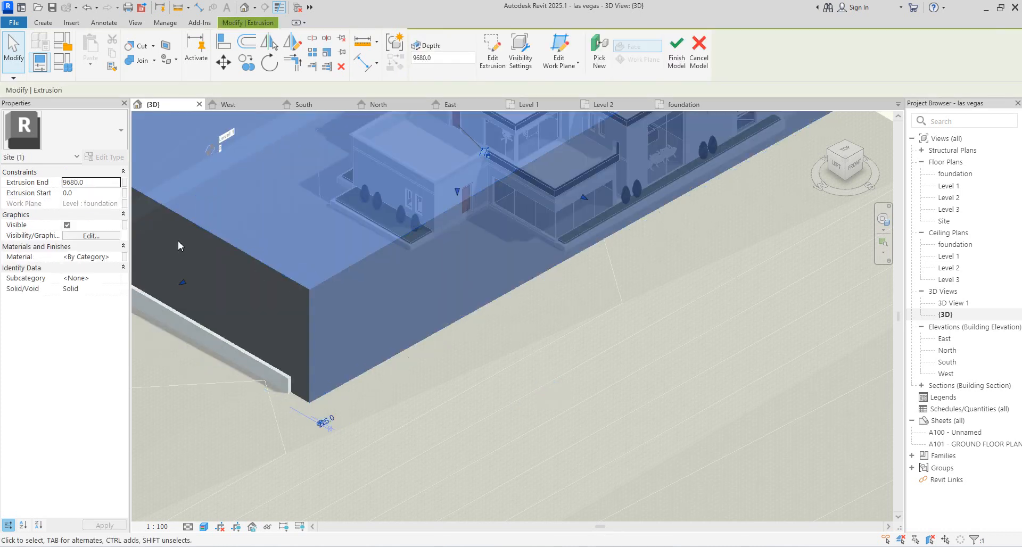
pyautogui.click(71, 184)
pyautogui.click(71, 184)
pyautogui.press('BackSpace')
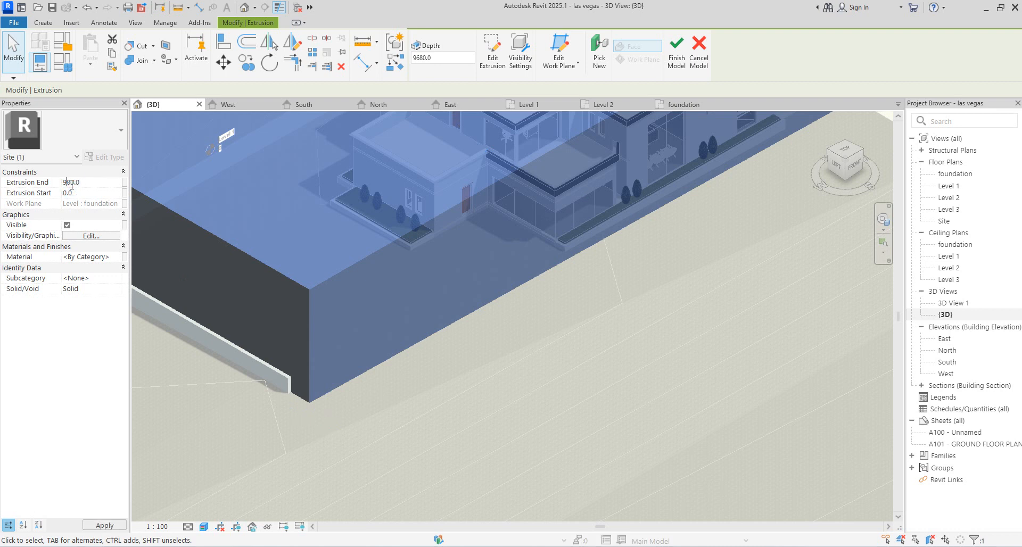
pyautogui.click(541, 319)
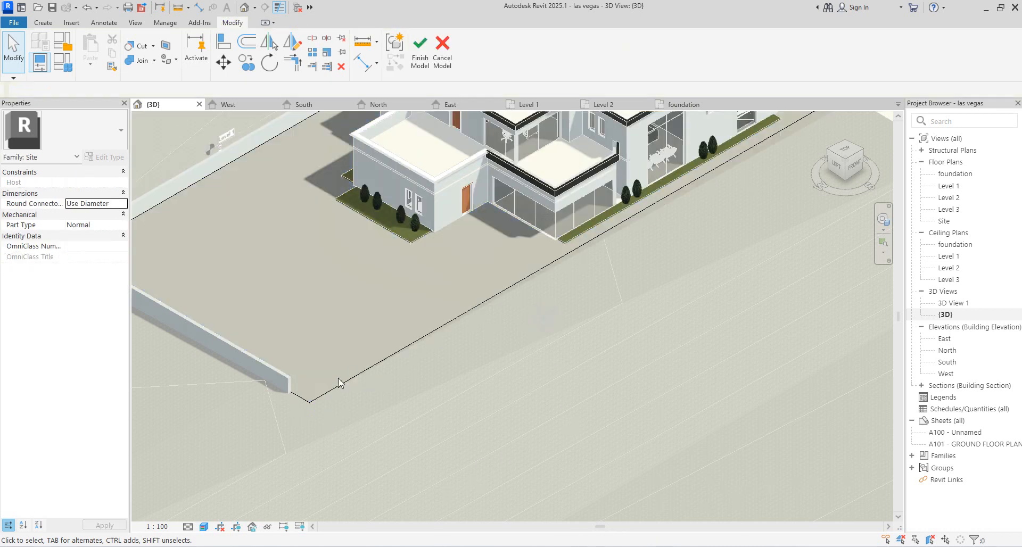
# Examine the raised site base along the house front, planting beds and boundary wall
pyautogui.click(533, 271)
pyautogui.click(441, 405)
pyautogui.scroll(-3, 438, 405)
pyautogui.scroll(5, 438, 406)
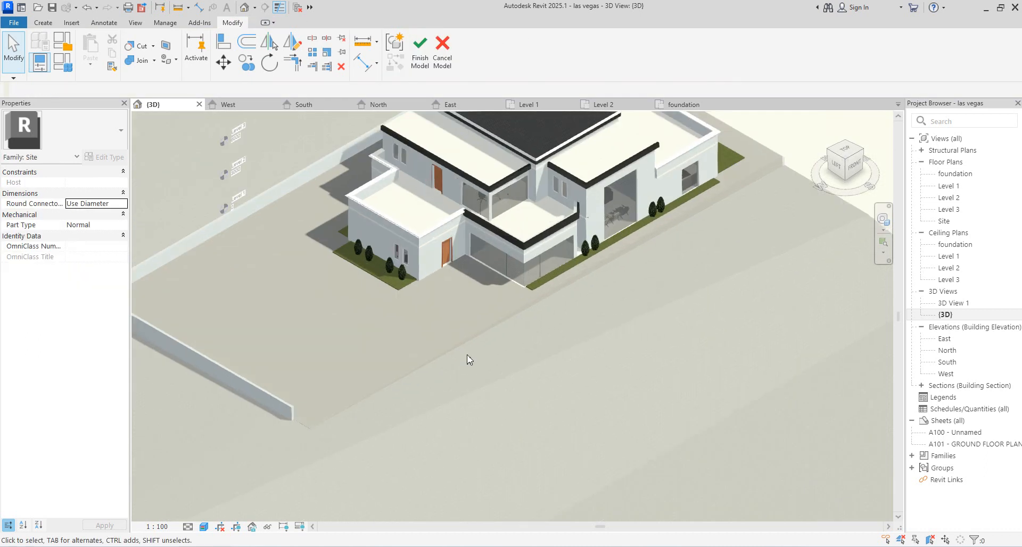
pyautogui.scroll(-4, 650, 243)
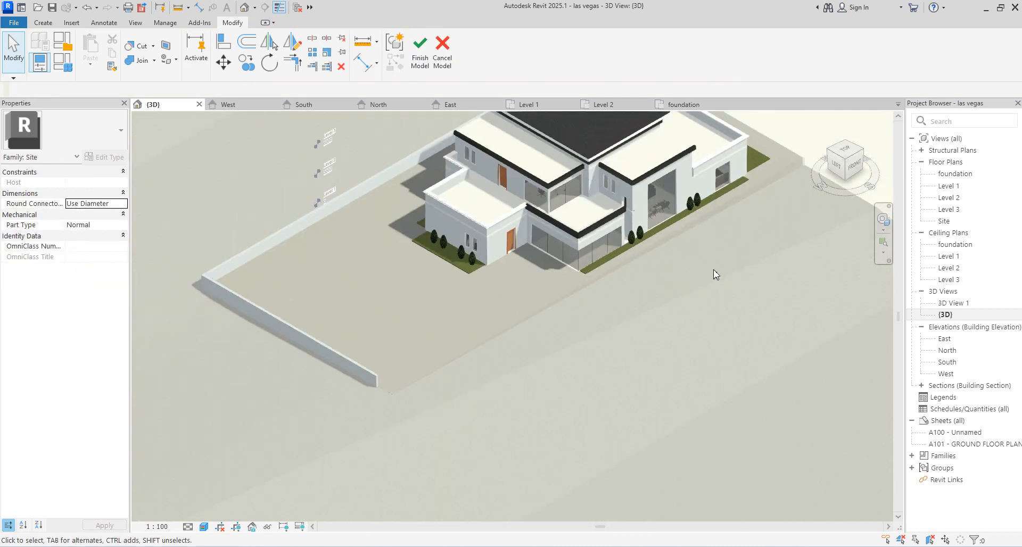
pyautogui.scroll(2, 604, 302)
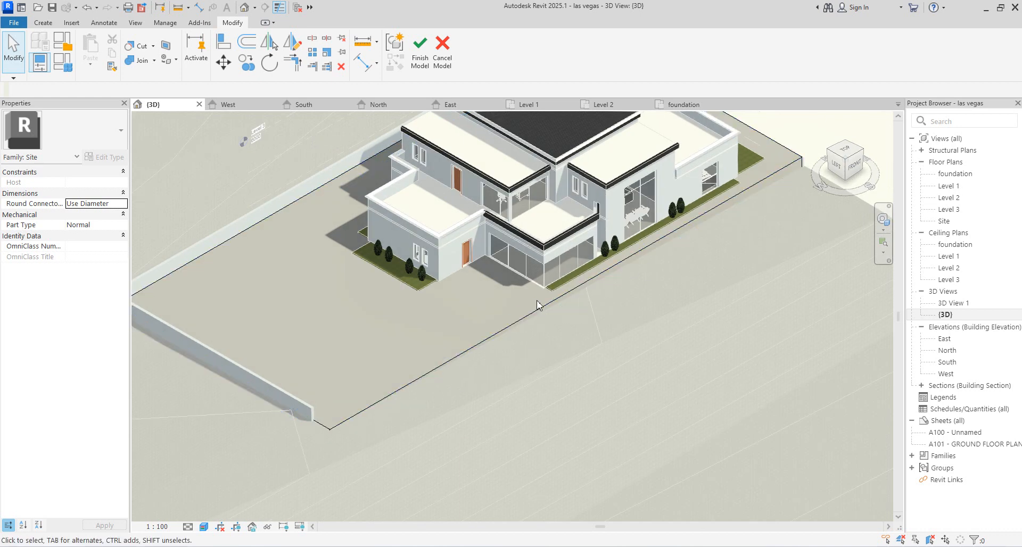
pyautogui.scroll(1, 553, 306)
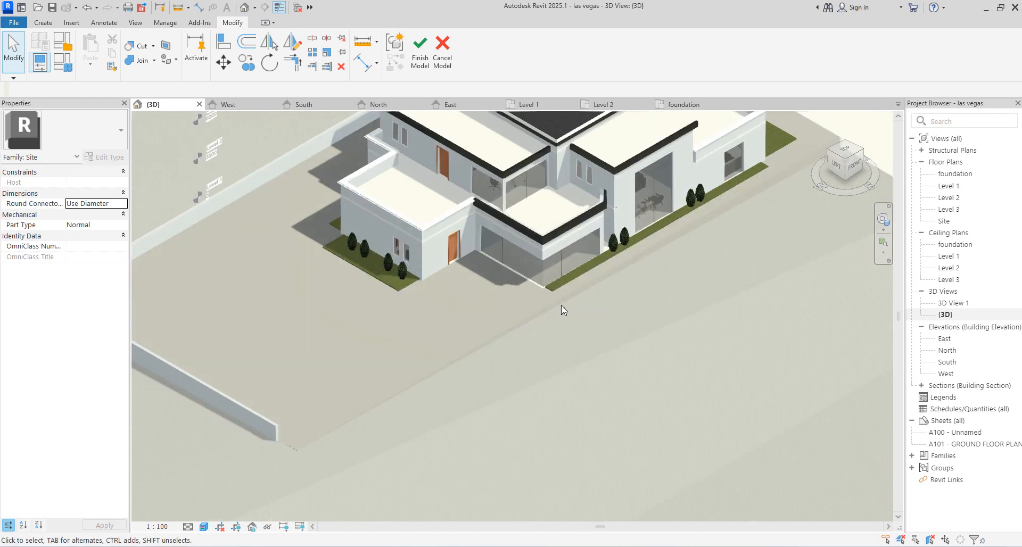
pyautogui.scroll(-4, 700, 201)
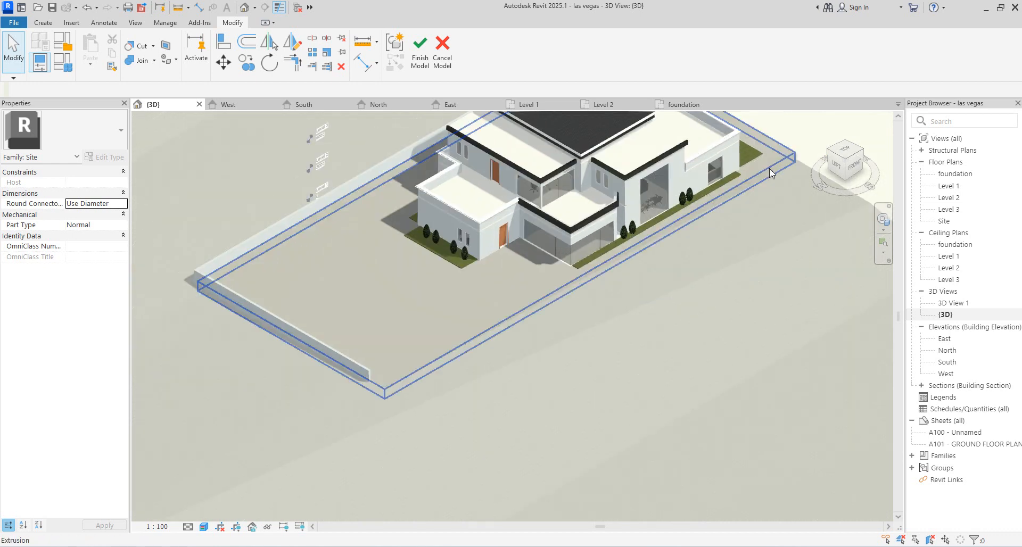
# Select the site extrusion, open its material assignment and duplicate the Aluminium material together with its assets
pyautogui.scroll(1, 749, 186)
pyautogui.click(768, 169)
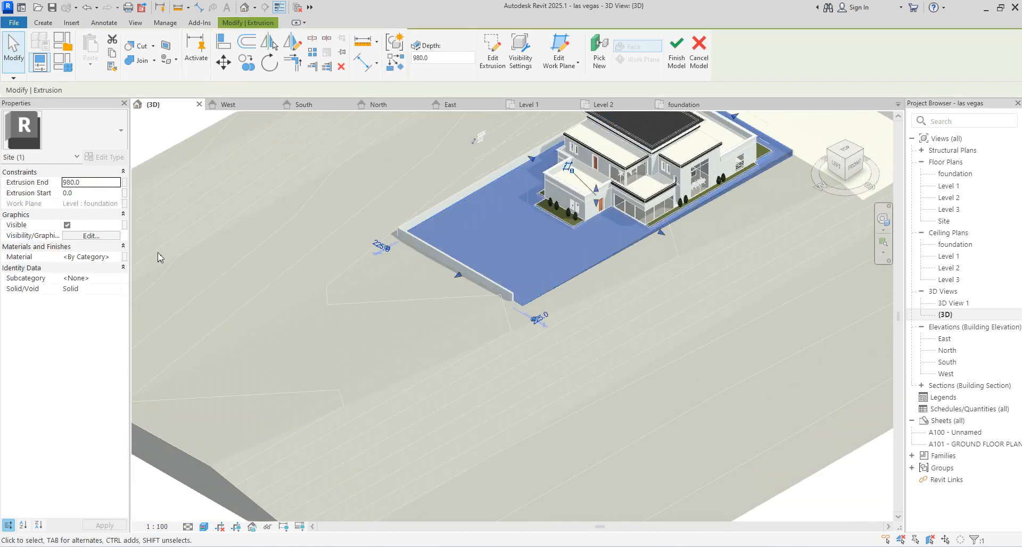
pyautogui.click(113, 257)
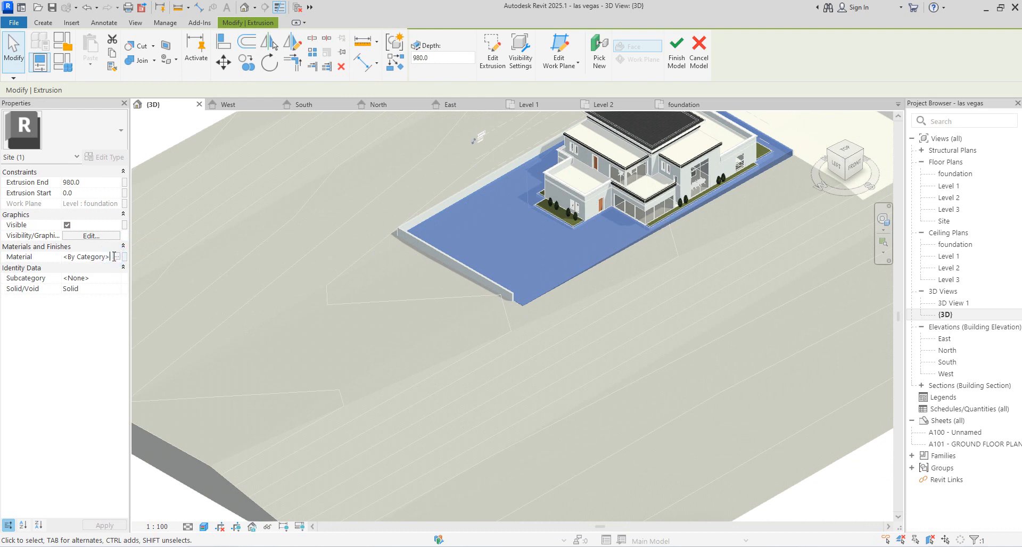
pyautogui.click(119, 257)
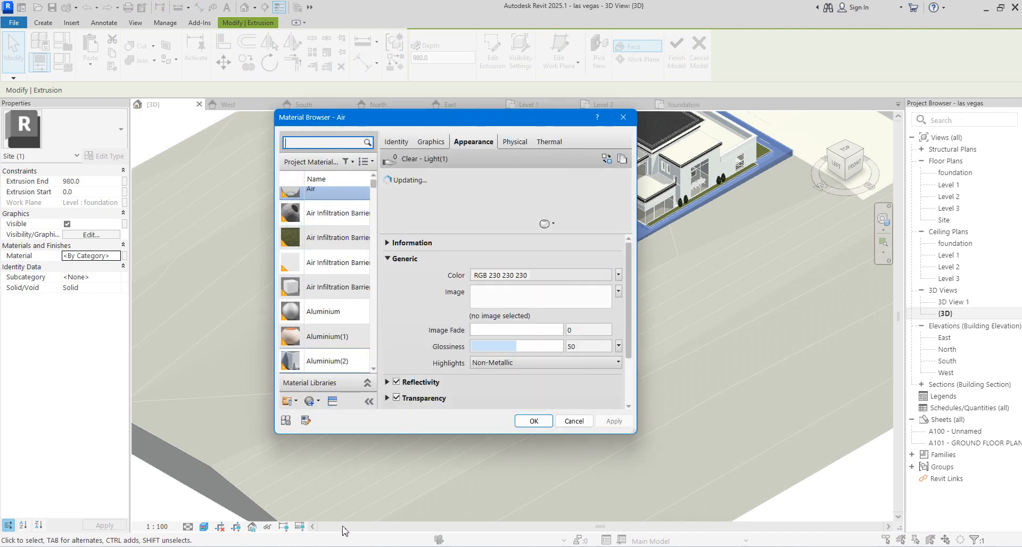
pyautogui.scroll(1, 331, 258)
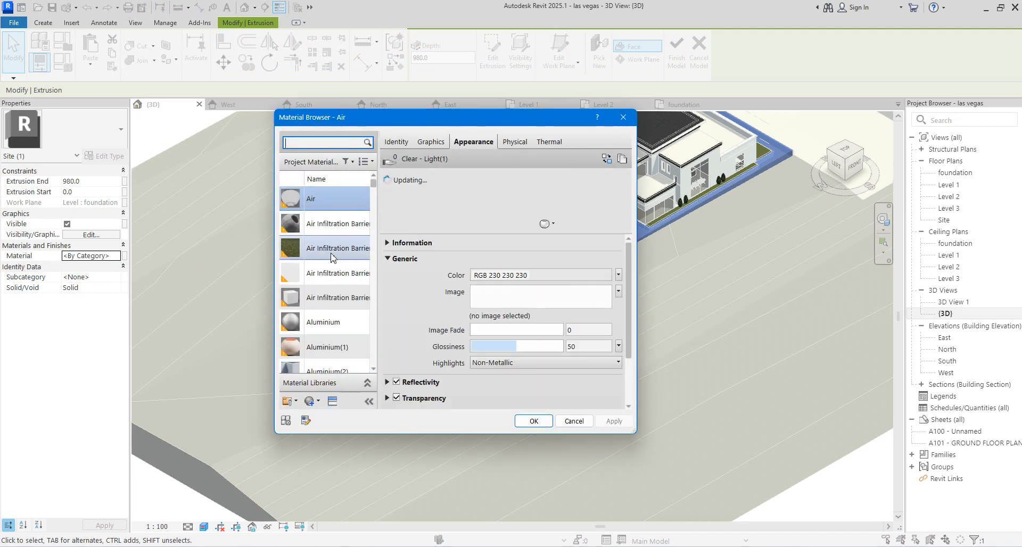
pyautogui.click(325, 320)
pyautogui.rightClick(326, 319)
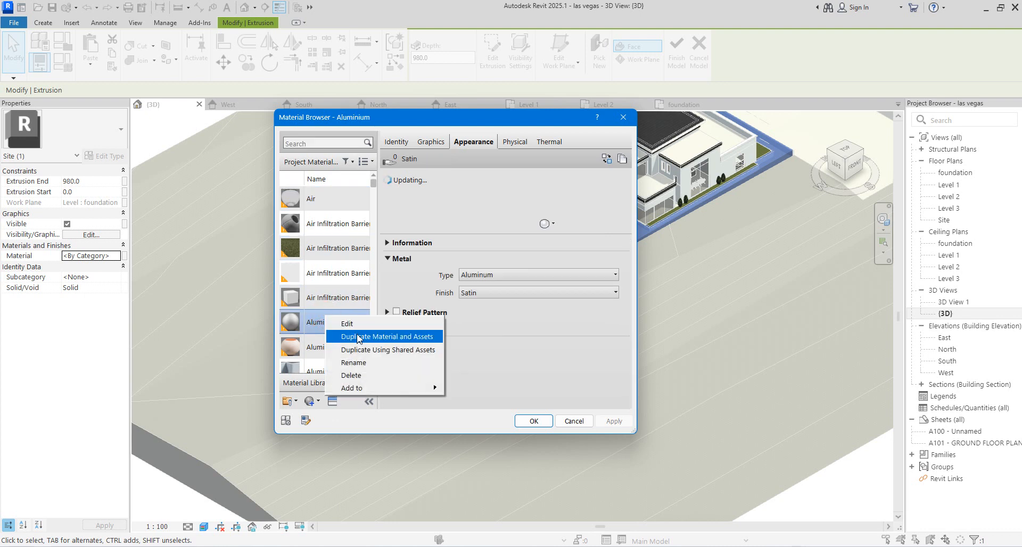
pyautogui.click(356, 337)
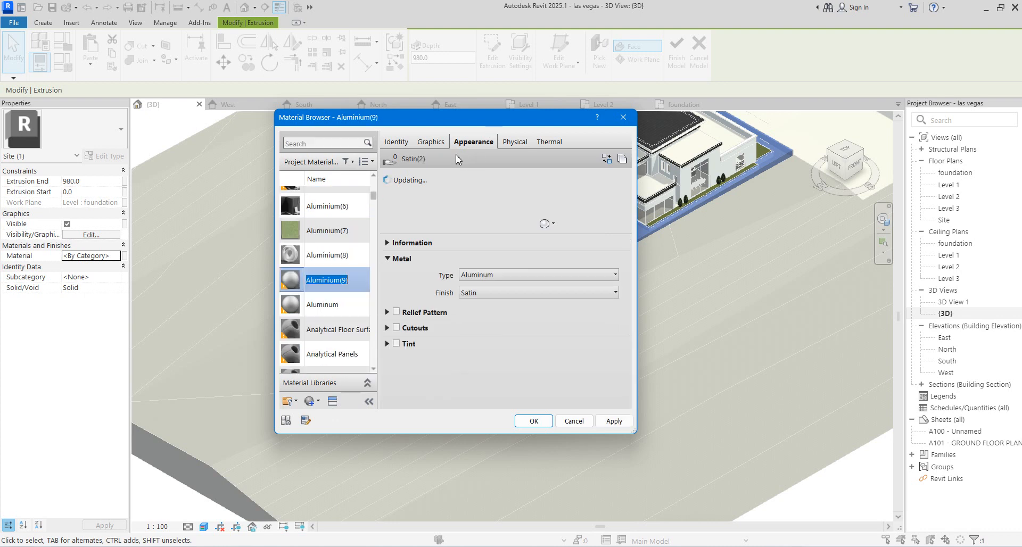
# Enable Use Render Appearance for the duplicated Aluminium material's shading and open the asset replacement for its appearance
pyautogui.click(431, 142)
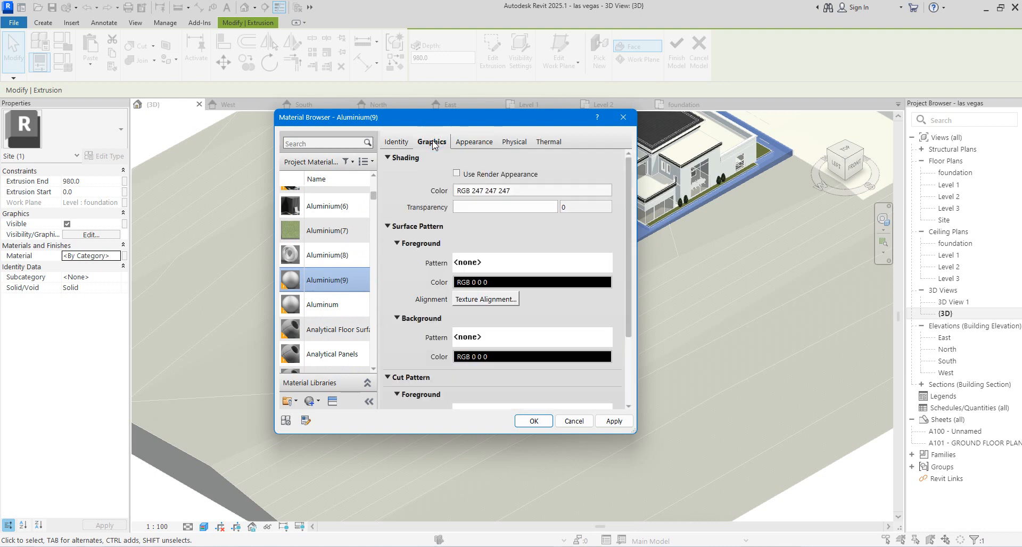
pyautogui.click(456, 174)
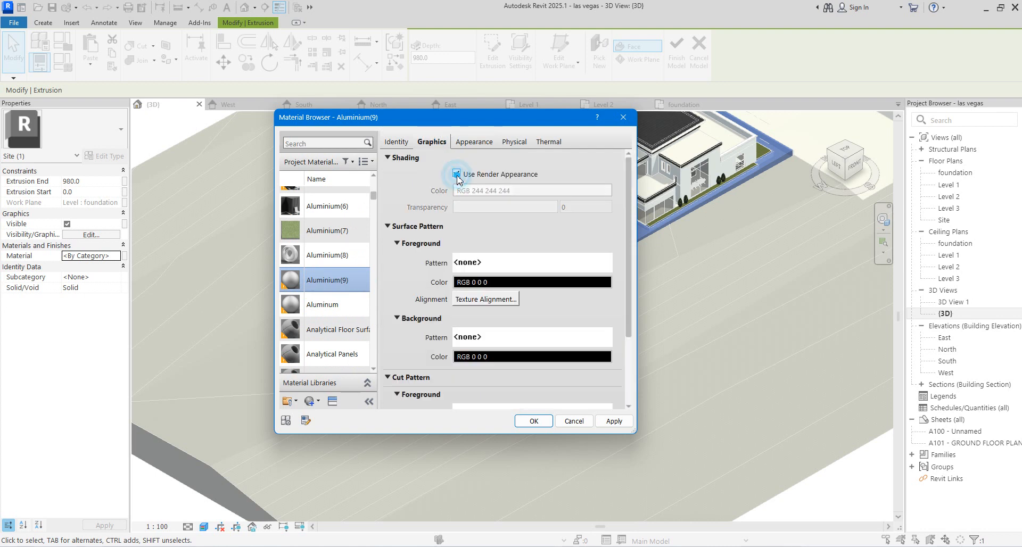
pyautogui.click(474, 142)
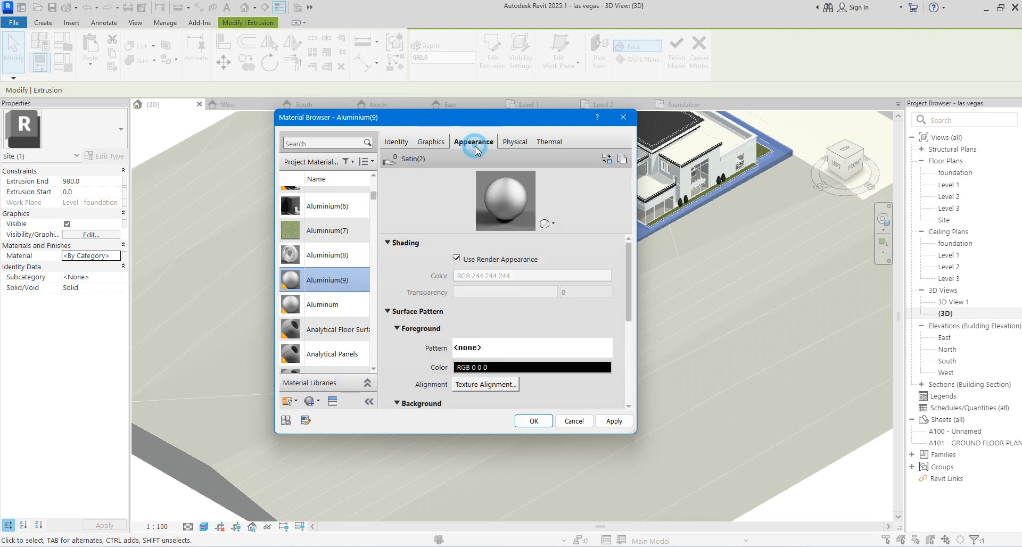
pyautogui.click(606, 157)
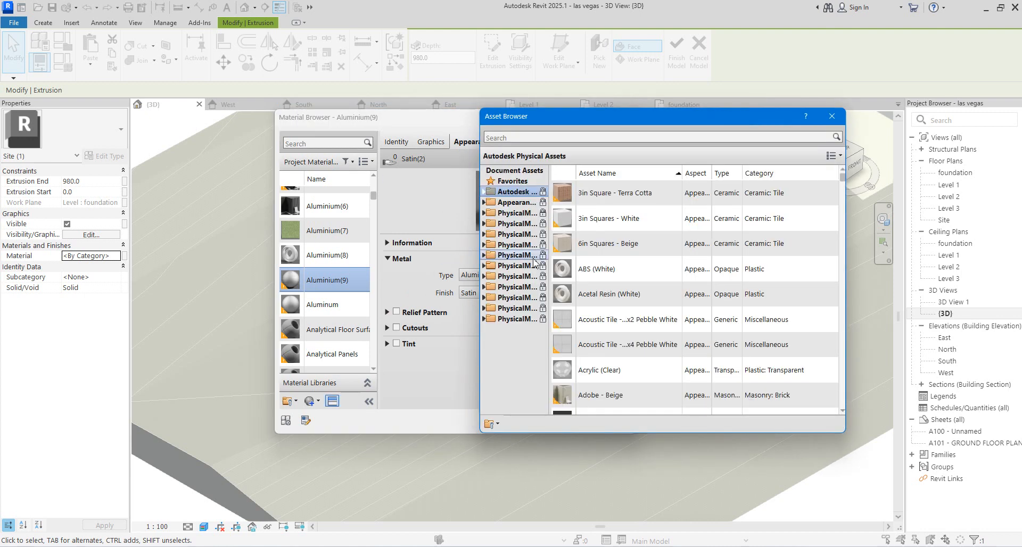
# Replace the material's appearance with Concrete - Walkway from the Sitework appearance library, confirm the material assignment and deselect the site base
pyautogui.click(485, 202)
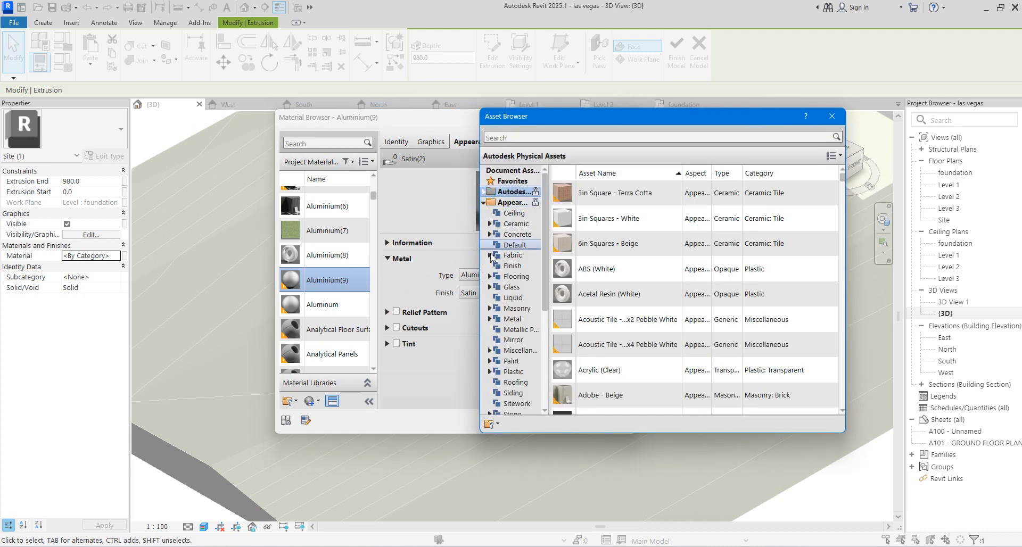
pyautogui.scroll(-2, 518, 309)
pyautogui.scroll(-3, 519, 311)
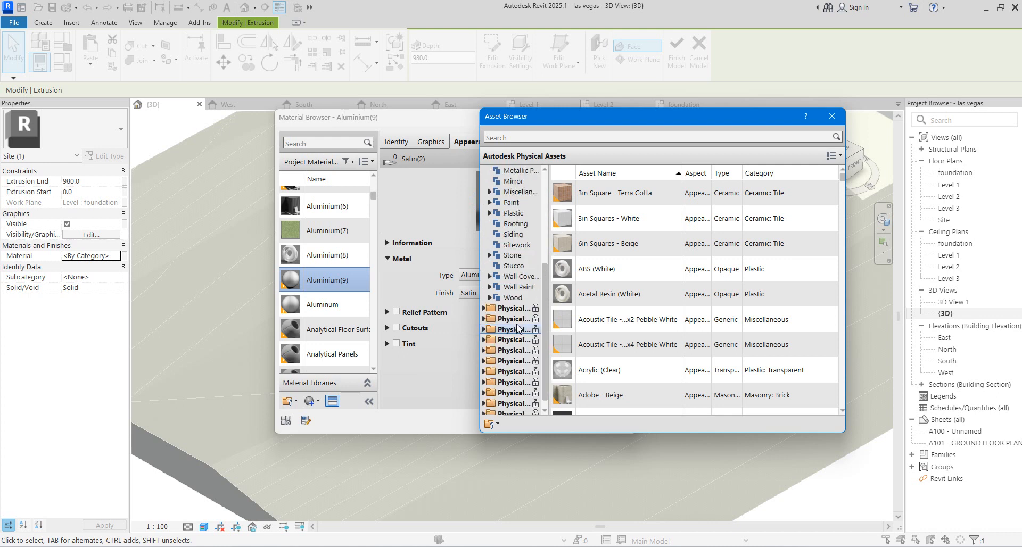
pyautogui.click(510, 245)
pyautogui.scroll(-4, 587, 331)
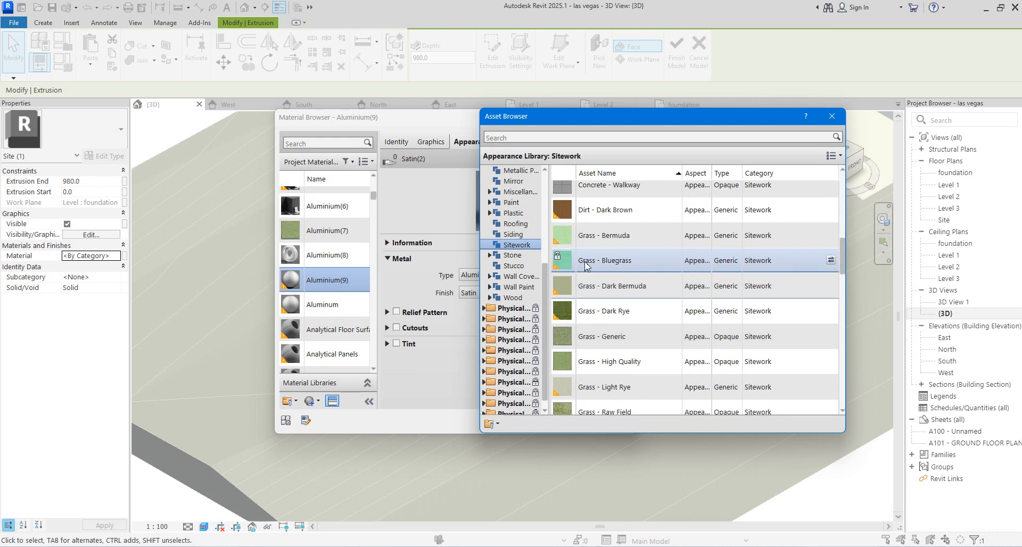
pyautogui.scroll(1, 594, 195)
pyautogui.click(614, 198)
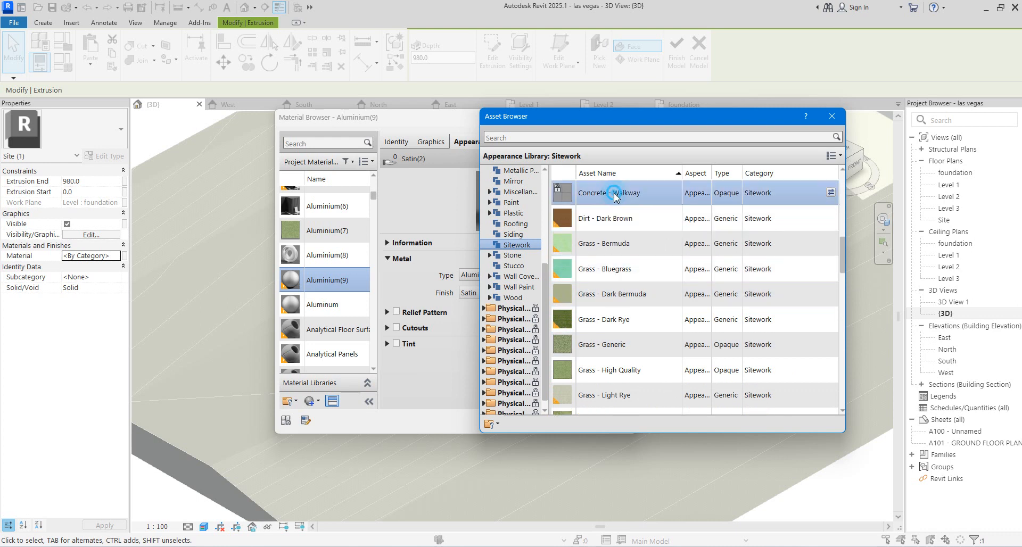
pyautogui.doubleClick(611, 195)
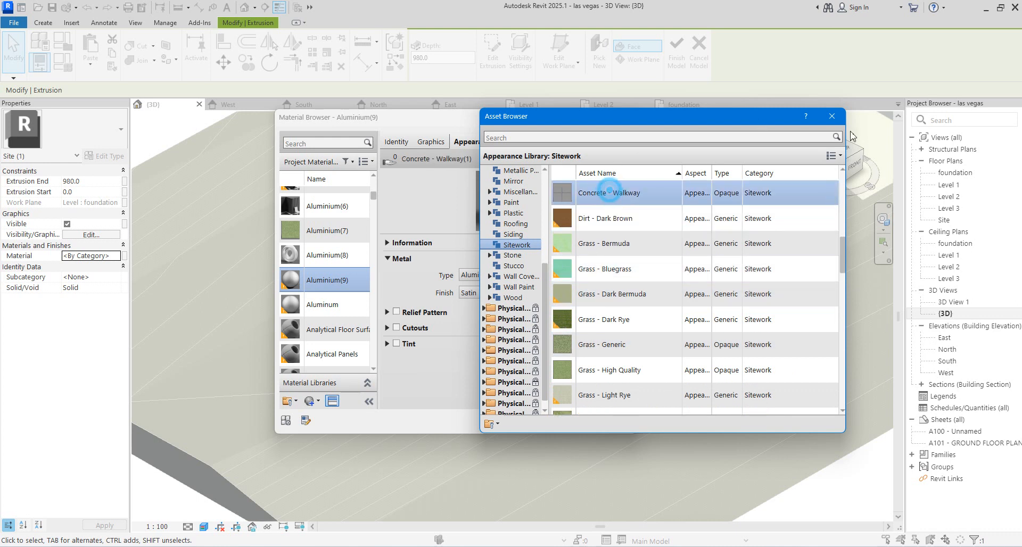
pyautogui.click(831, 117)
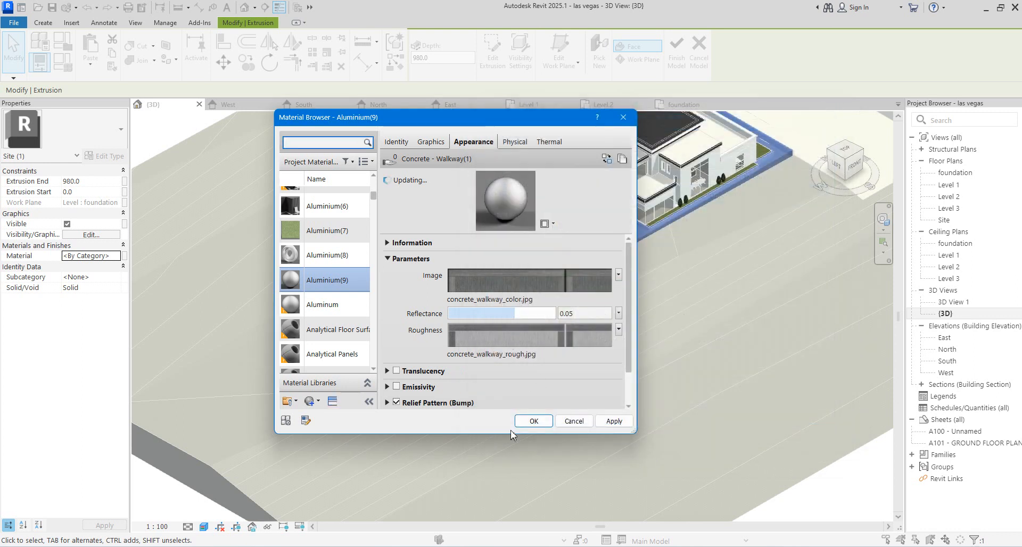
pyautogui.click(527, 421)
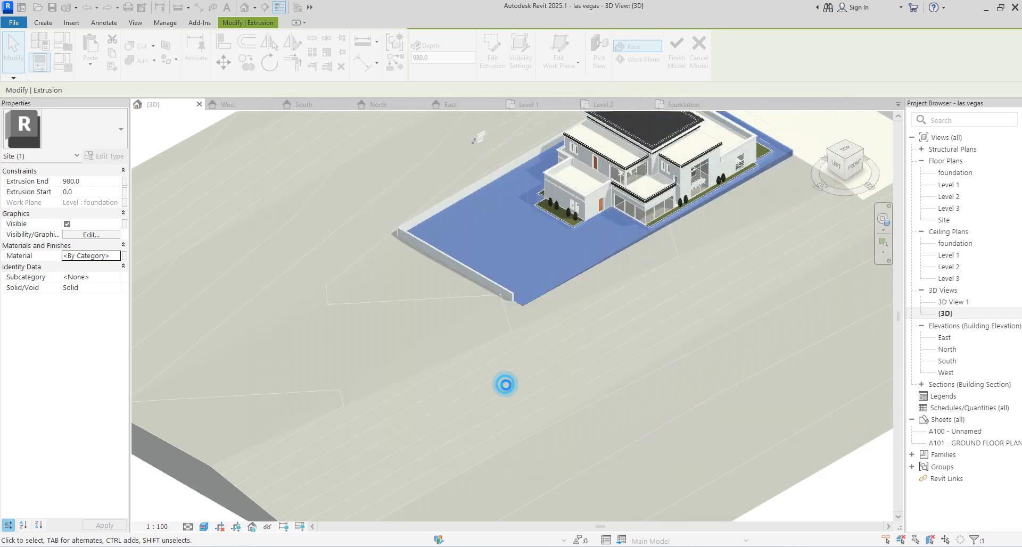
pyautogui.click(628, 279)
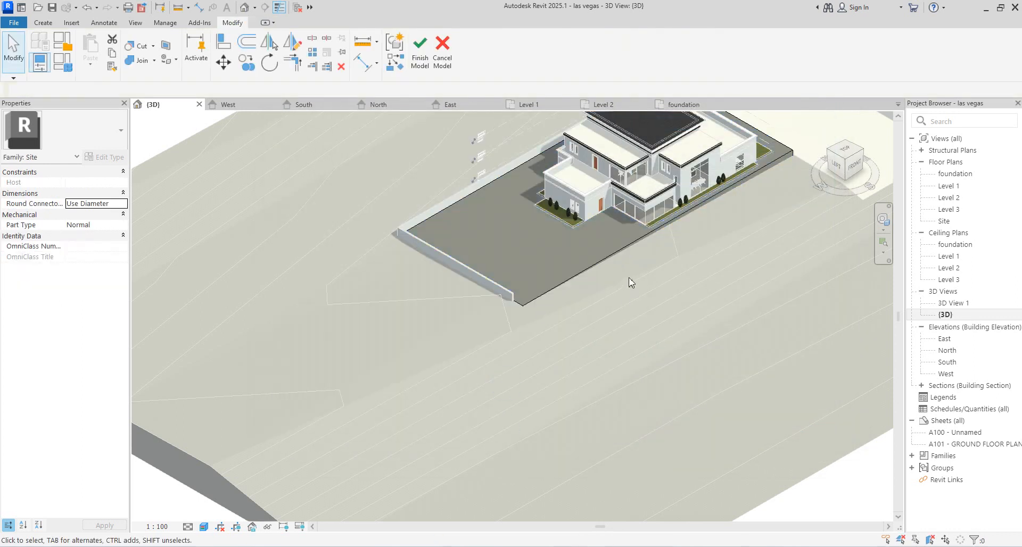
# Examine the concrete walkway finish on the site base around the house and along its edges
pyautogui.scroll(4, 578, 293)
pyautogui.scroll(-5, 487, 295)
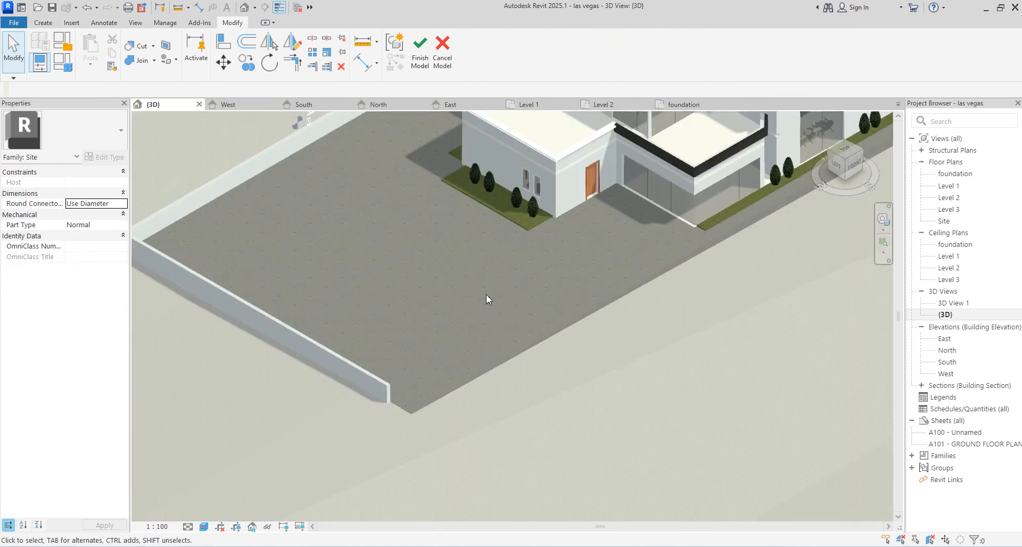
pyautogui.scroll(1, 516, 277)
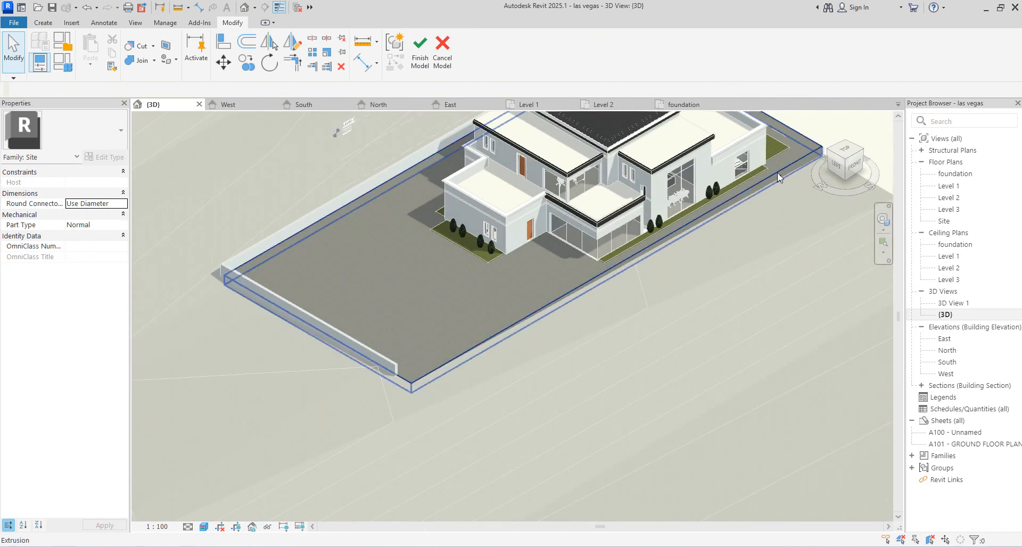
pyautogui.scroll(-2, 570, 300)
pyautogui.scroll(1, 522, 385)
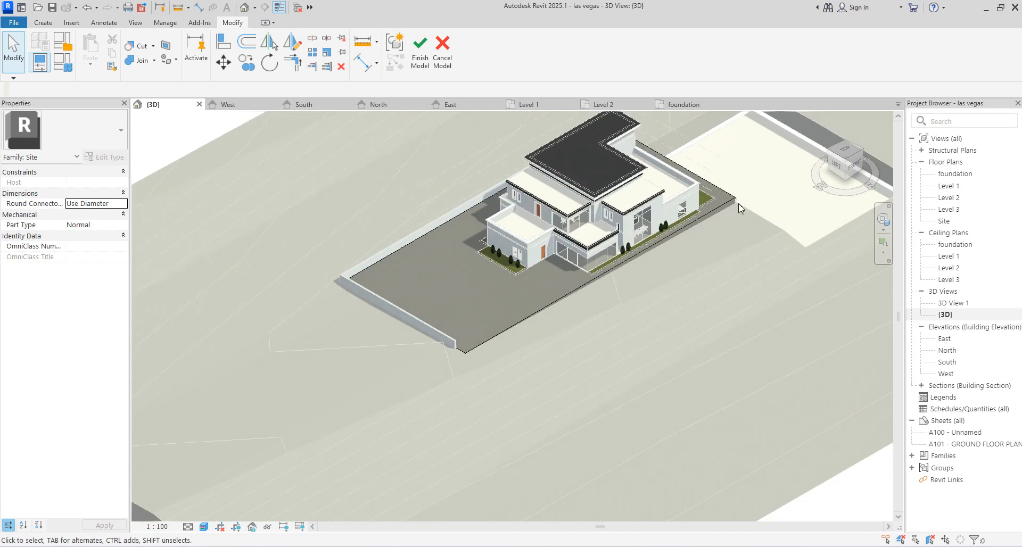
pyautogui.scroll(2, 701, 225)
pyautogui.scroll(2, 700, 225)
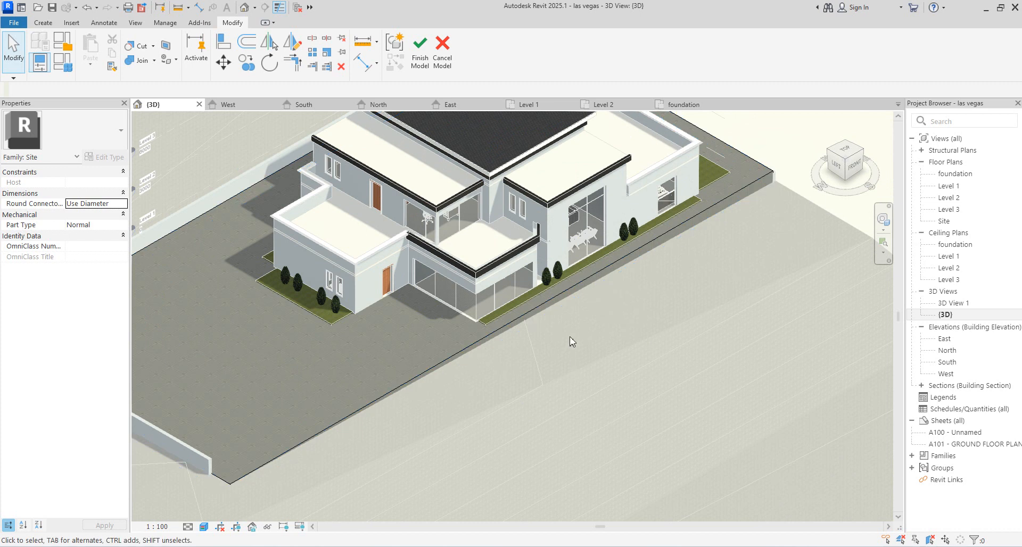
pyautogui.scroll(-2, 570, 345)
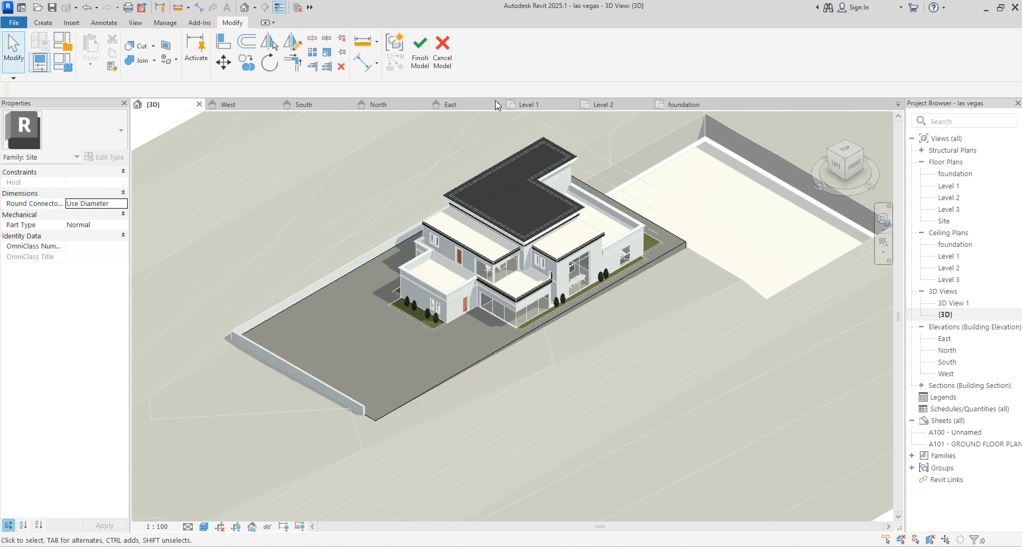
# Select the site extrusion, move it in the Level 1 floor plan from the boundary wall corner into the plot, and finish the in-place model
pyautogui.click(683, 244)
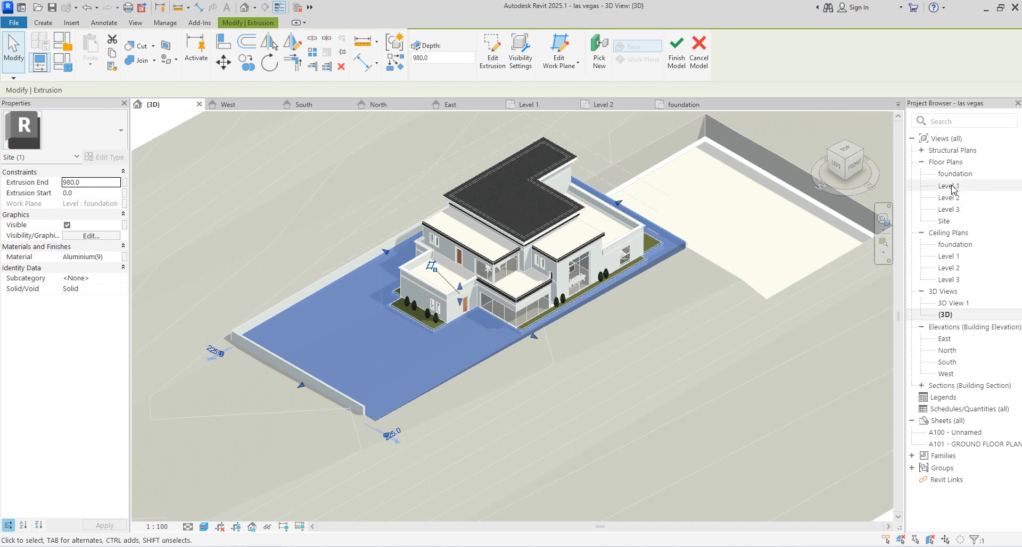
pyautogui.doubleClick(949, 186)
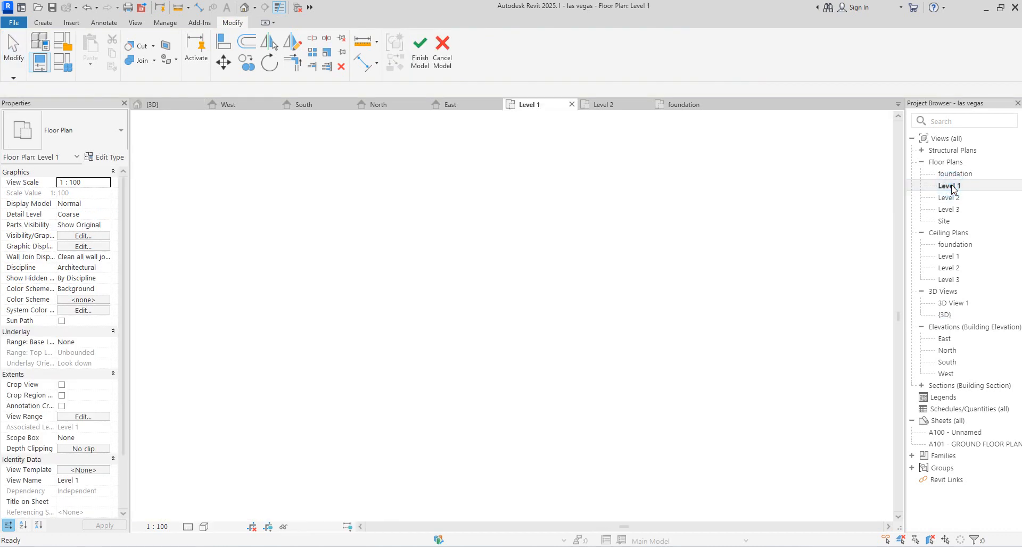
pyautogui.scroll(-1, 380, 342)
pyautogui.scroll(-1, 425, 390)
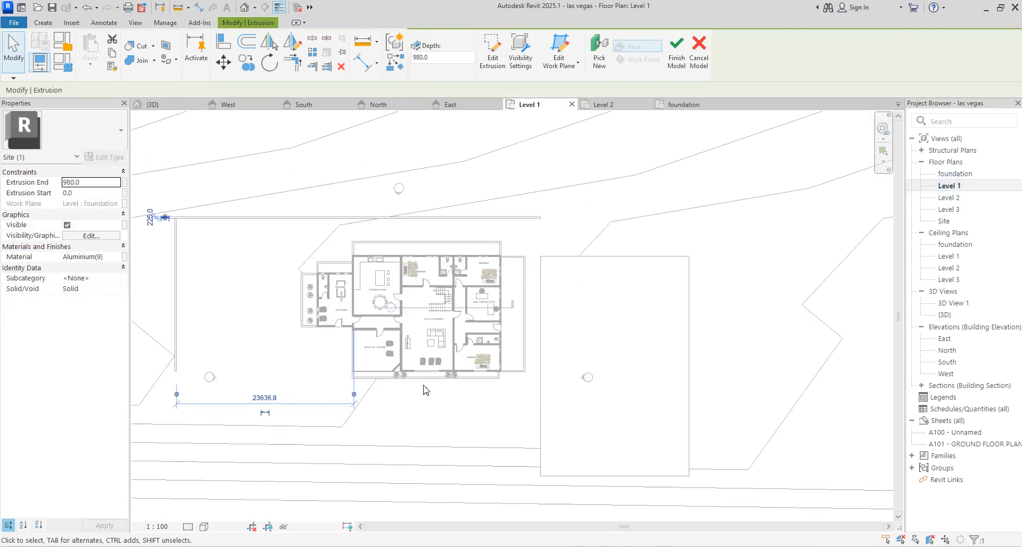
pyautogui.click(223, 62)
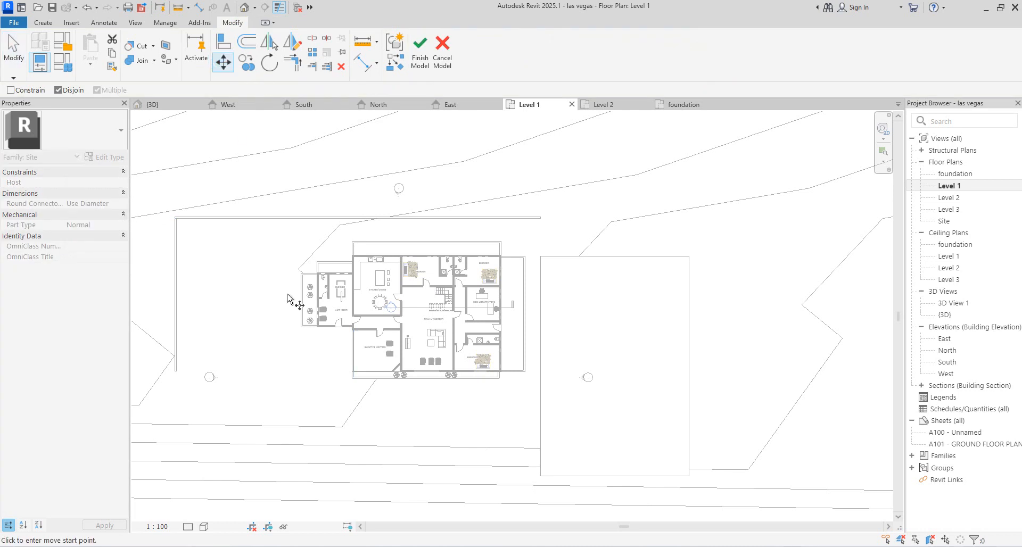
pyautogui.click(176, 217)
pyautogui.click(246, 336)
pyautogui.press('Escape')
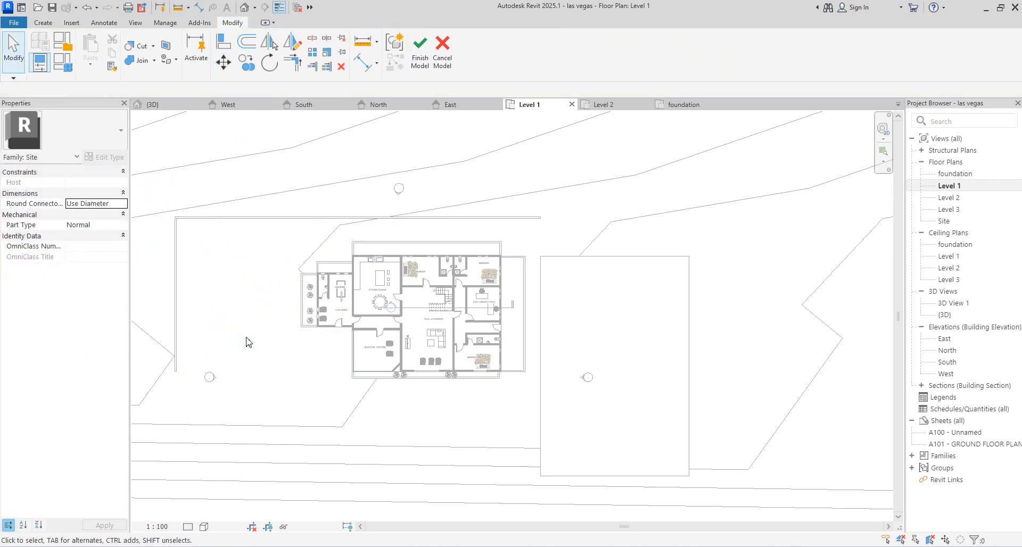
pyautogui.click(420, 48)
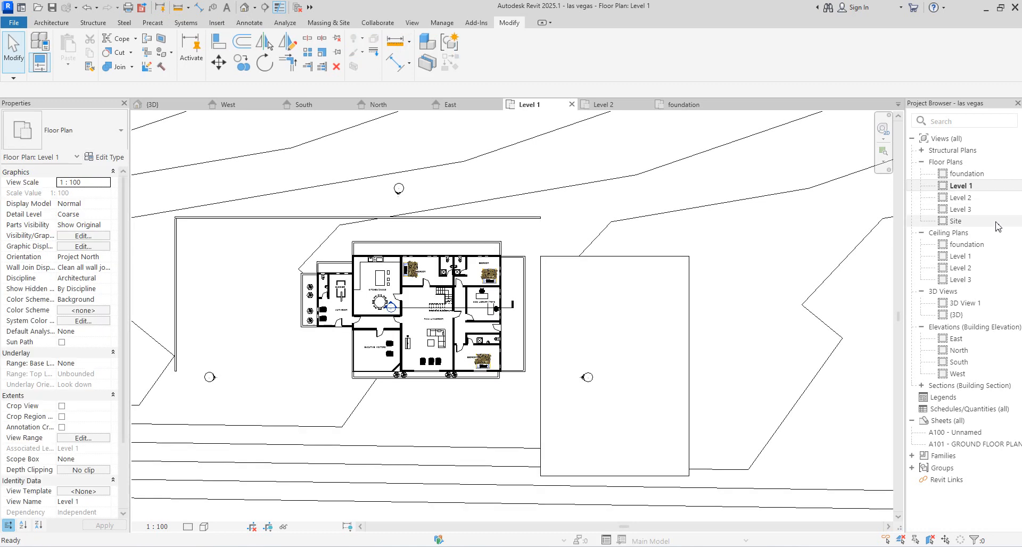
# Select the displaced site component in the foundation floor plan and reopen it for in-place editing
pyautogui.click(970, 174)
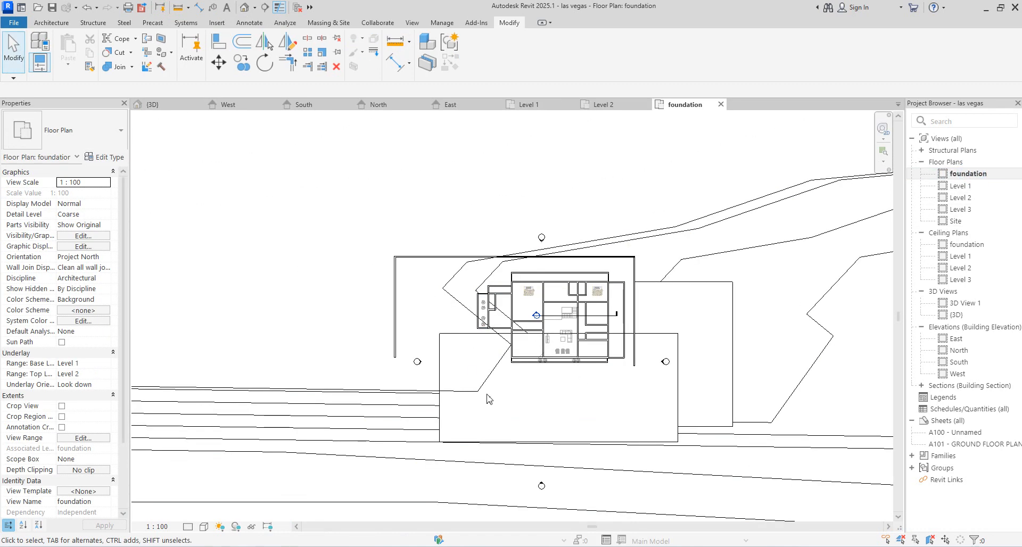
pyautogui.click(445, 352)
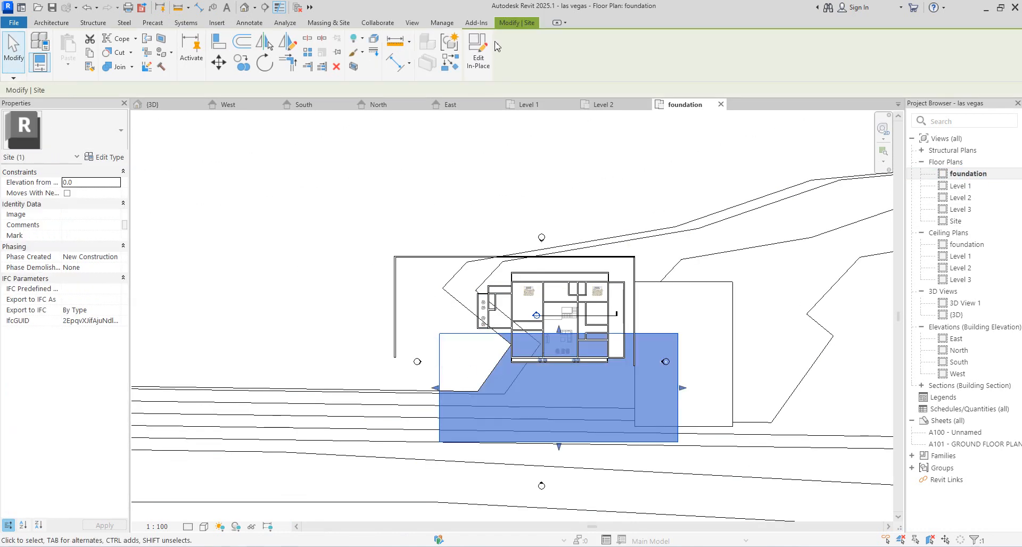
pyautogui.click(479, 53)
pyautogui.scroll(2, 574, 456)
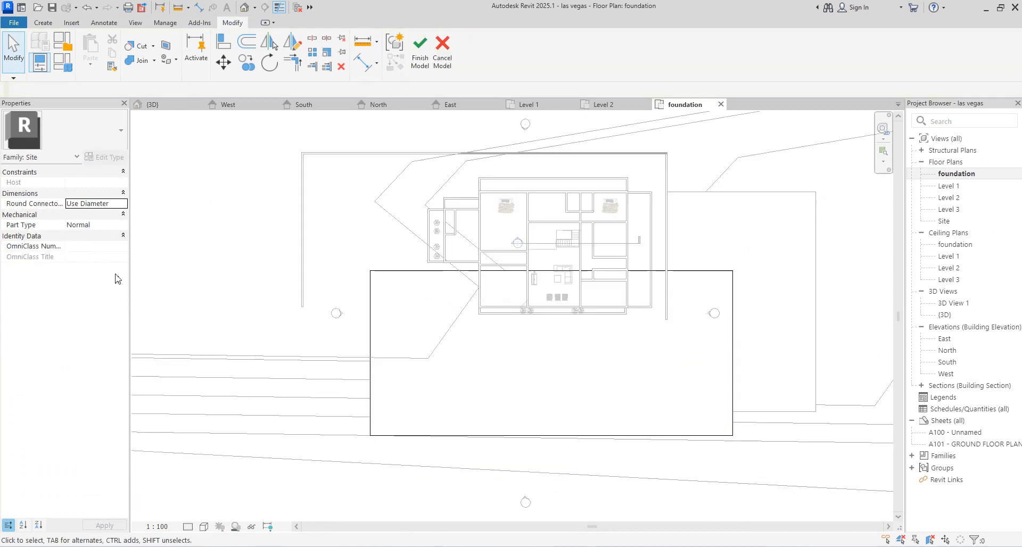
# Set the site extrusion's end to 870
pyautogui.click(679, 281)
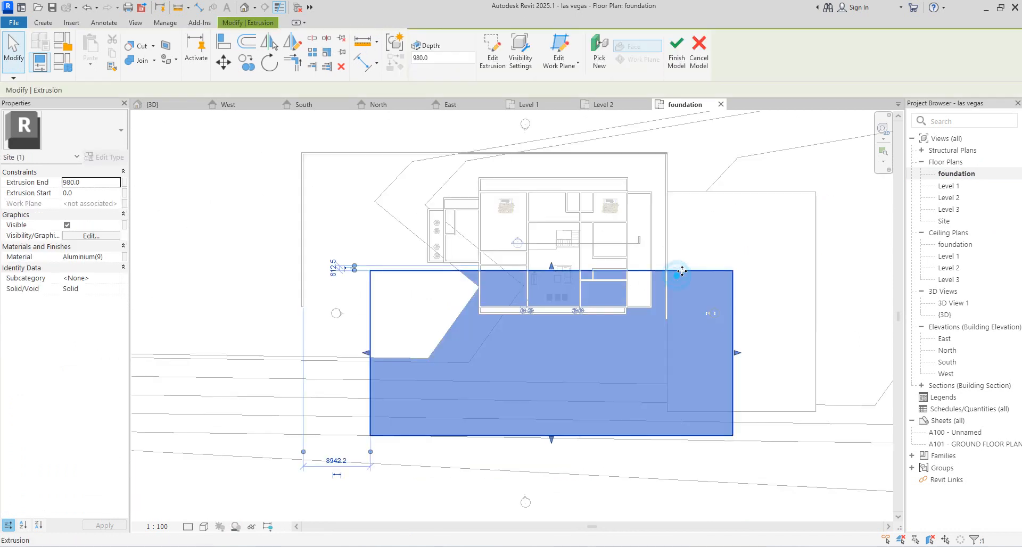
pyautogui.click(91, 182)
pyautogui.moveTo(95, 181); pyautogui.dragTo(77, 182)
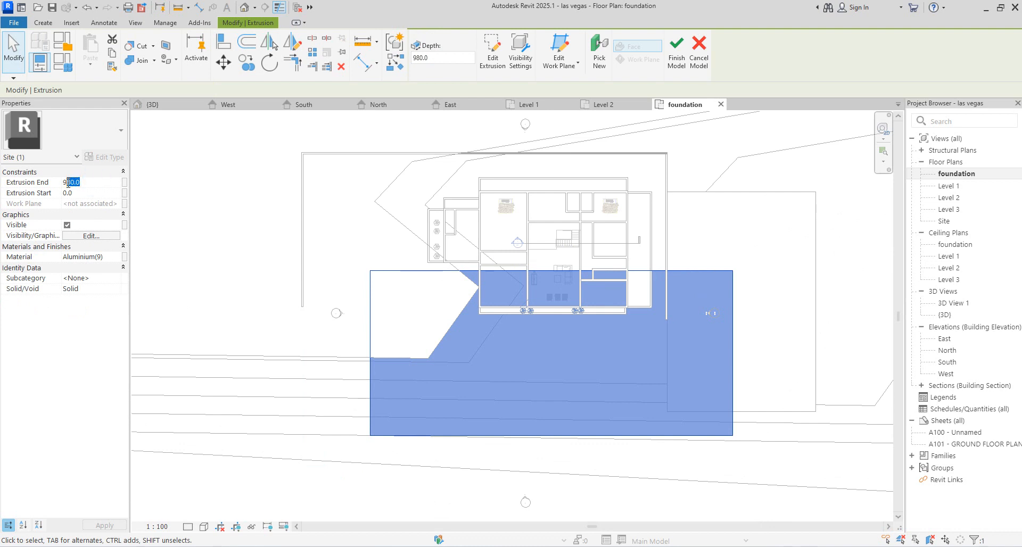
pyautogui.press('BackSpace')
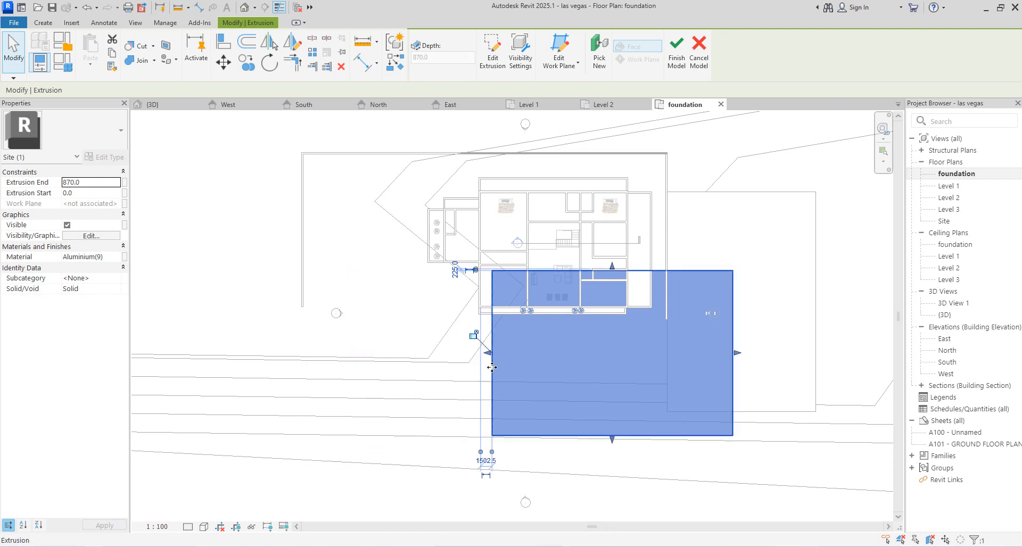
# Shrink the site extrusion by pulling in its west edge and its house-side edge, about 3800 mm clear of the house, and inspect it in 3D
pyautogui.moveTo(612, 269); pyautogui.dragTo(612, 335)
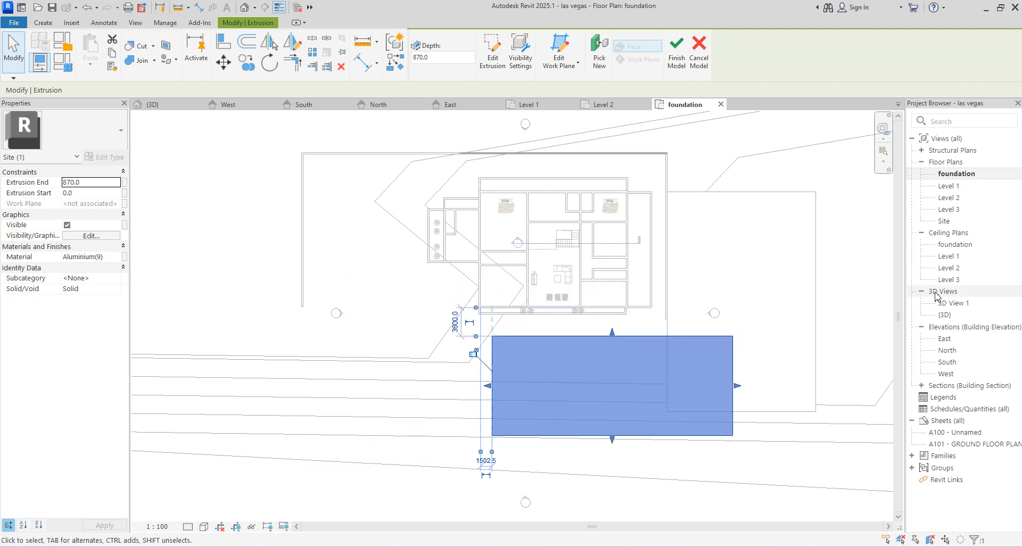
pyautogui.doubleClick(945, 315)
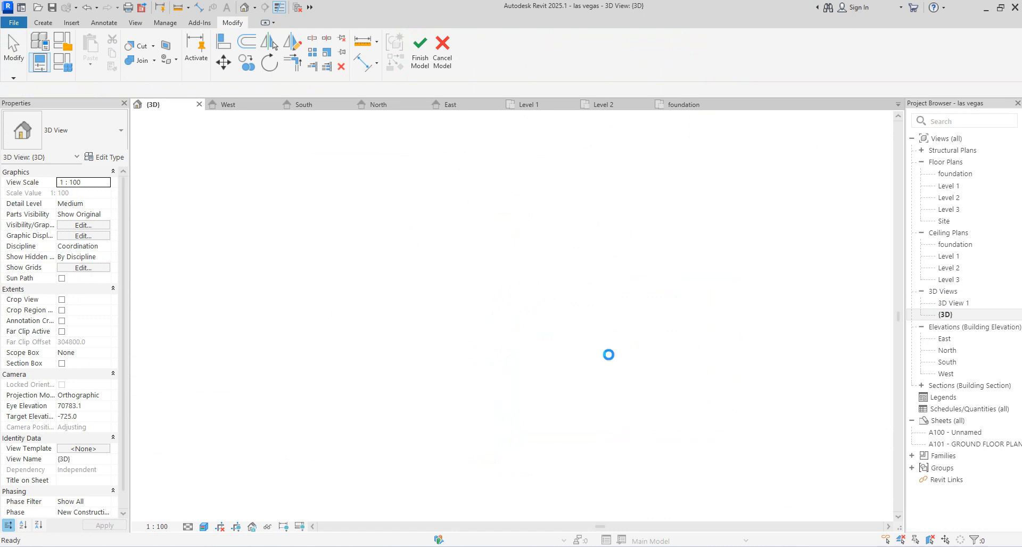
pyautogui.scroll(3, 650, 295)
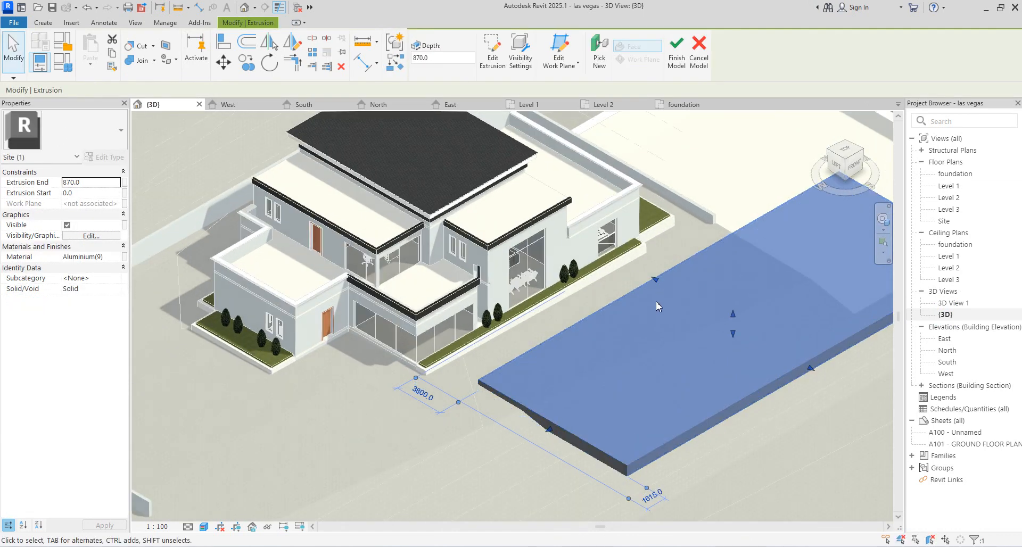
pyautogui.scroll(-5, 600, 370)
pyautogui.scroll(2, 660, 445)
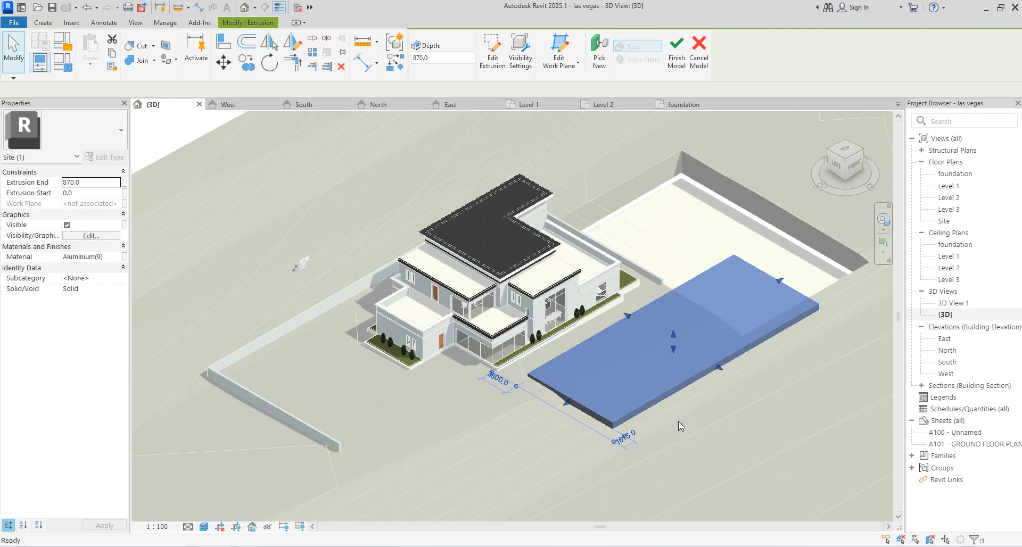
# Deselect the site extrusion and undo its resizing, extrusion end change and move
pyautogui.click(681, 426)
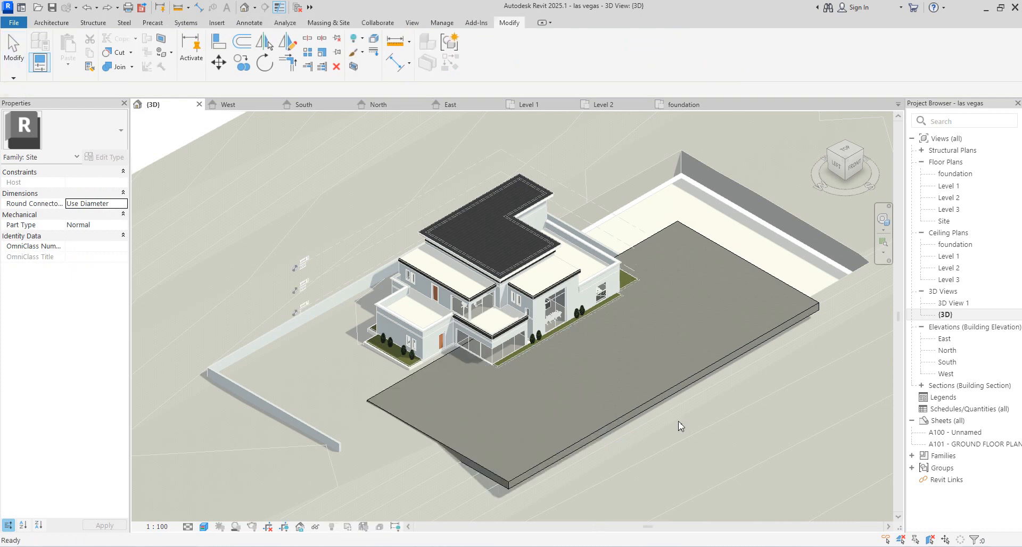
pyautogui.hotkey('ctrl', 'z')
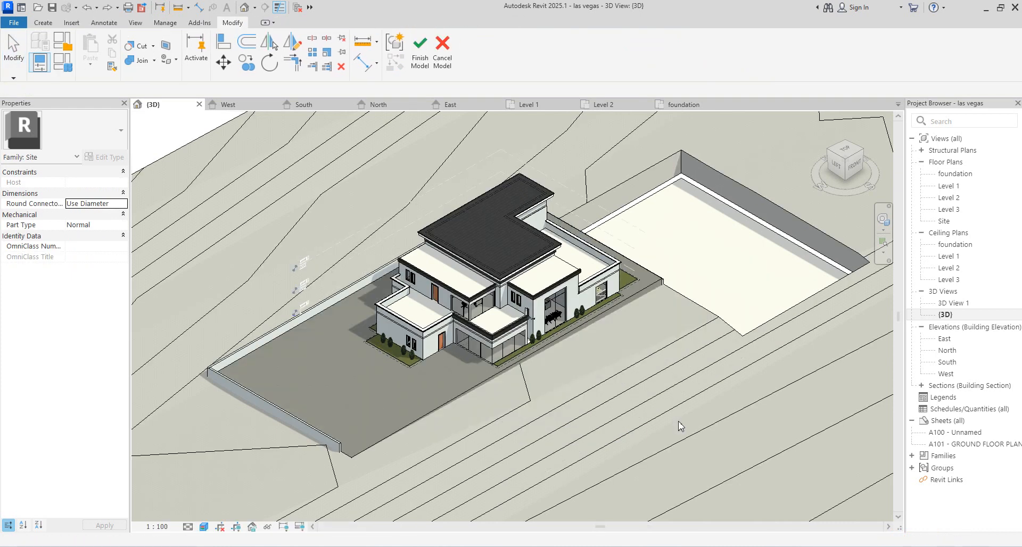
# Undo the last change to the site extrusion, reselect it and inspect its corner beside the house
pyautogui.click(646, 288)
pyautogui.hotkey('ctrl', 'z')
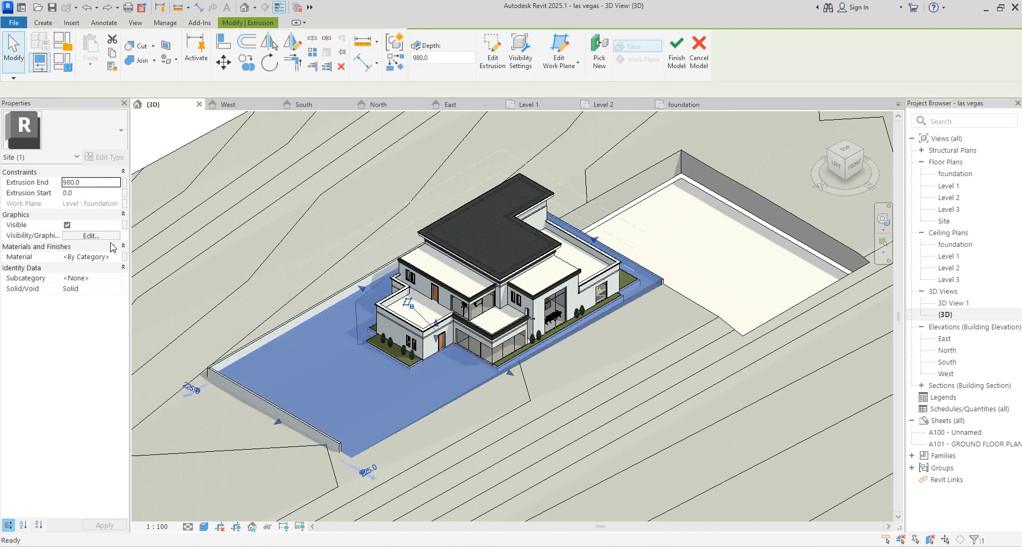
pyautogui.scroll(5, 650, 290)
pyautogui.click(647, 289)
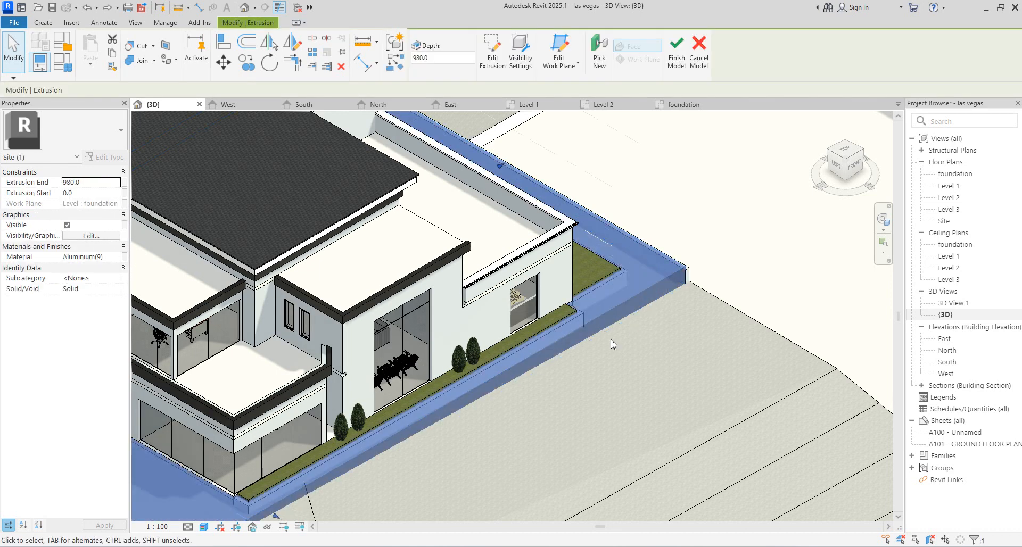
pyautogui.scroll(-2, 697, 327)
pyautogui.click(697, 331)
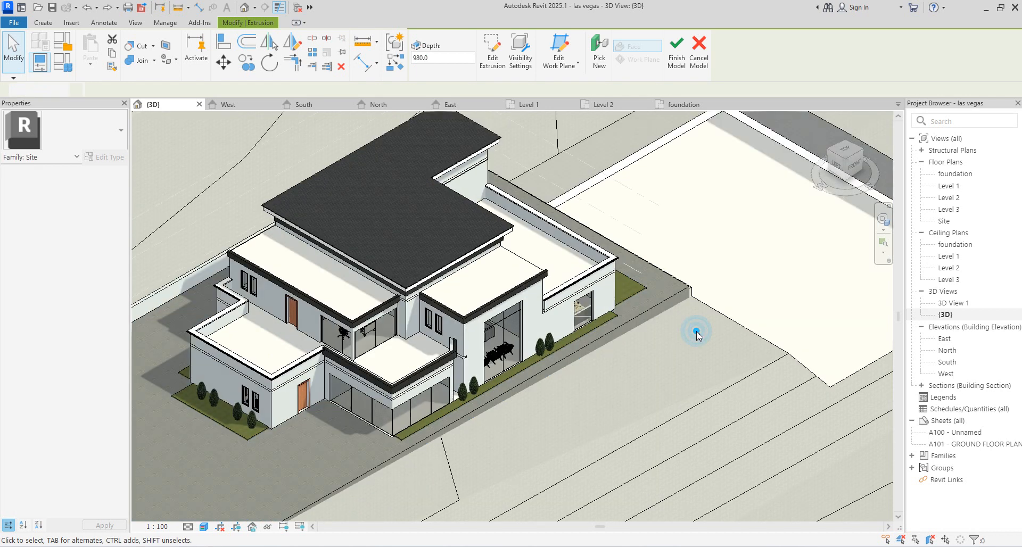
pyautogui.click(662, 307)
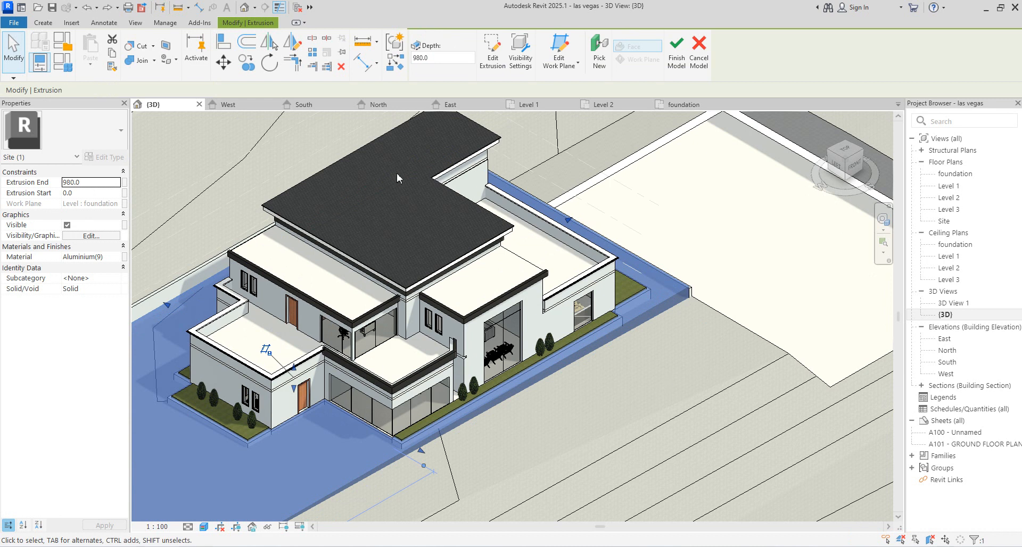
# Copy the site extrusion south in the foundation floor plan, using its northeast corner as base point and its southeast corner as end point
pyautogui.doubleClick(954, 175)
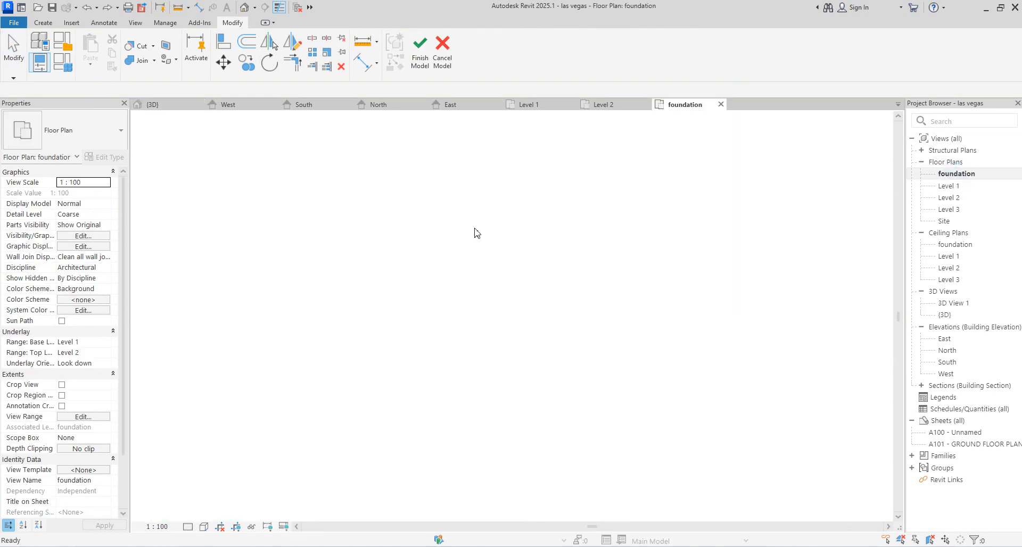
pyautogui.click(246, 64)
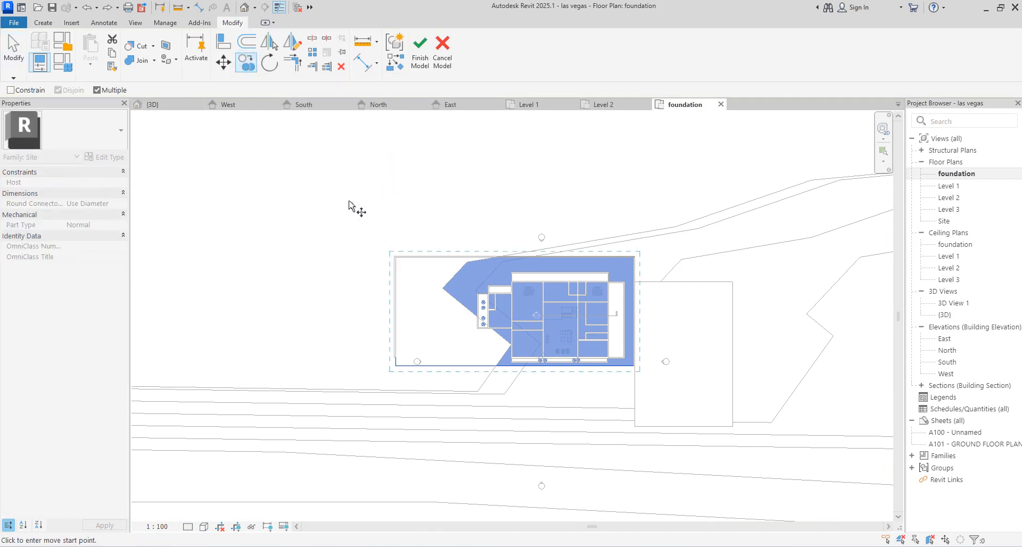
pyautogui.click(633, 257)
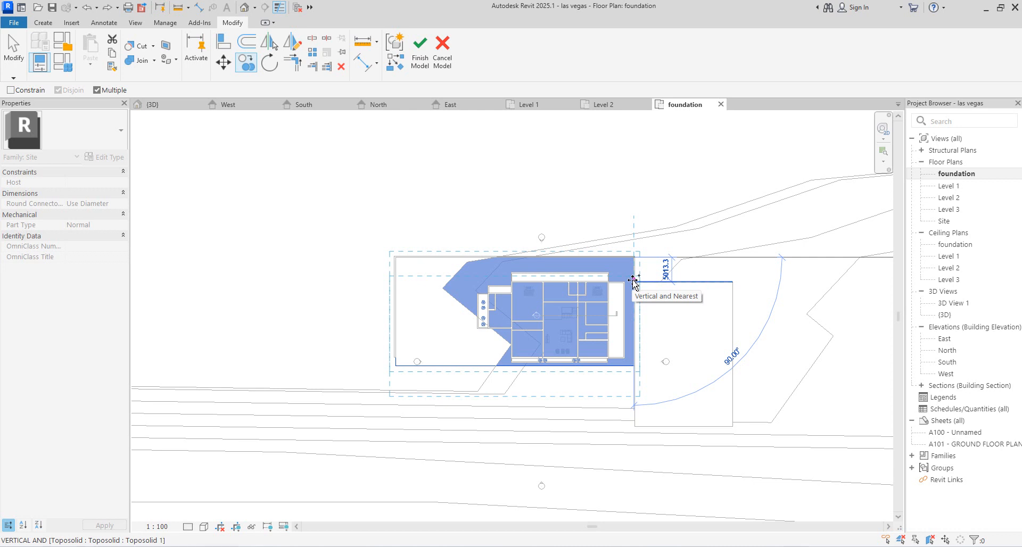
pyautogui.click(634, 366)
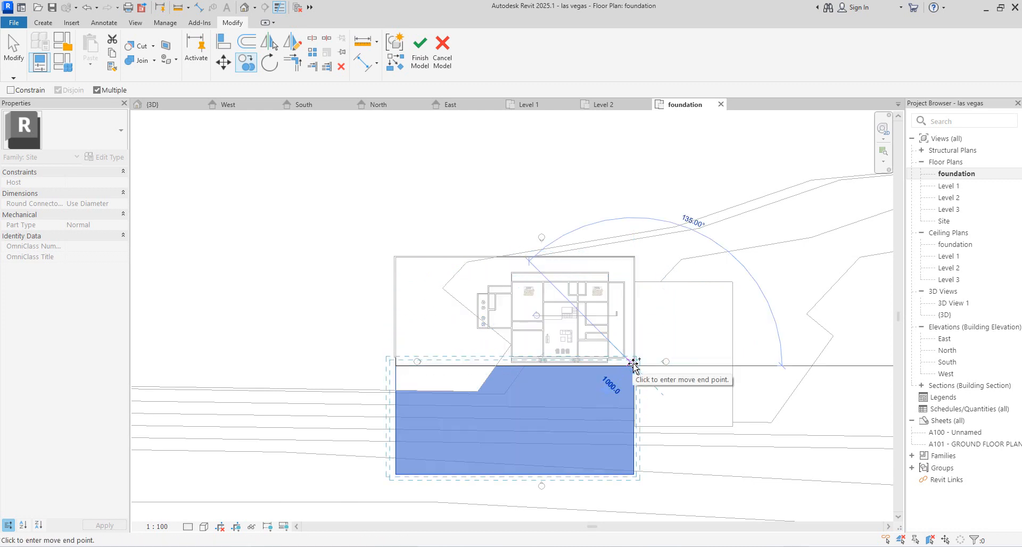
pyautogui.press('Escape')
# Shrink the copied extrusion to a strip south of the house by pulling in its west and south edges, and set its extrusion end to 860
pyautogui.scroll(2, 514, 488)
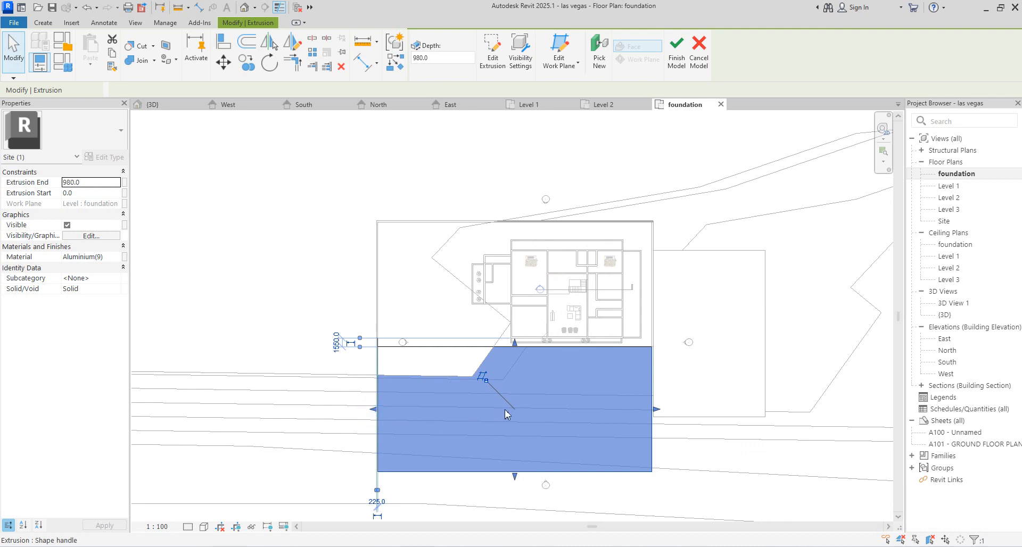
pyautogui.moveTo(505, 409); pyautogui.dragTo(503, 409)
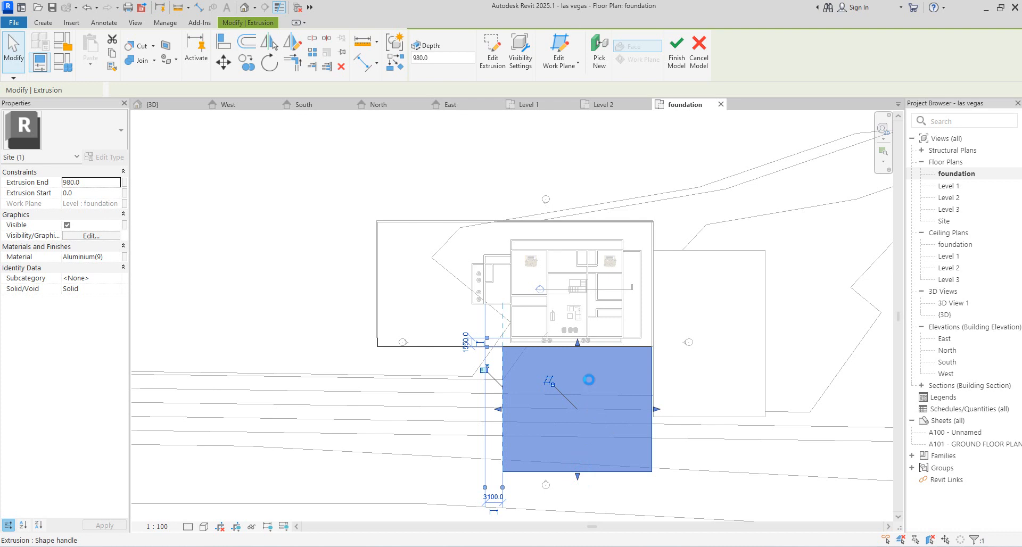
pyautogui.click(99, 182)
pyautogui.write('8')
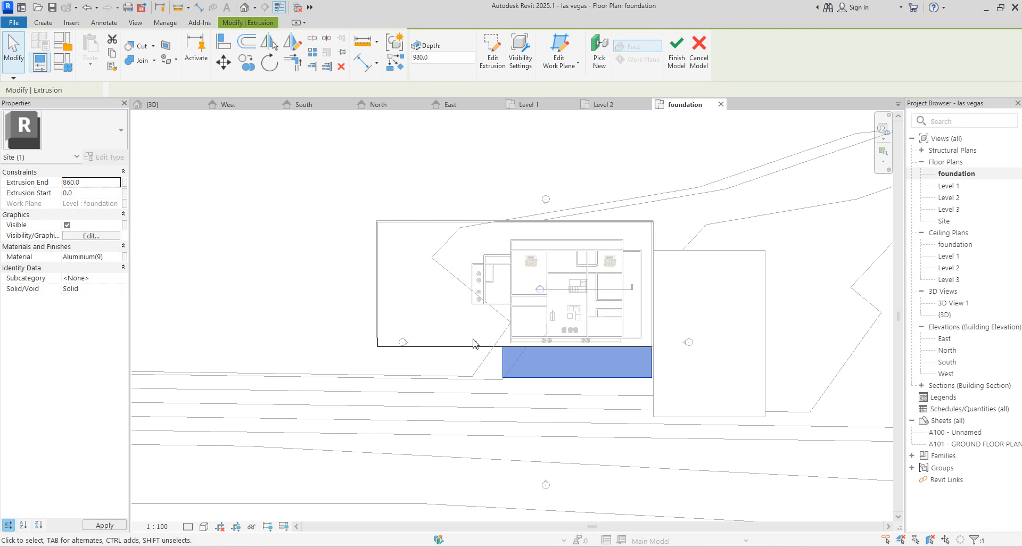
pyautogui.write('60')
pyautogui.press('Return')
# Compare the strip's height with the main site slab in 3D and set its extrusion end to 700
pyautogui.doubleClick(944, 314)
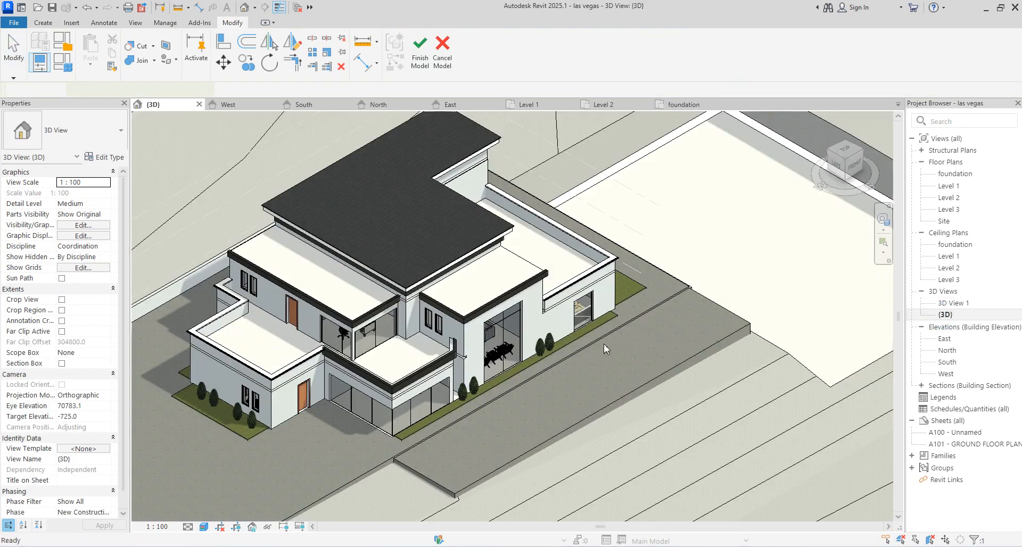
pyautogui.click(604, 345)
pyautogui.scroll(4, 595, 355)
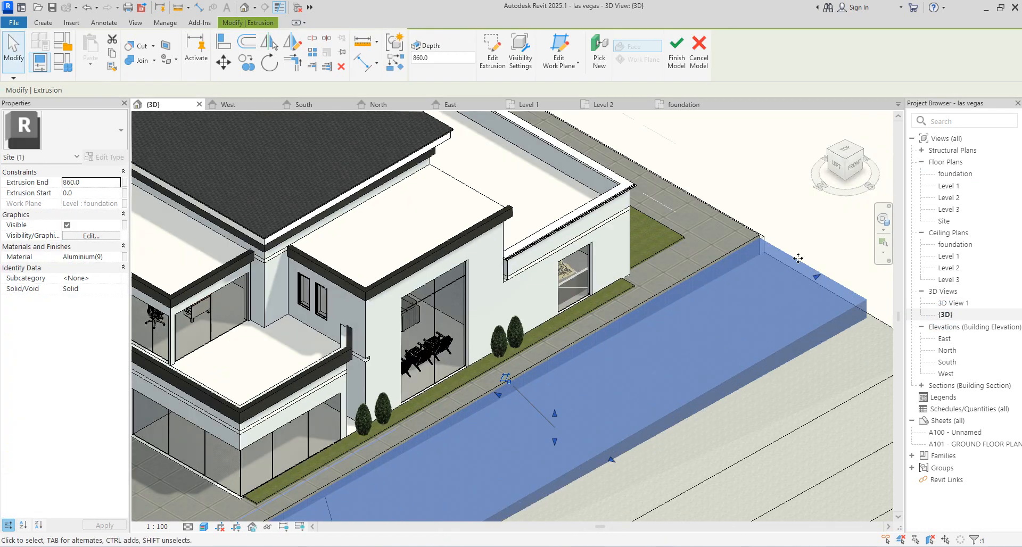
pyautogui.scroll(-4, 735, 226)
pyautogui.scroll(3, 669, 373)
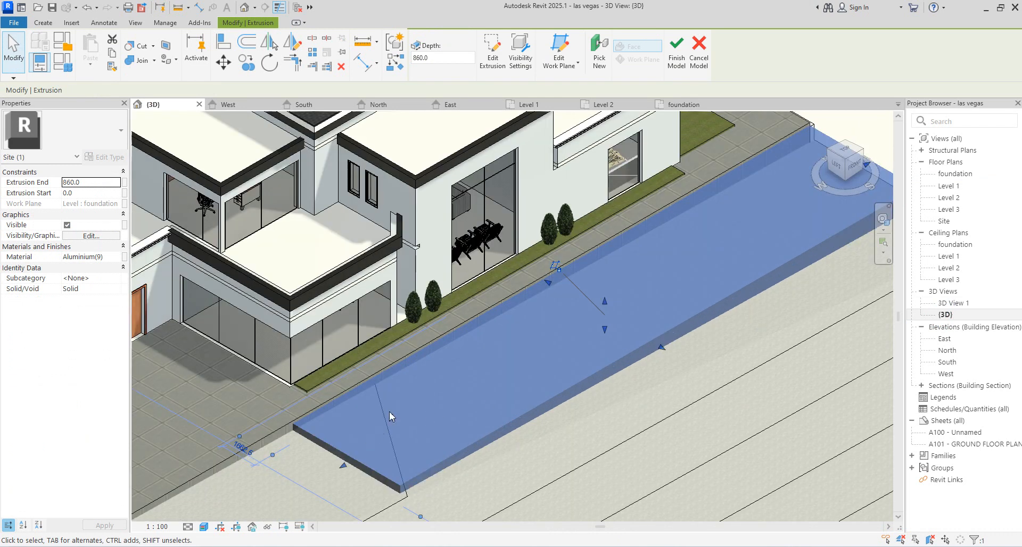
pyautogui.click(88, 183)
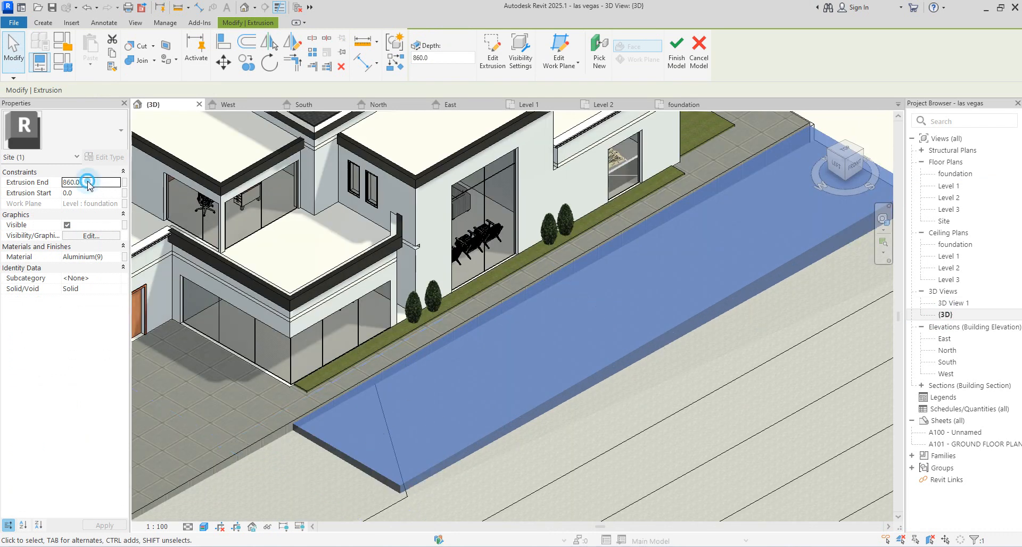
pyautogui.write('70')
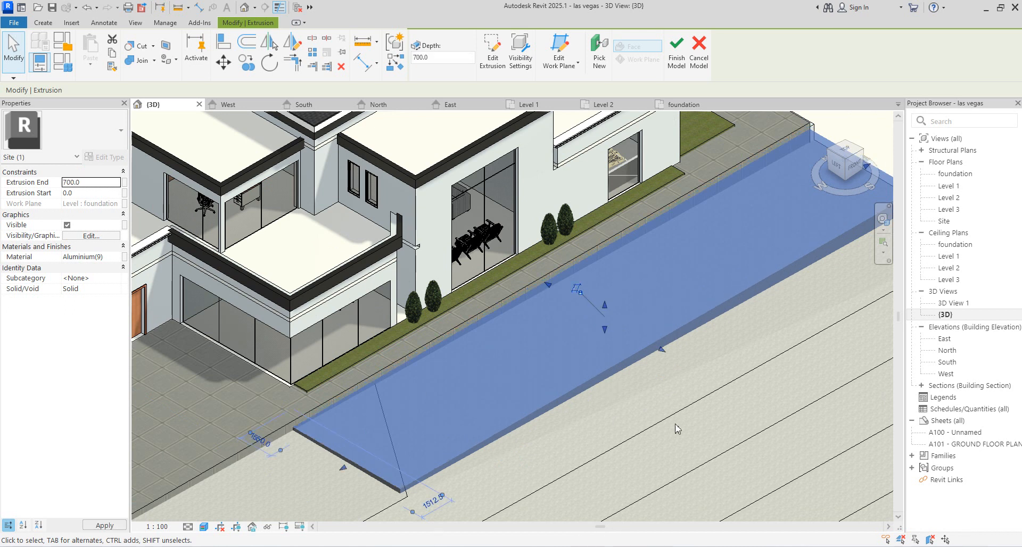
pyautogui.scroll(-2, 588, 350)
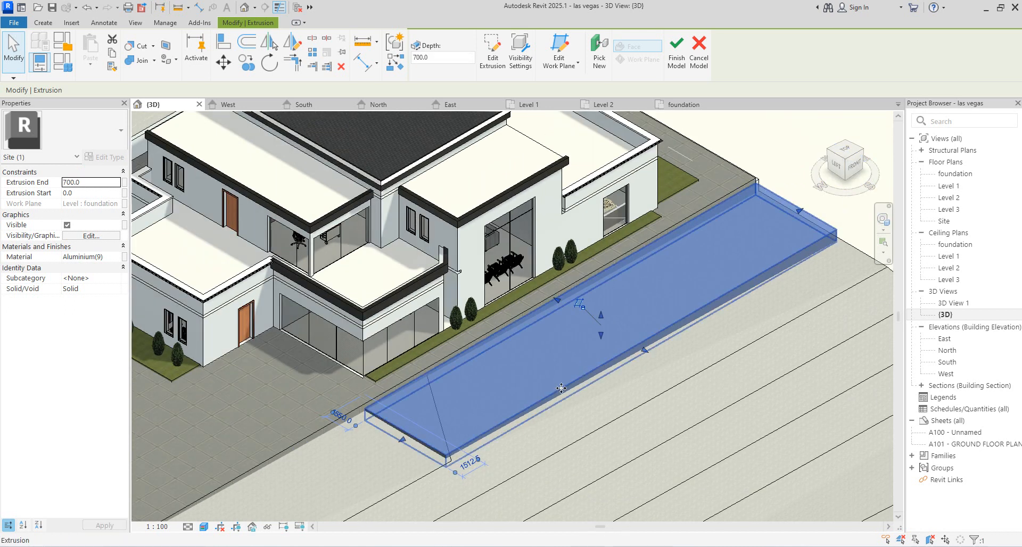
pyautogui.click(669, 392)
pyautogui.scroll(-2, 715, 301)
# Assign the Aluminium(8) material to the strip extrusion and deselect it
pyautogui.click(715, 301)
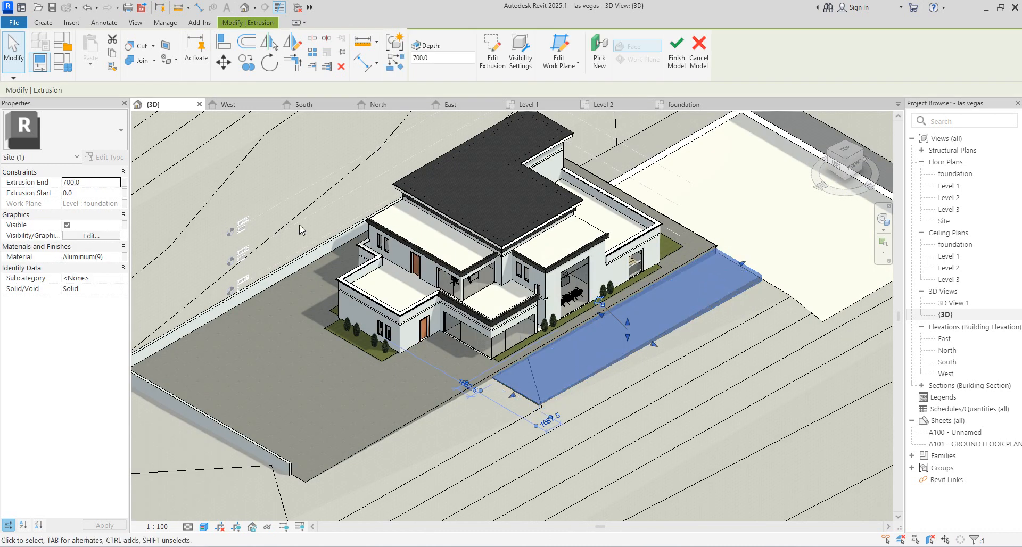
pyautogui.click(109, 257)
pyautogui.click(123, 257)
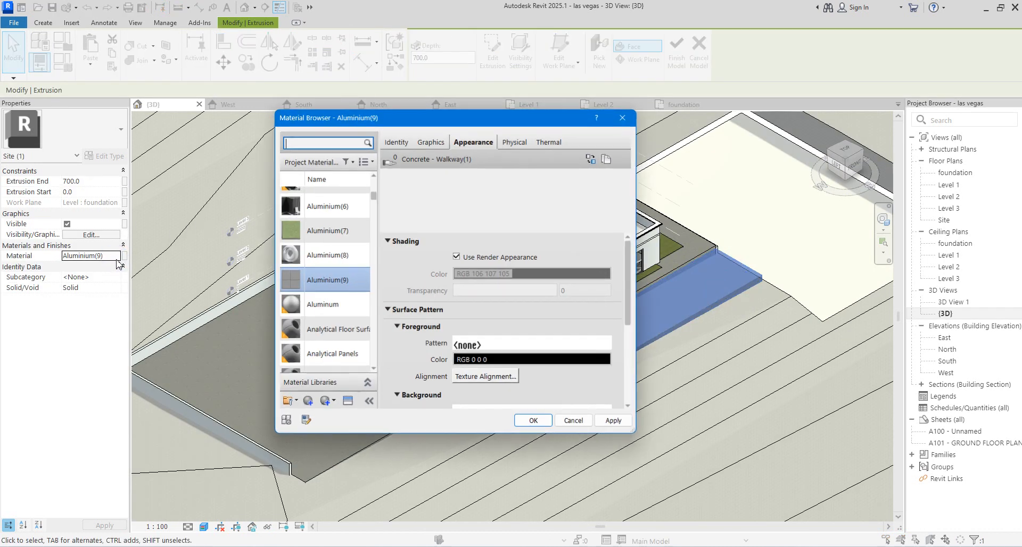
pyautogui.click(335, 256)
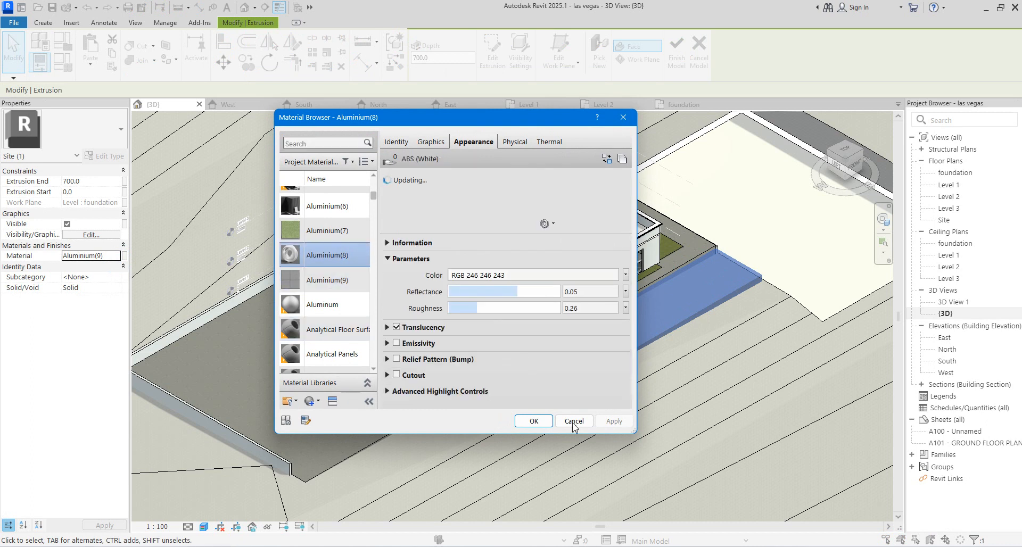
pyautogui.click(534, 421)
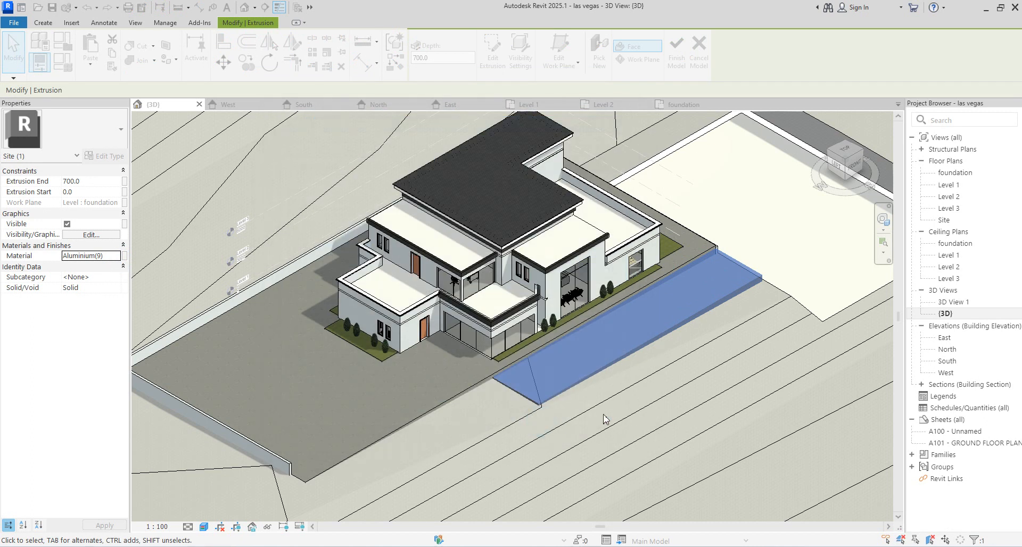
pyautogui.click(703, 417)
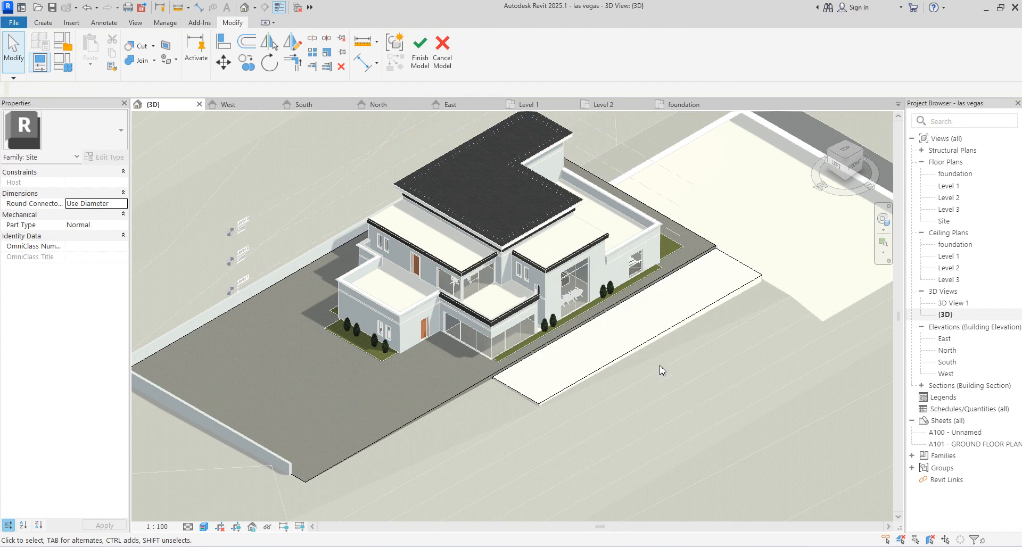
# Inspect the strip and its junction with the main site slab in 3D, and finish the in-place site model
pyautogui.scroll(-2, 691, 337)
pyautogui.scroll(5, 713, 319)
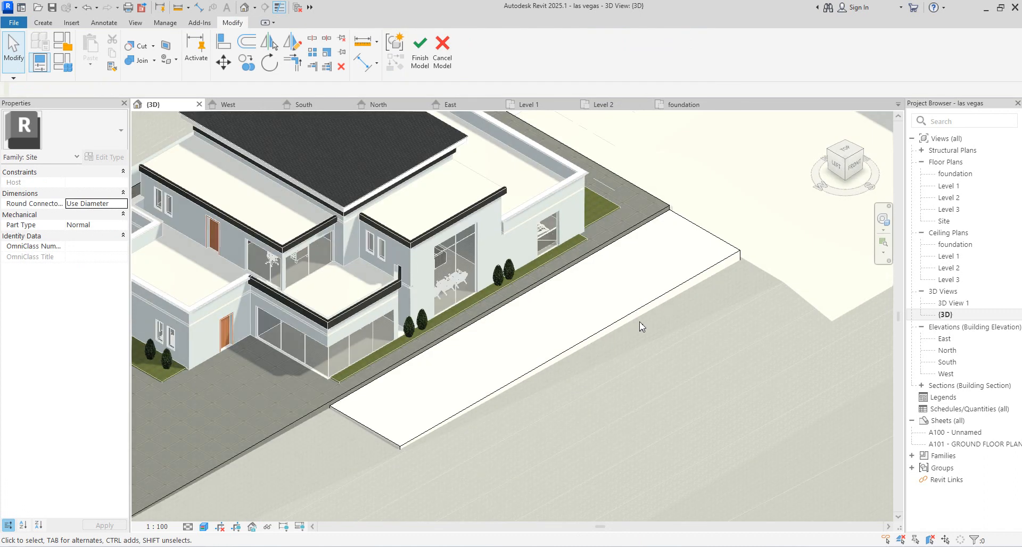
pyautogui.scroll(-3, 641, 326)
pyautogui.scroll(2, 596, 400)
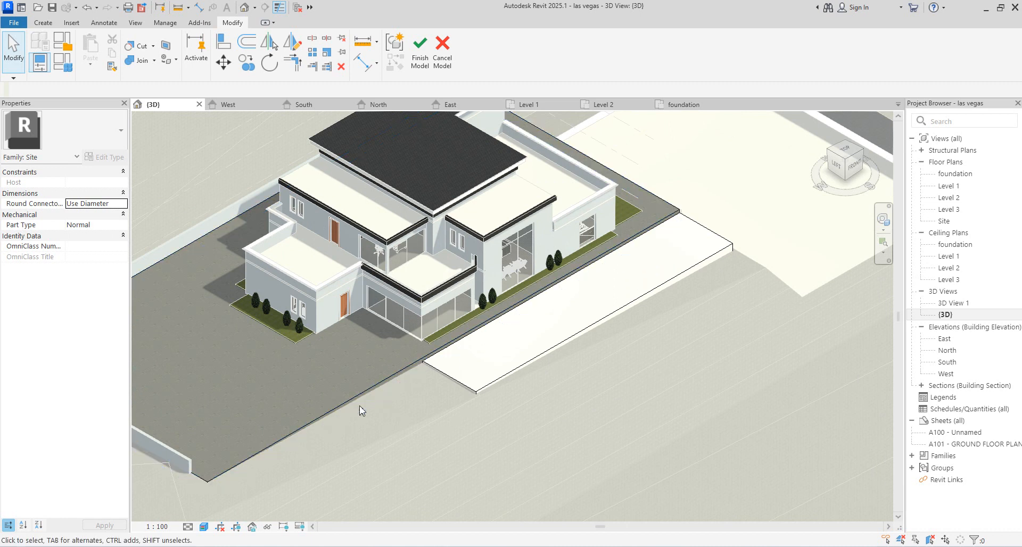
pyautogui.scroll(-1, 431, 370)
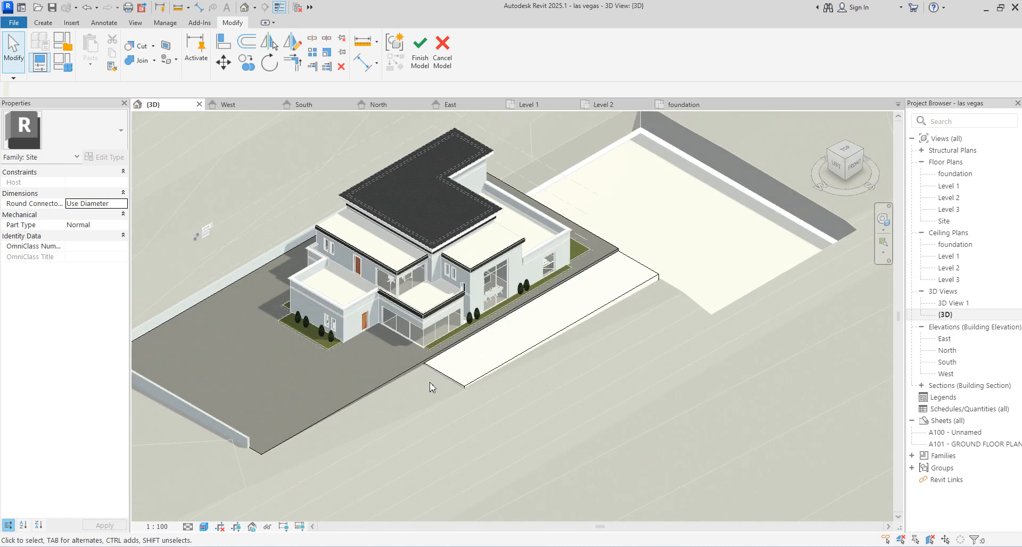
pyautogui.scroll(4, 569, 314)
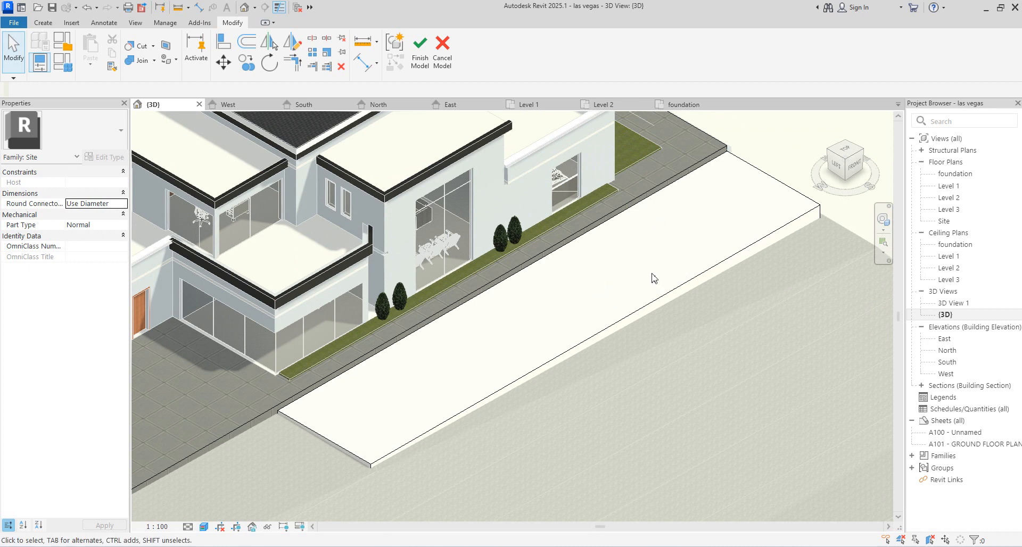
pyautogui.scroll(-3, 653, 280)
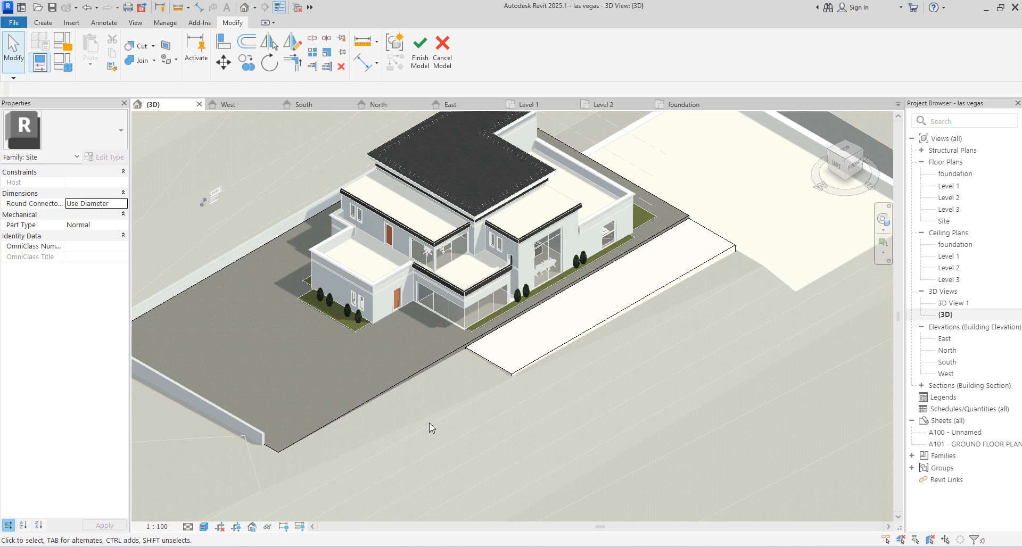
pyautogui.scroll(1, 271, 420)
pyautogui.scroll(-2, 524, 330)
pyautogui.scroll(-2, 573, 372)
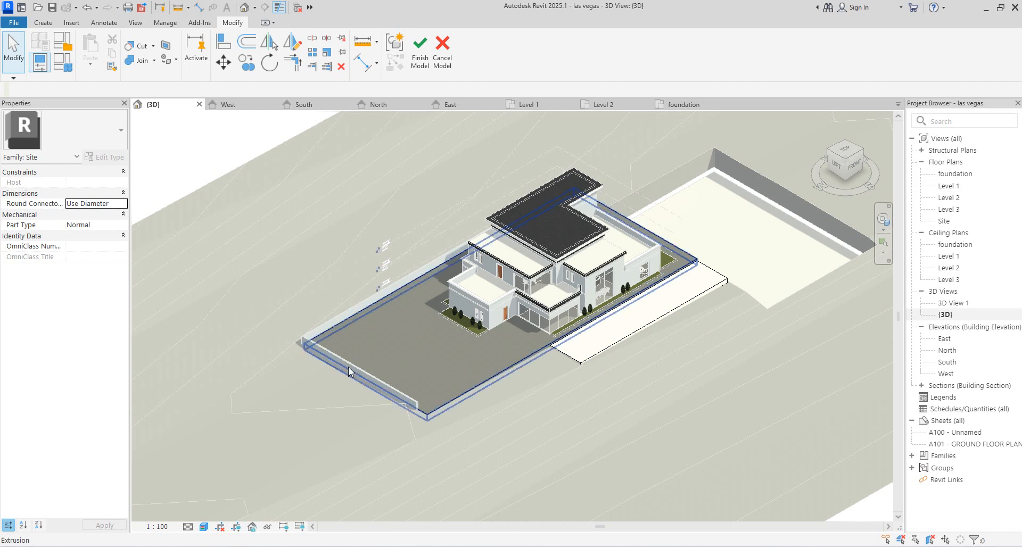
pyautogui.click(418, 57)
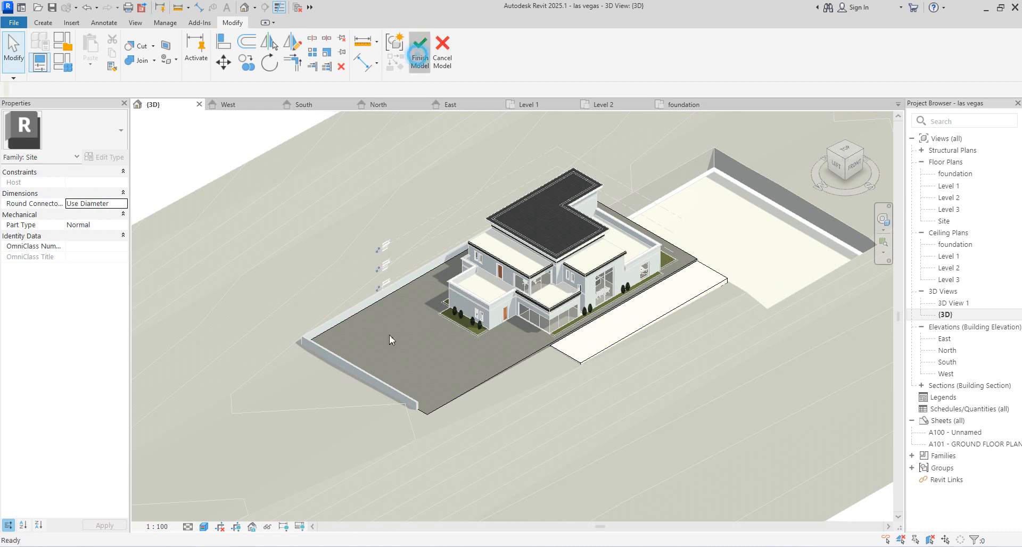
# Draw a Generic - 200mm wall along the south strip's outer edge in the foundation plan, from its southeast corner to the site's west edge
pyautogui.click(401, 390)
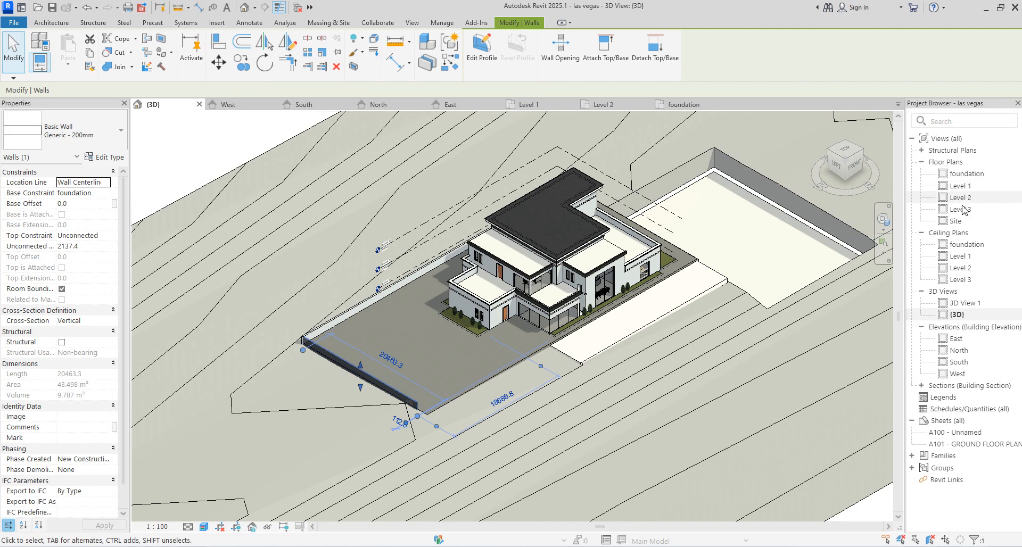
pyautogui.doubleClick(967, 174)
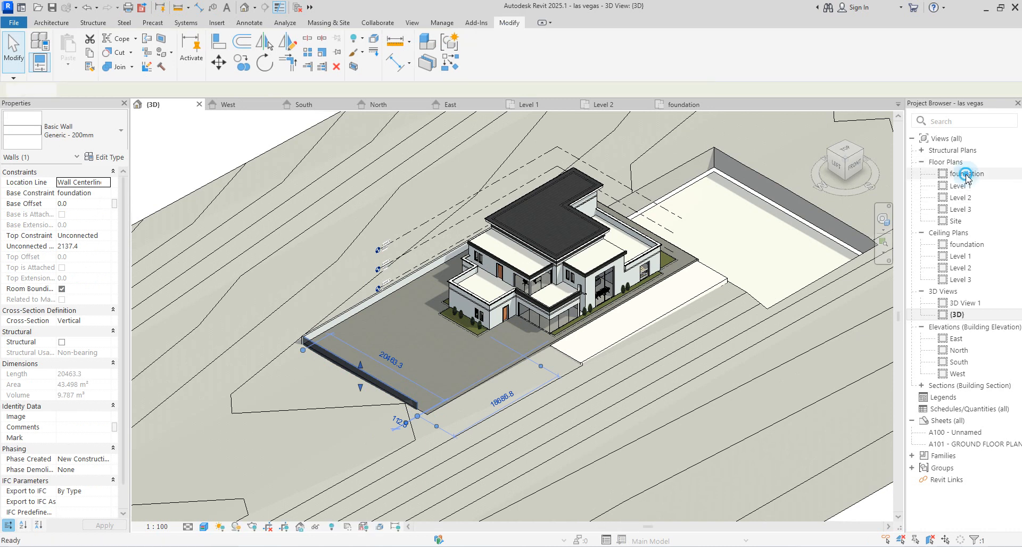
pyautogui.click(377, 288)
pyautogui.scroll(-2, 506, 314)
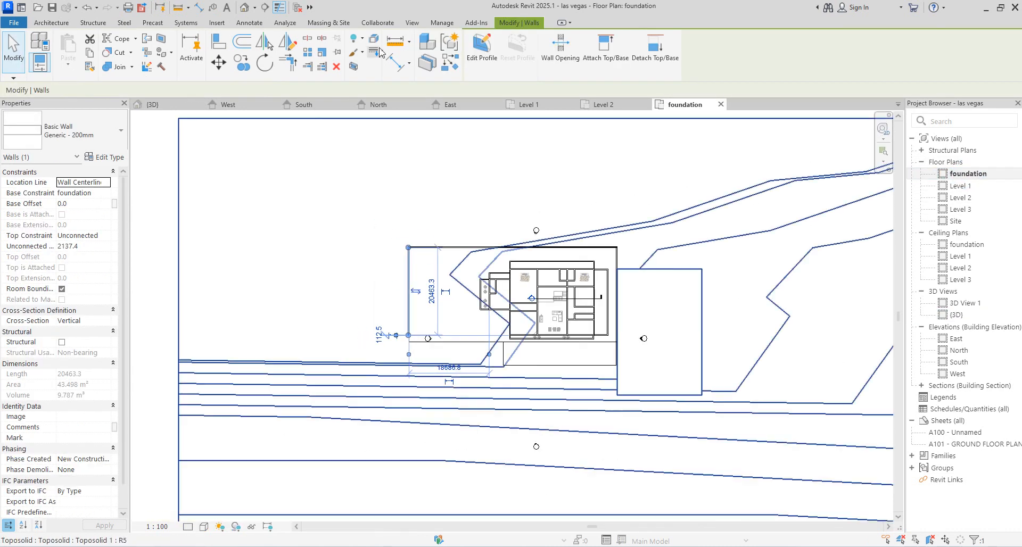
pyautogui.click(450, 64)
pyautogui.scroll(6, 620, 364)
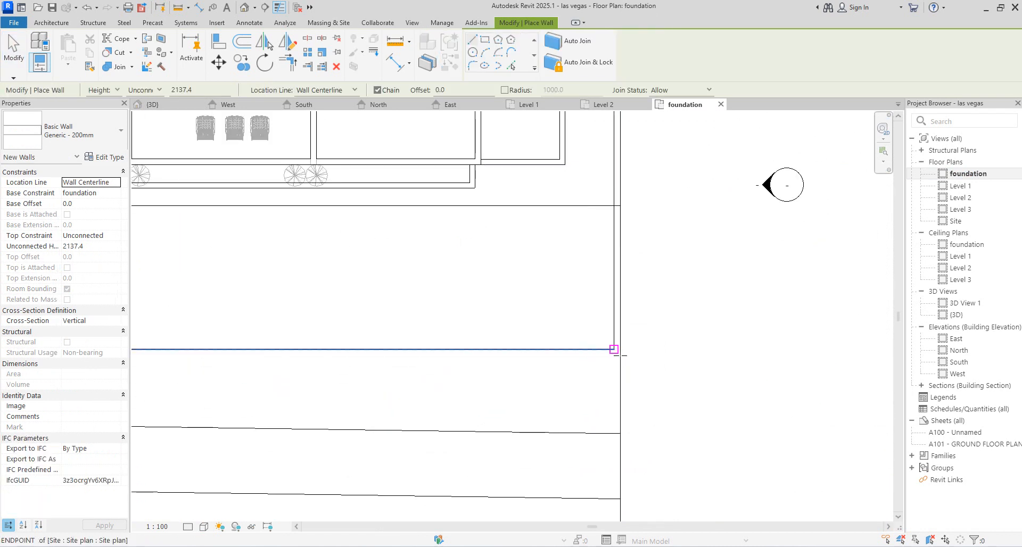
pyautogui.click(614, 350)
pyautogui.scroll(-5, 548, 356)
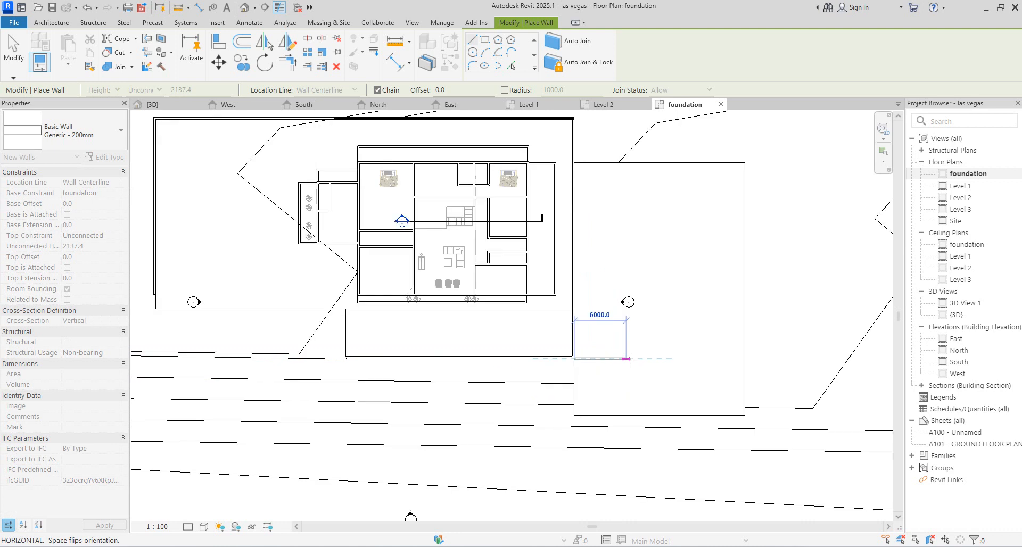
pyautogui.scroll(2, 422, 363)
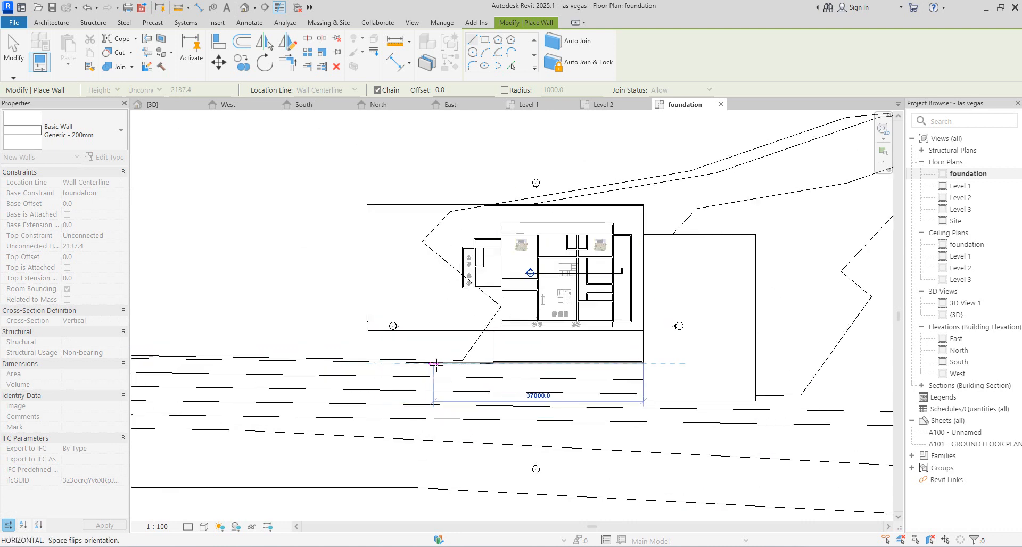
pyautogui.click(370, 363)
pyautogui.press('Escape')
pyautogui.press('Escape')
# Extend the west boundary wall's south end to the site slab's corner in the 3D view, giving a wall length of 22000
pyautogui.scroll(6, 684, 383)
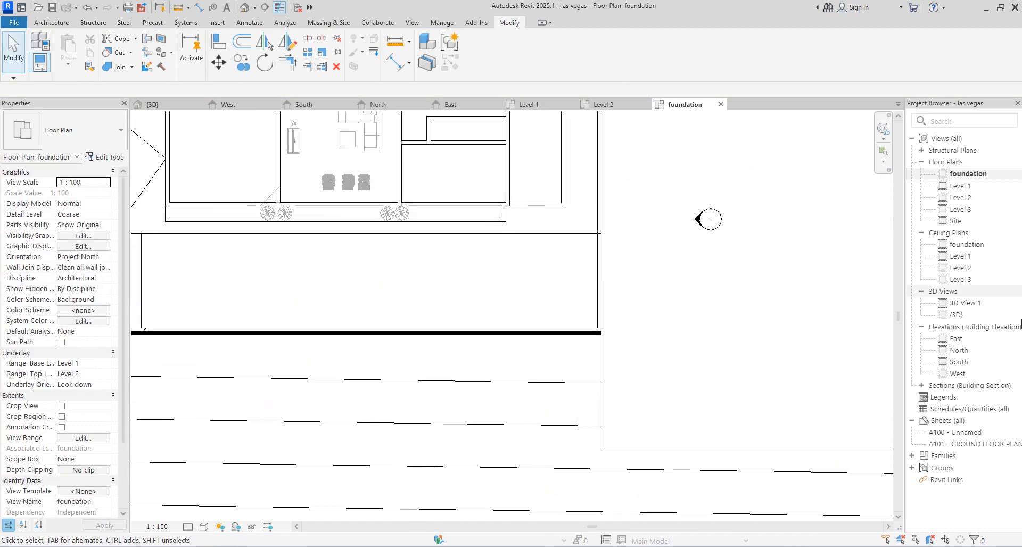
pyautogui.doubleClick(956, 315)
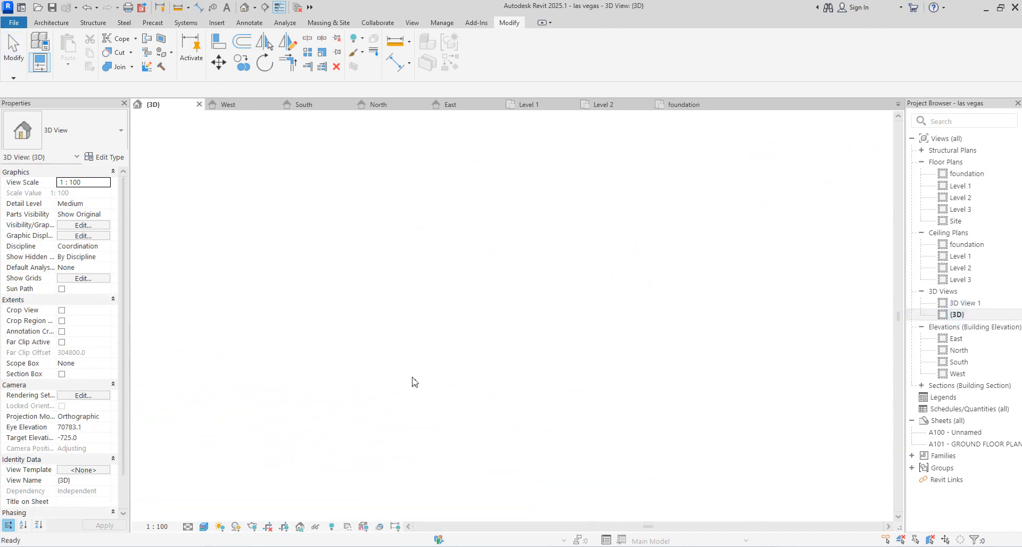
pyautogui.scroll(3, 551, 364)
pyautogui.scroll(-3, 479, 378)
pyautogui.scroll(4, 454, 387)
pyautogui.click(453, 388)
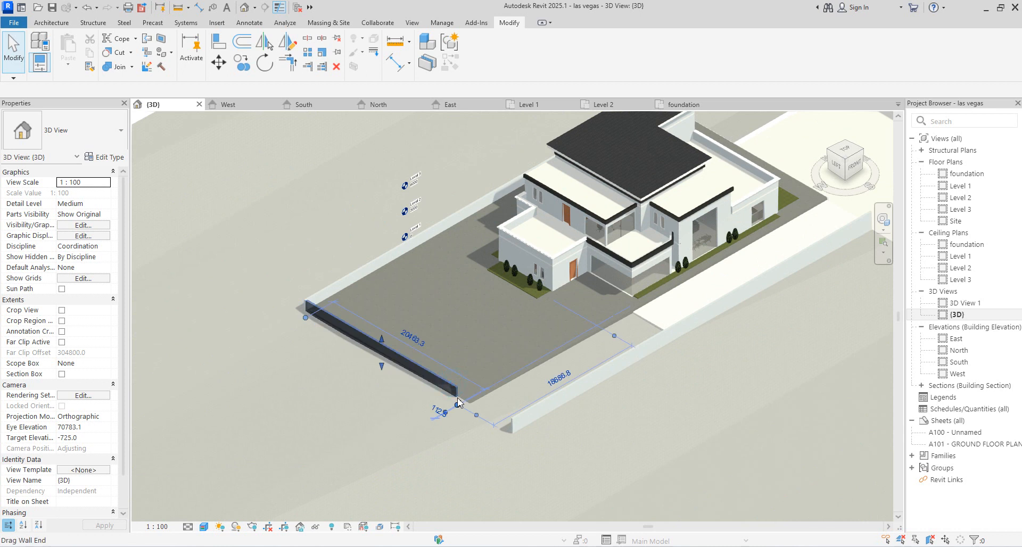
pyautogui.scroll(3, 458, 397)
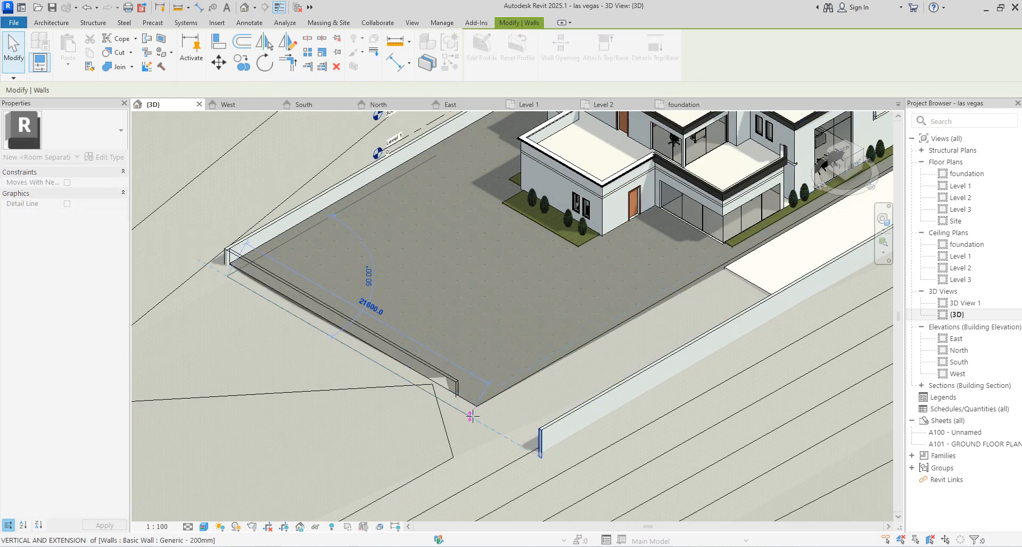
pyautogui.moveTo(472, 416); pyautogui.dragTo(473, 419)
pyautogui.click(383, 434)
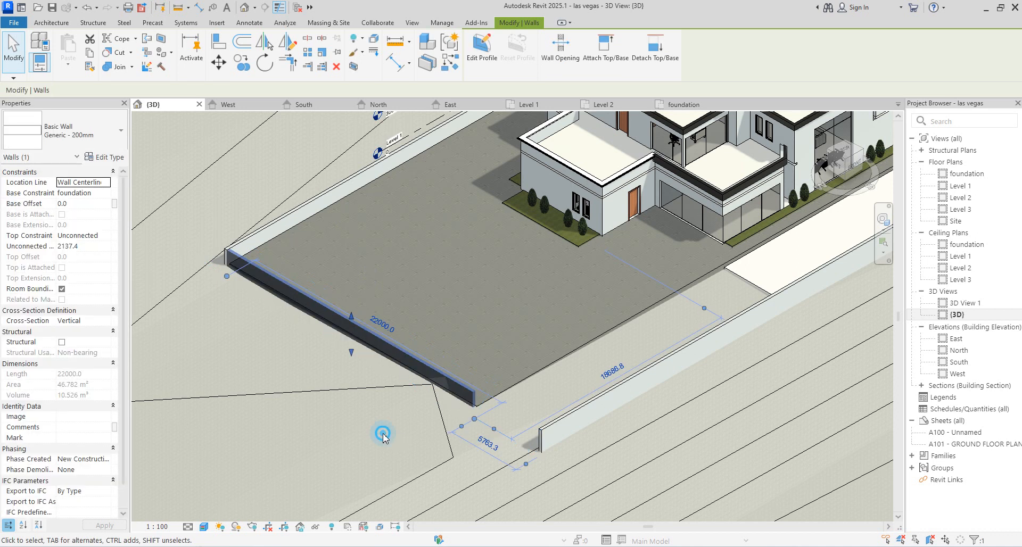
# Shorten the south boundary wall to about 41000 by pulling in its west end in 3D, and clear the selection
pyautogui.scroll(-3, 522, 412)
pyautogui.scroll(4, 645, 321)
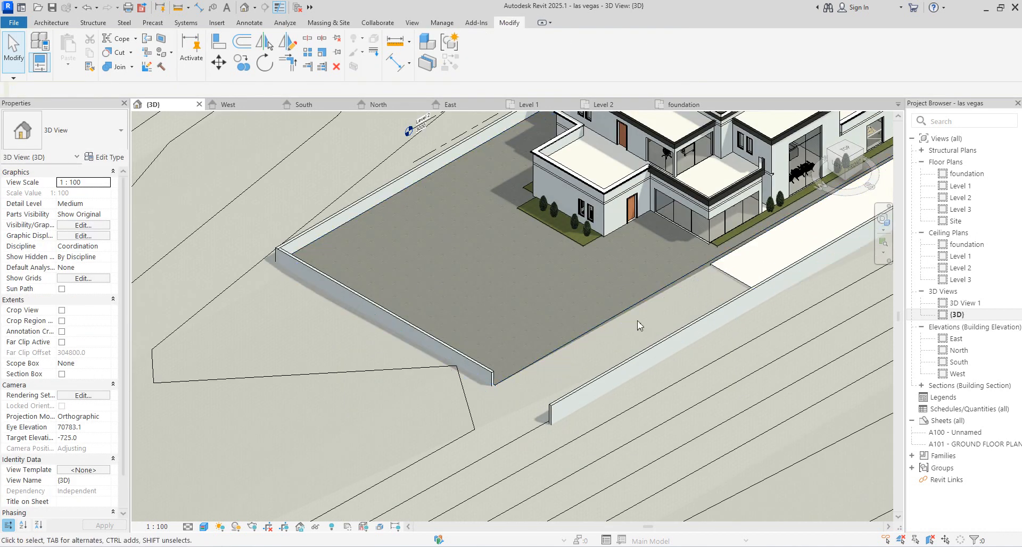
pyautogui.scroll(-5, 526, 389)
pyautogui.scroll(3, 548, 393)
pyautogui.click(553, 380)
pyautogui.scroll(2, 550, 419)
pyautogui.moveTo(554, 379); pyautogui.dragTo(581, 380)
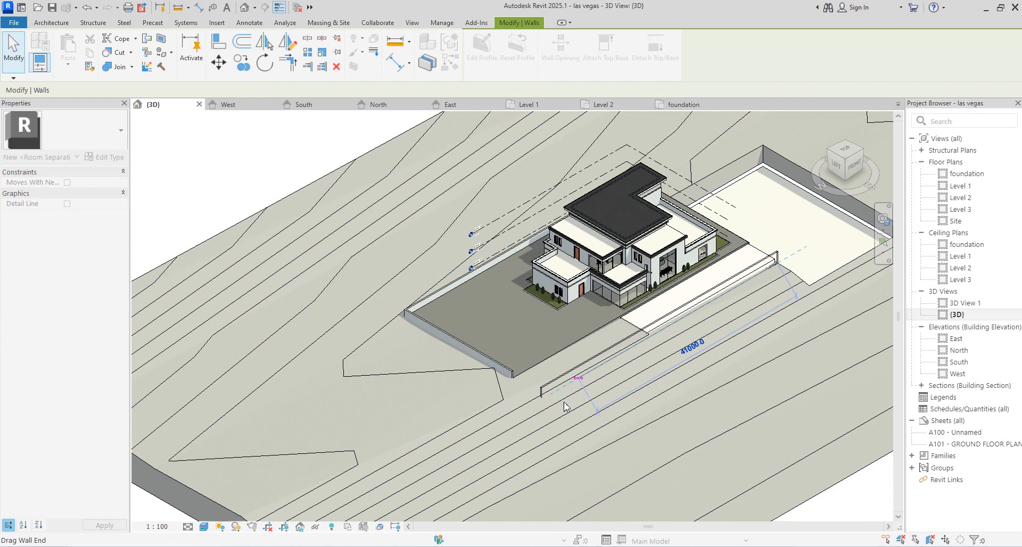
pyautogui.click(620, 430)
pyautogui.scroll(-3, 627, 421)
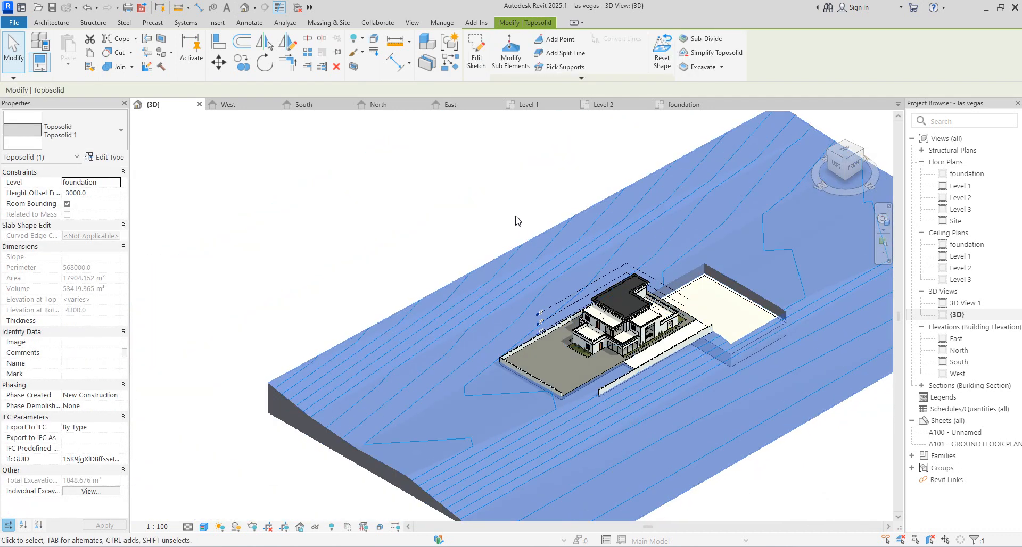
pyautogui.click(515, 212)
# Inspect the opening between the west and south boundary walls in 3D, and open the foundation floor plan at the site's southwest corner
pyautogui.scroll(6, 682, 384)
pyautogui.scroll(2, 538, 379)
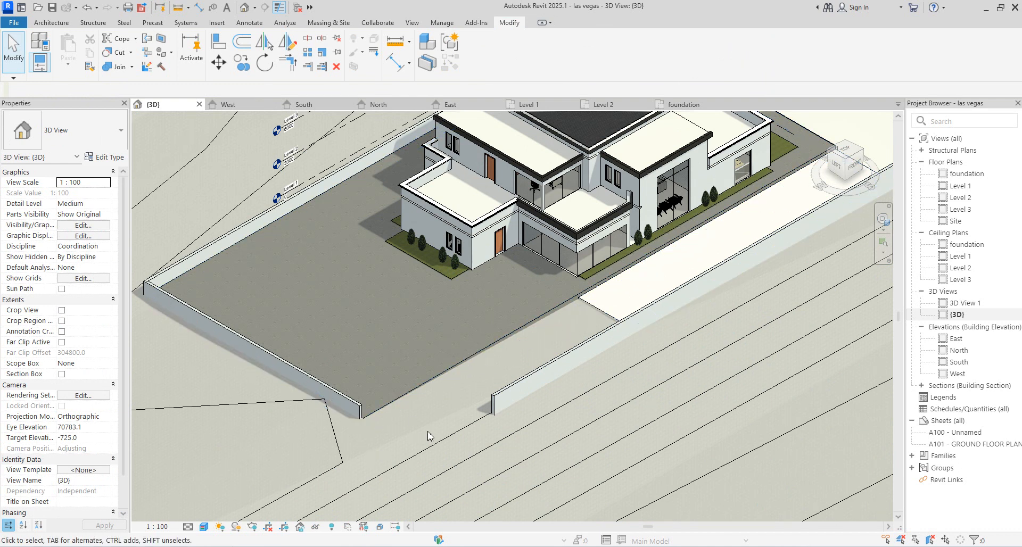
pyautogui.scroll(-4, 441, 428)
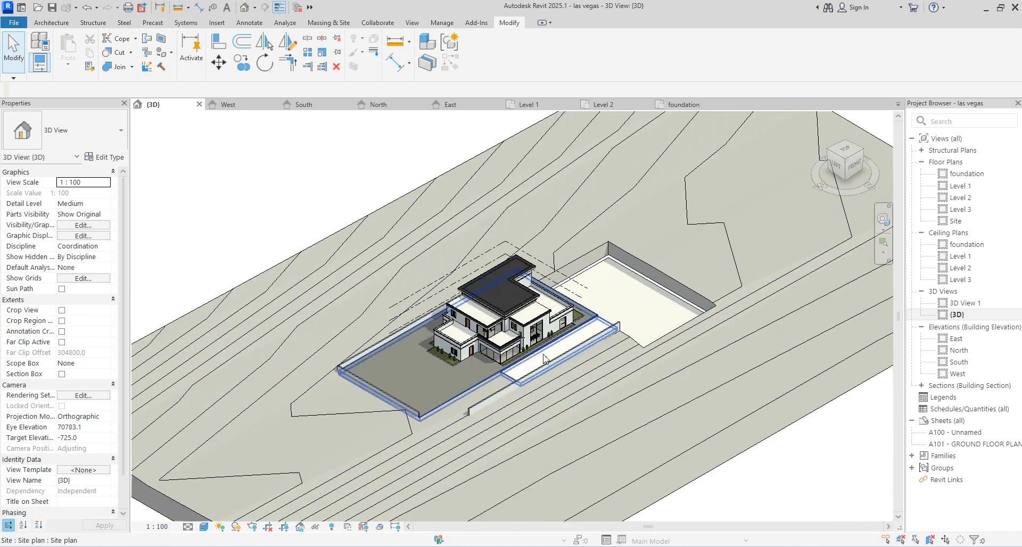
pyautogui.scroll(5, 459, 390)
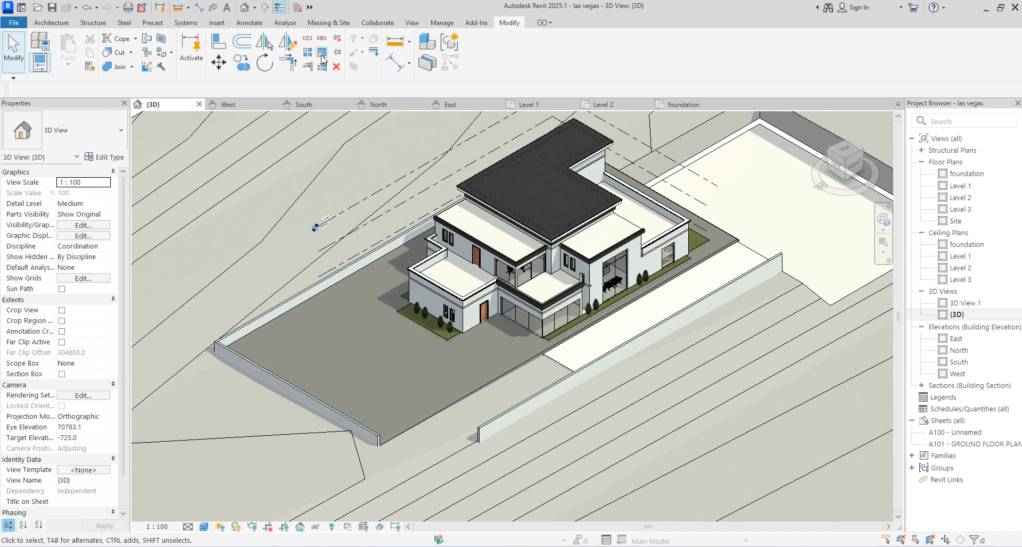
pyautogui.click(966, 176)
pyautogui.doubleClick(967, 175)
pyautogui.scroll(-5, 675, 319)
pyautogui.scroll(3, 673, 319)
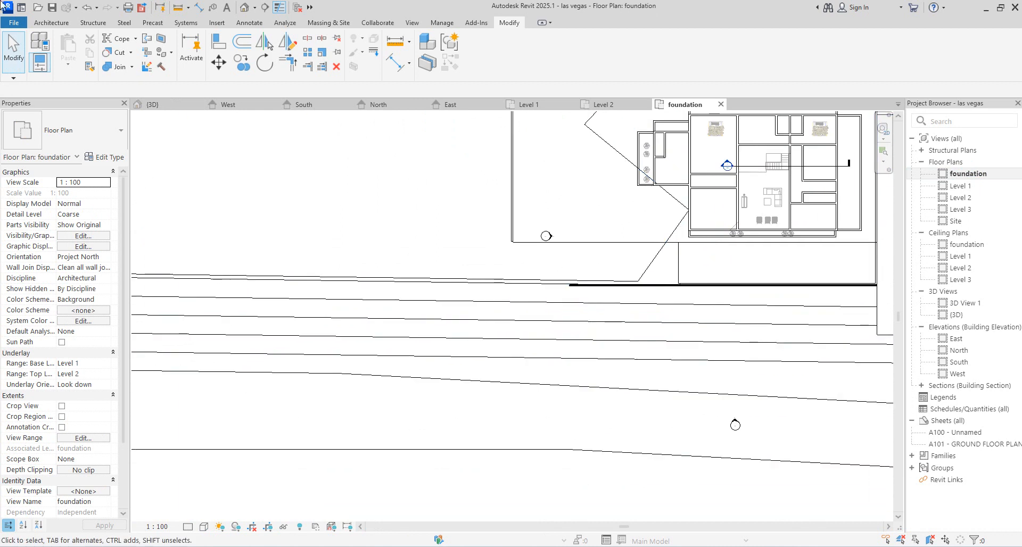
# Start an in-place component model in the Air Terminals category and accept its name
pyautogui.click(51, 23)
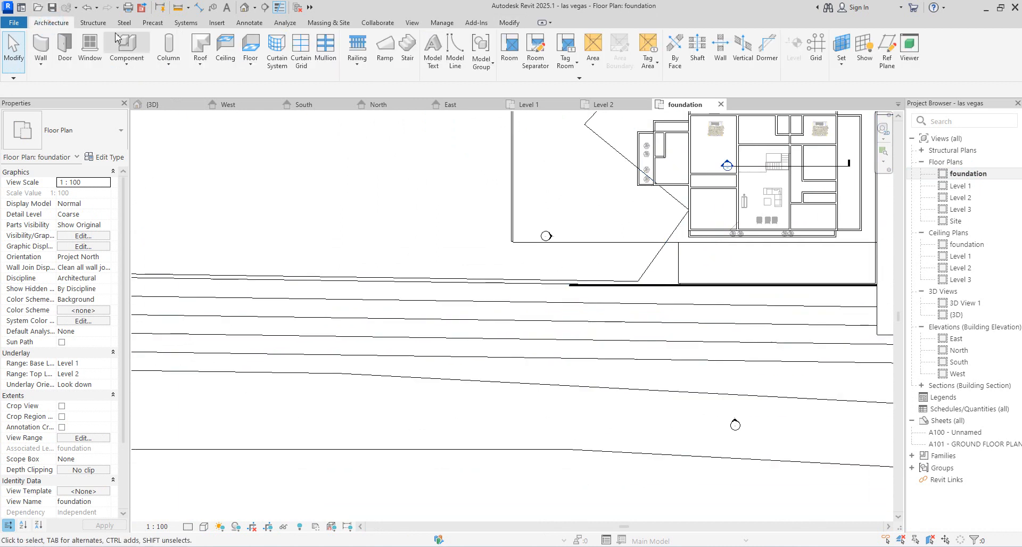
pyautogui.click(128, 47)
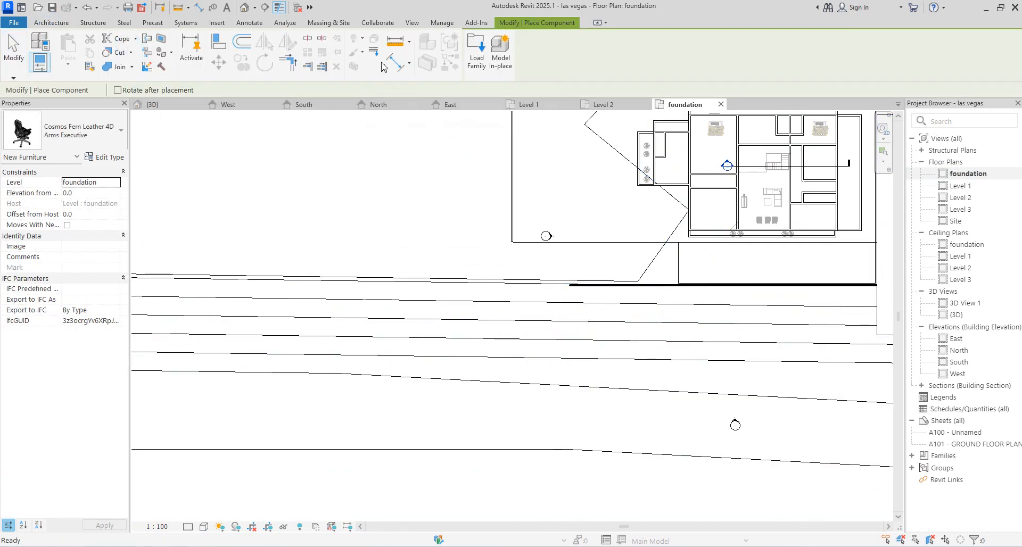
pyautogui.click(500, 50)
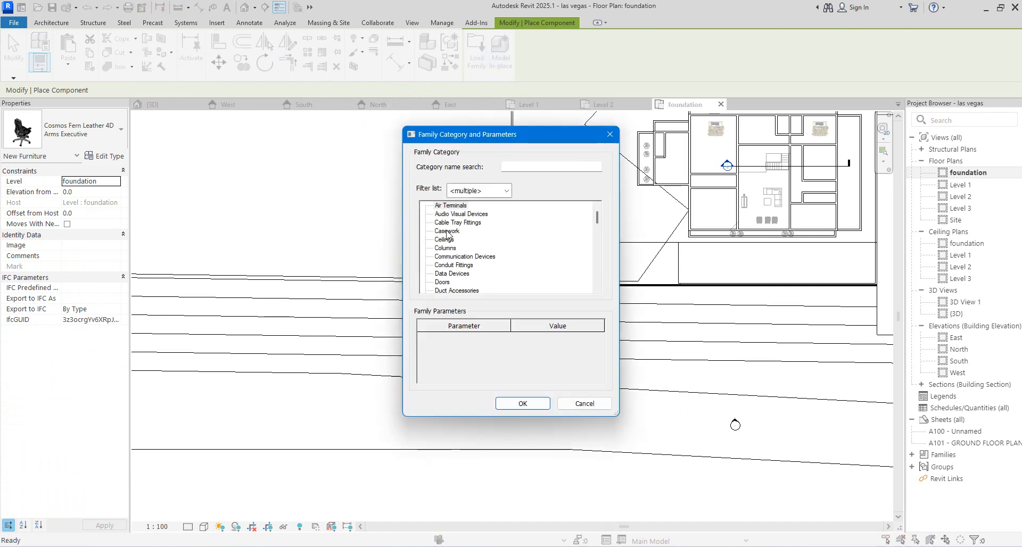
pyautogui.click(524, 403)
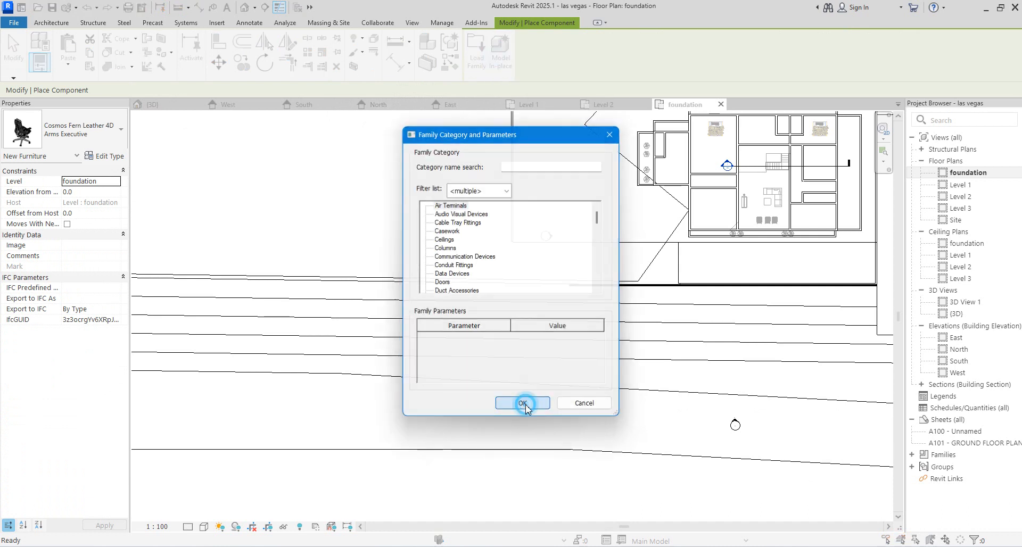
pyautogui.click(536, 300)
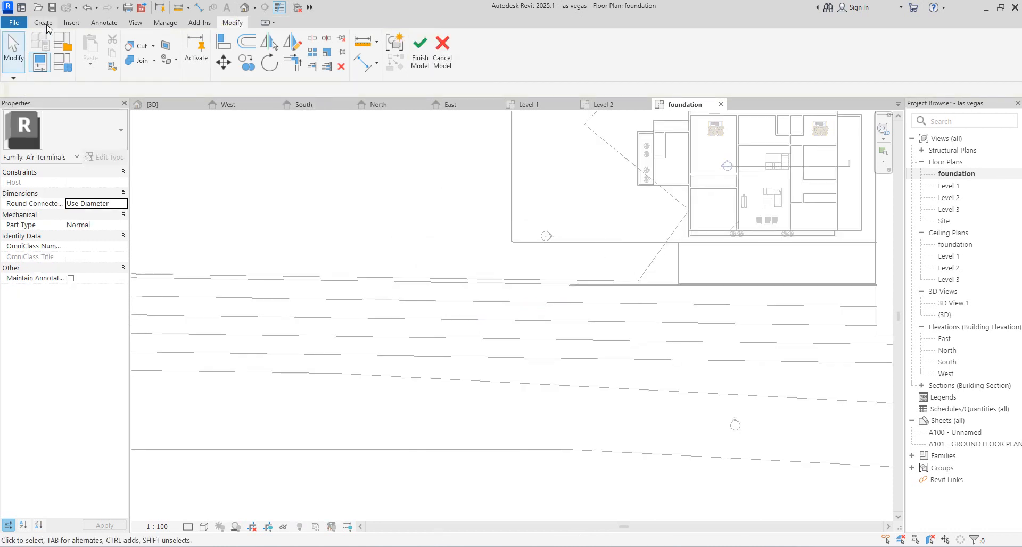
# Sketch a narrow extrusion rectangle about 4407 long and 200 wide, running north from the slab's south edge near its west end
pyautogui.click(43, 23)
pyautogui.click(91, 47)
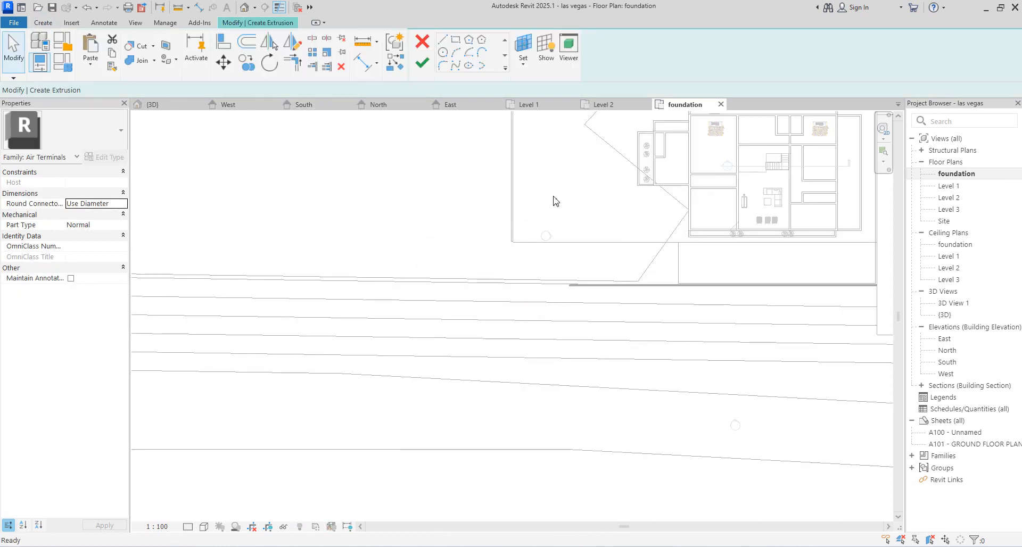
pyautogui.scroll(2, 655, 266)
pyautogui.scroll(1, 648, 244)
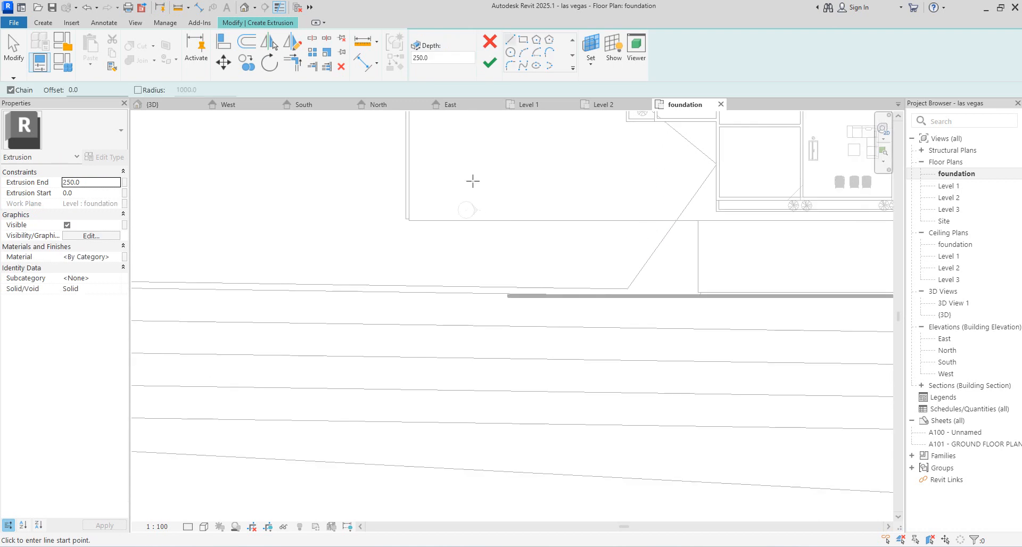
pyautogui.click(483, 220)
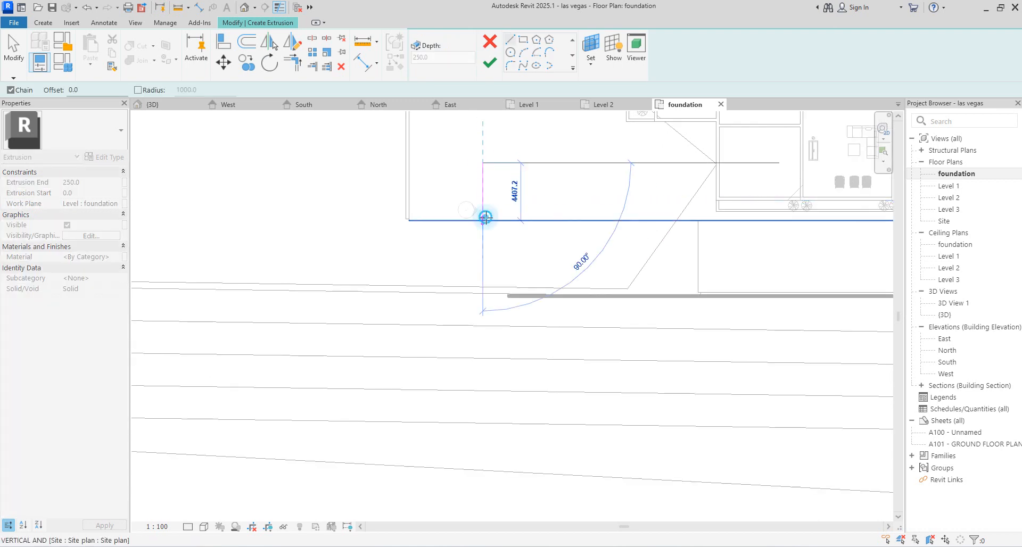
pyautogui.rightClick(501, 197)
pyautogui.click(529, 203)
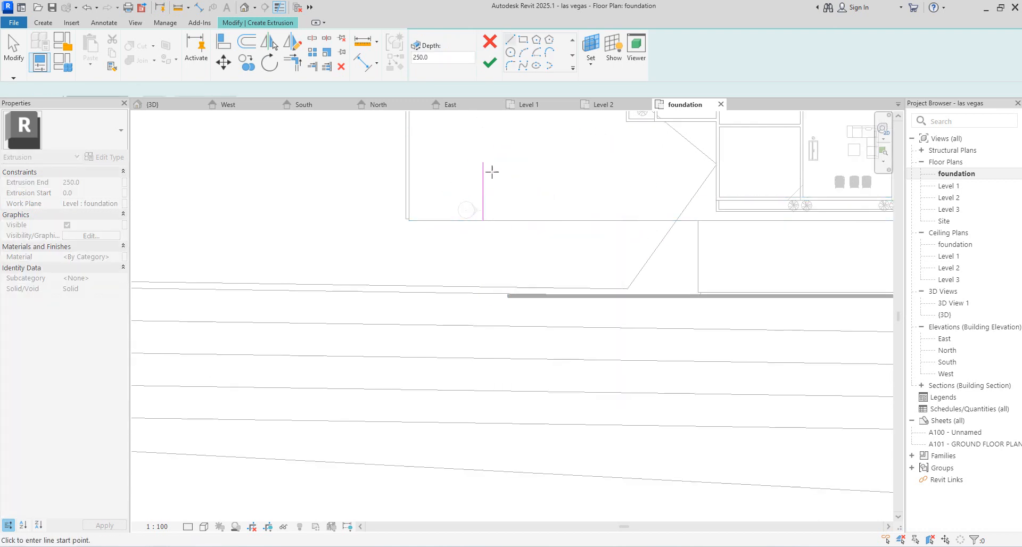
pyautogui.click(482, 162)
pyautogui.scroll(3, 482, 162)
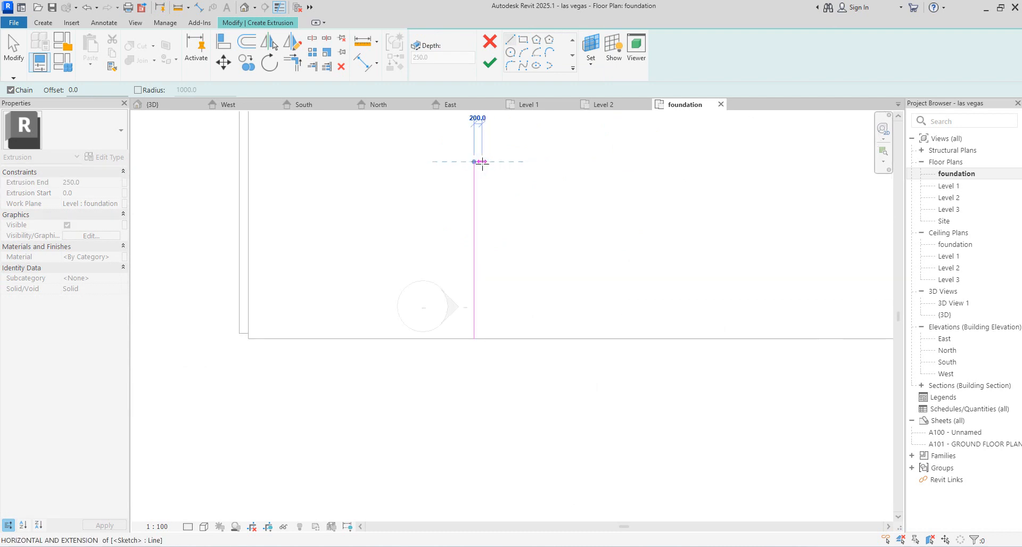
pyautogui.click(474, 338)
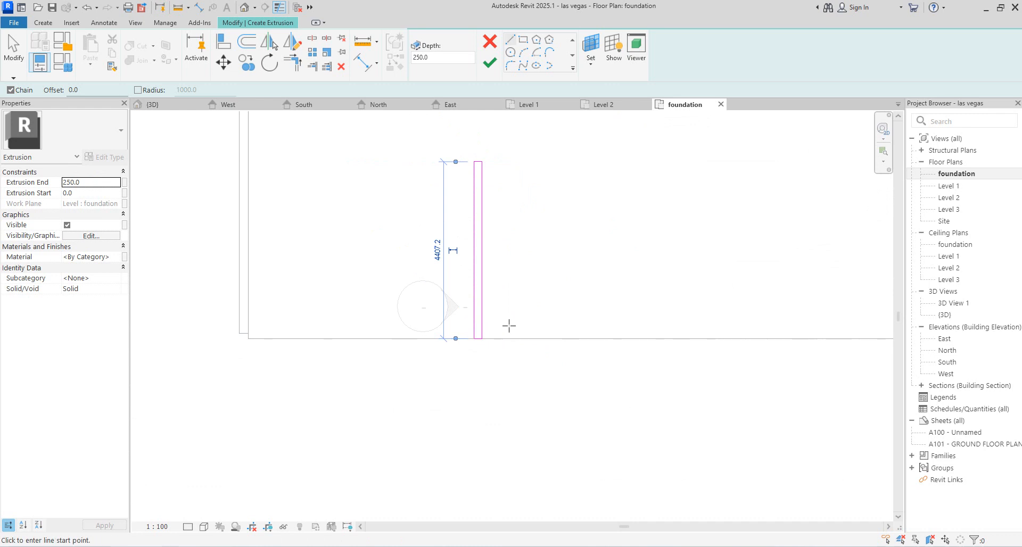
pyautogui.scroll(1, 489, 282)
pyautogui.press('Escape')
# Set the sketched rectangle's width to 40 and finish the extrusion sketch
pyautogui.click(471, 276)
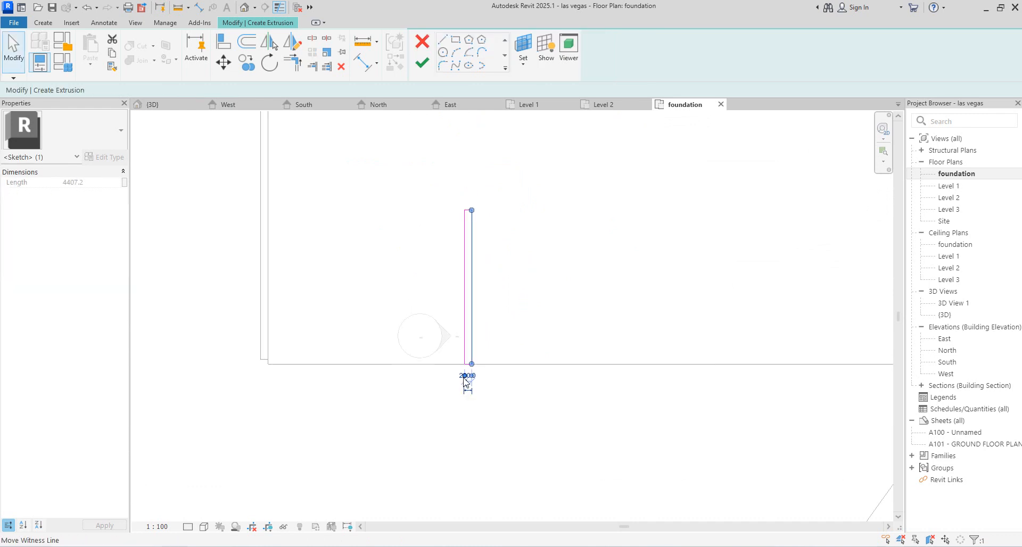
pyautogui.scroll(3, 471, 379)
pyautogui.click(474, 373)
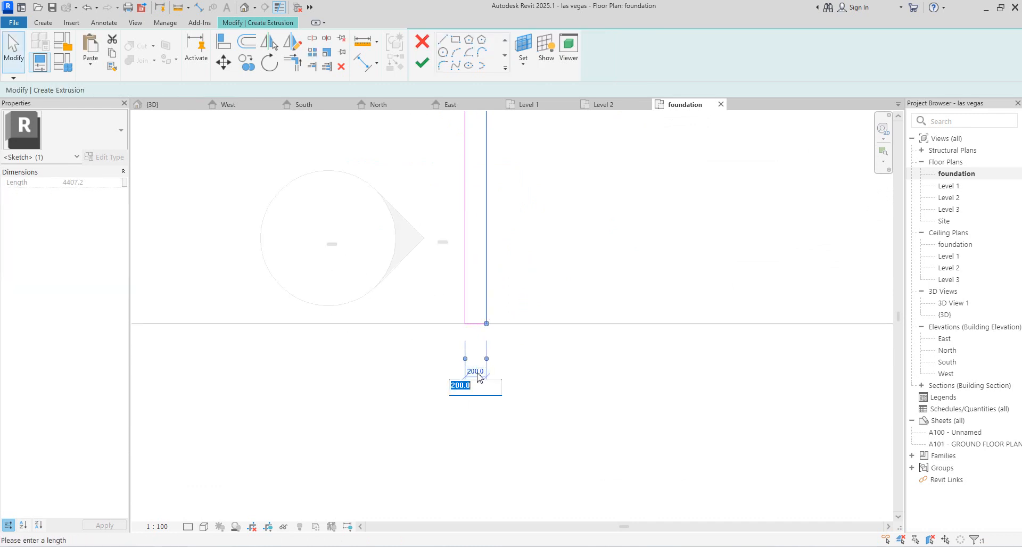
pyautogui.write('40')
pyautogui.press('Return')
pyautogui.scroll(-3, 563, 403)
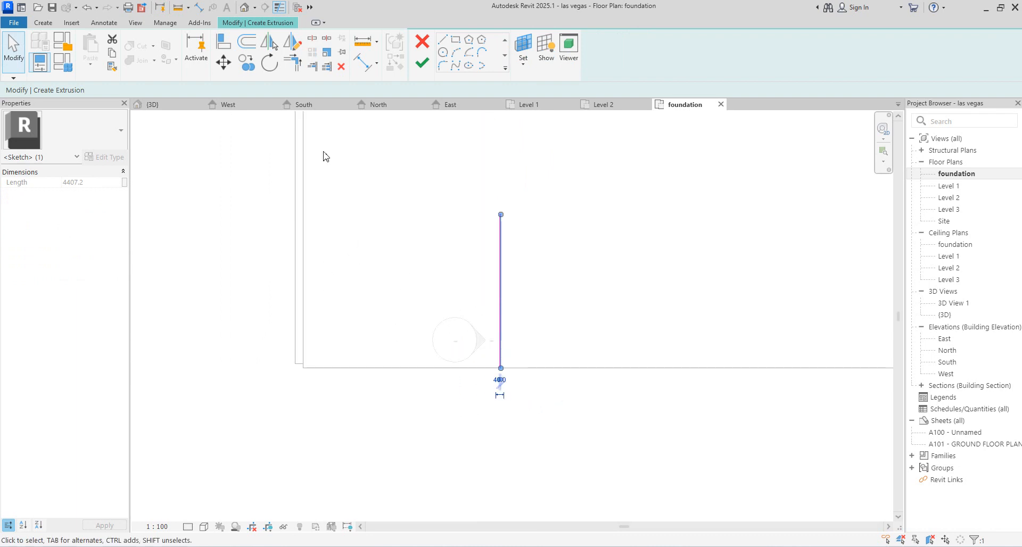
pyautogui.click(422, 64)
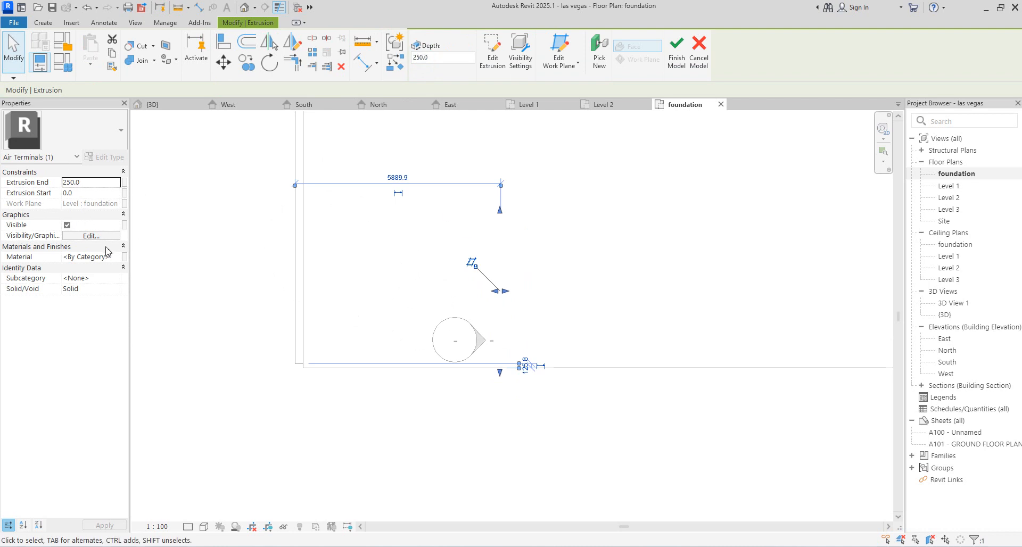
# Assign the Aluminium(8) material to the thin panel extrusion
pyautogui.click(120, 259)
pyautogui.click(122, 257)
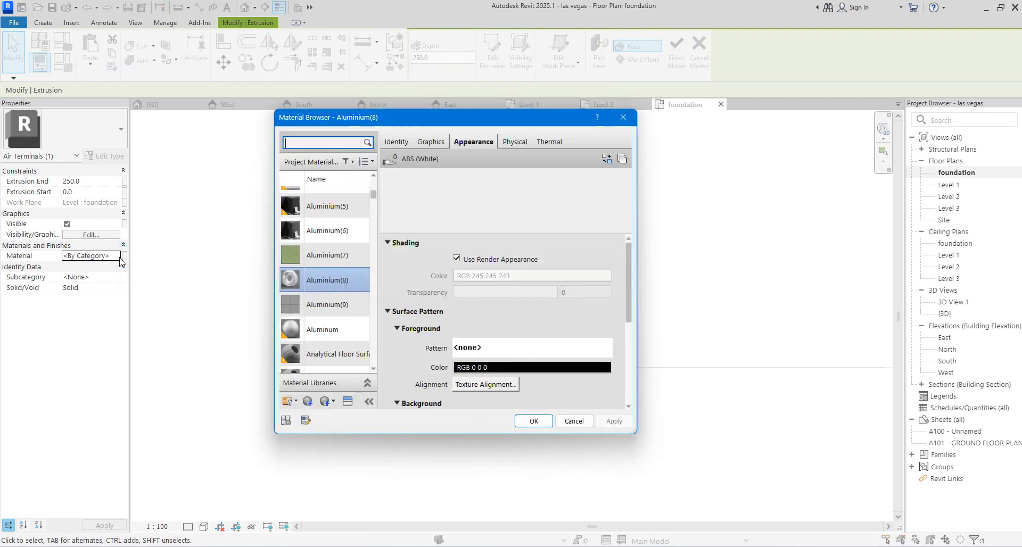
pyautogui.click(339, 282)
pyautogui.click(533, 421)
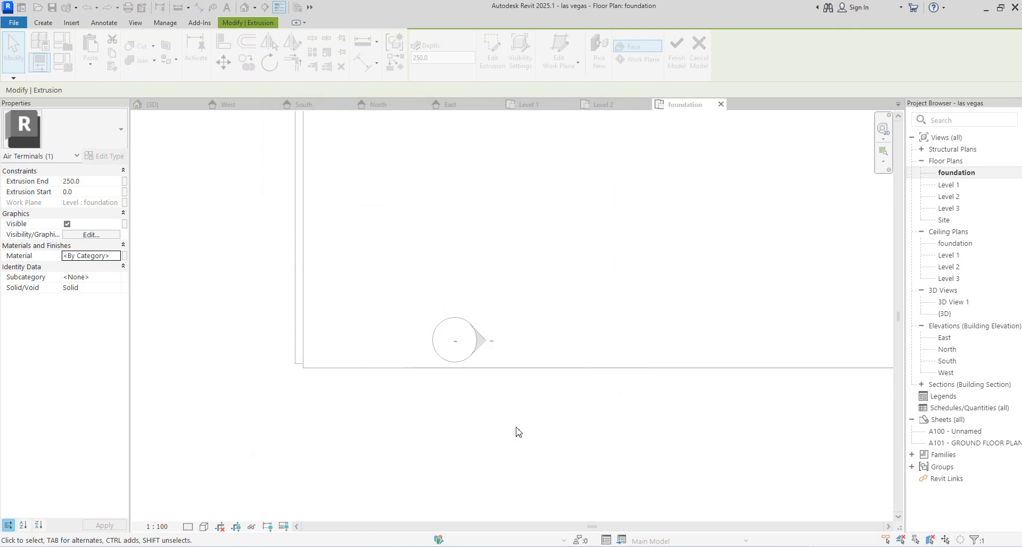
# Set the thin panel's extrusion end to 980 and check the panel in the {3D} view
pyautogui.click(97, 184)
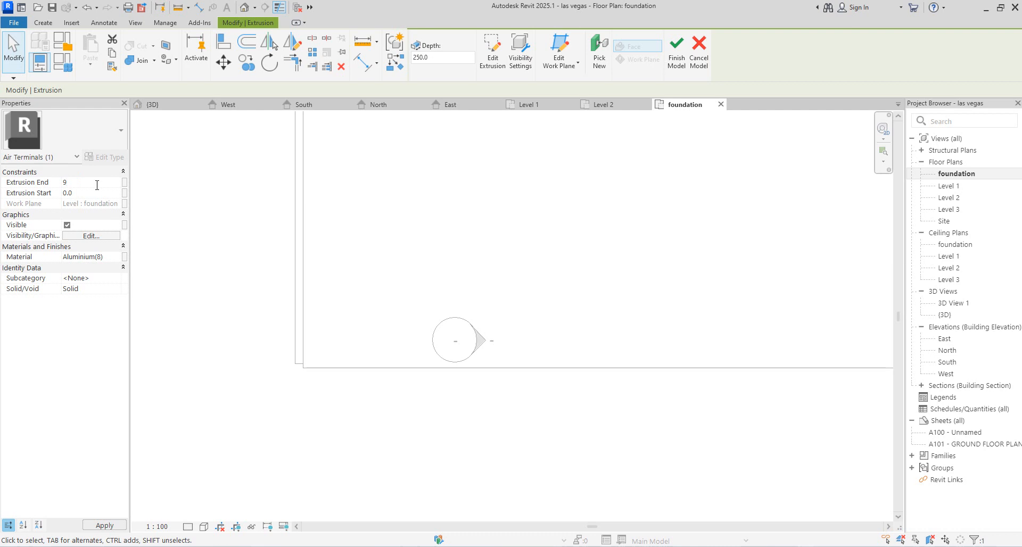
pyautogui.press('Return')
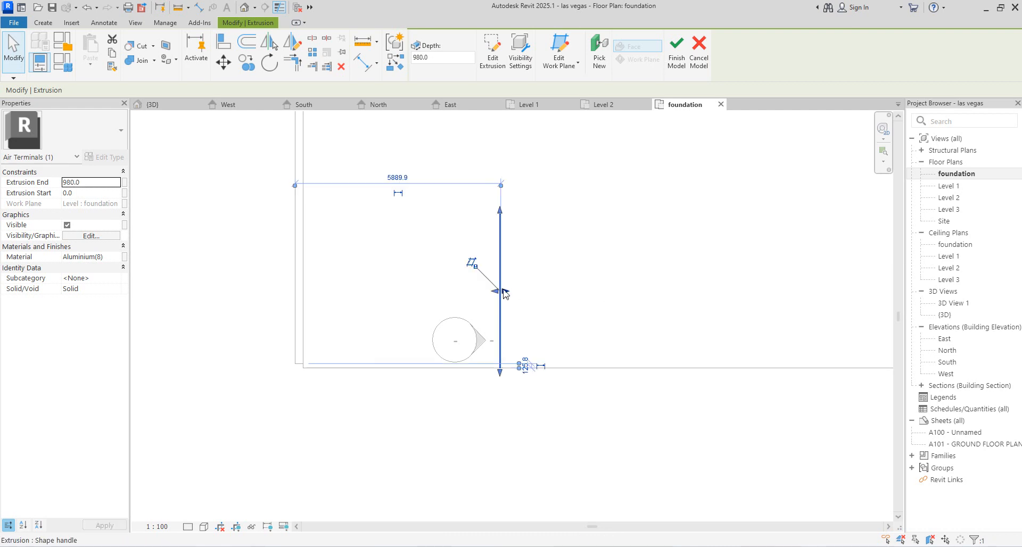
pyautogui.doubleClick(946, 314)
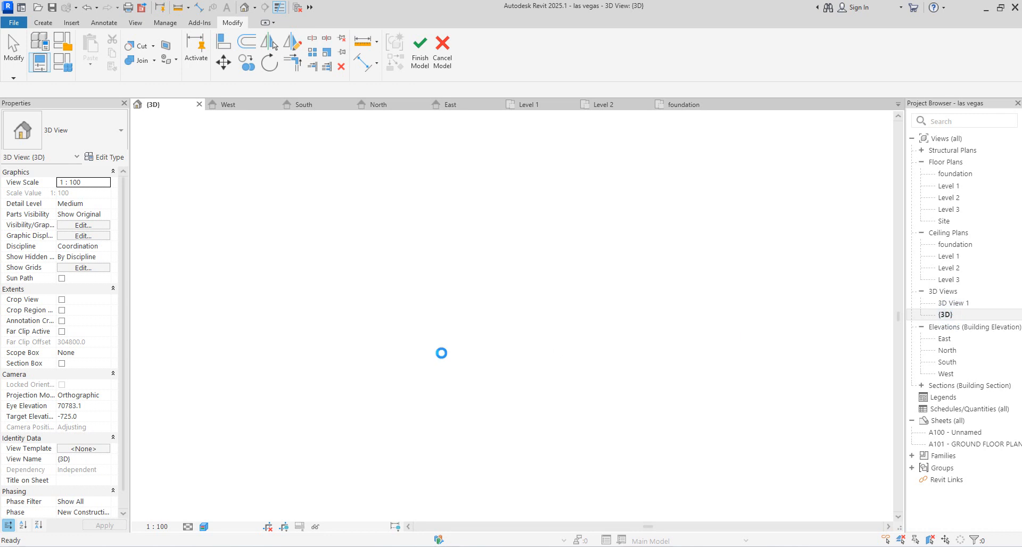
pyautogui.scroll(8, 400, 424)
pyautogui.scroll(2, 434, 404)
pyautogui.scroll(-2, 412, 426)
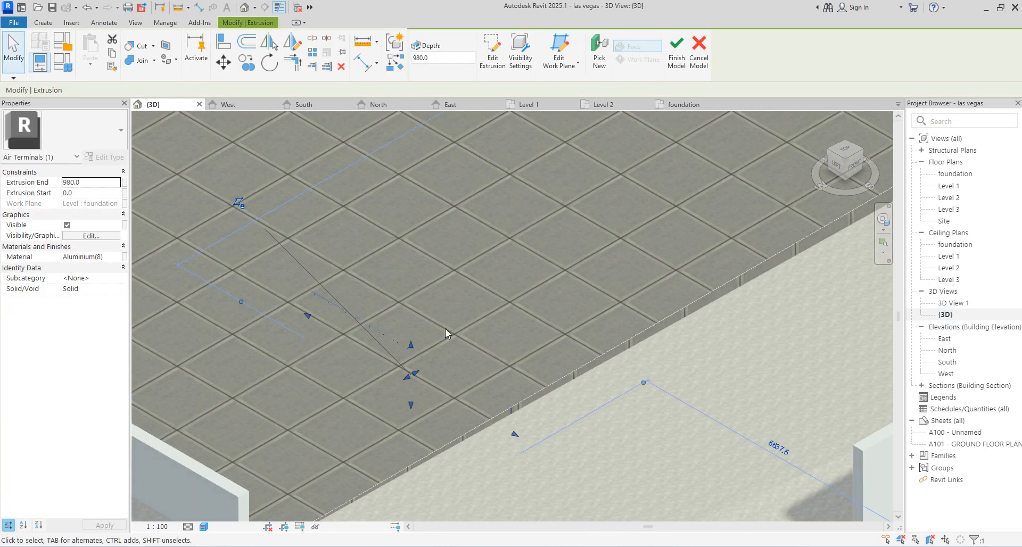
# Stretch the thin panel's top upward in the 3D view, and set its extrusion end to 1000
pyautogui.moveTo(412, 345); pyautogui.dragTo(412, 328)
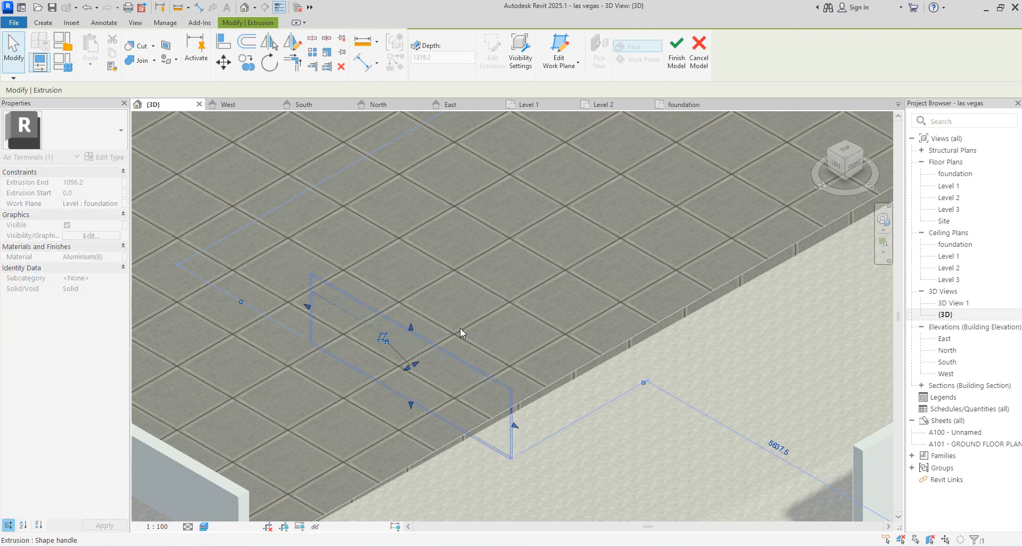
pyautogui.click(484, 328)
pyautogui.scroll(3, 439, 345)
pyautogui.click(429, 354)
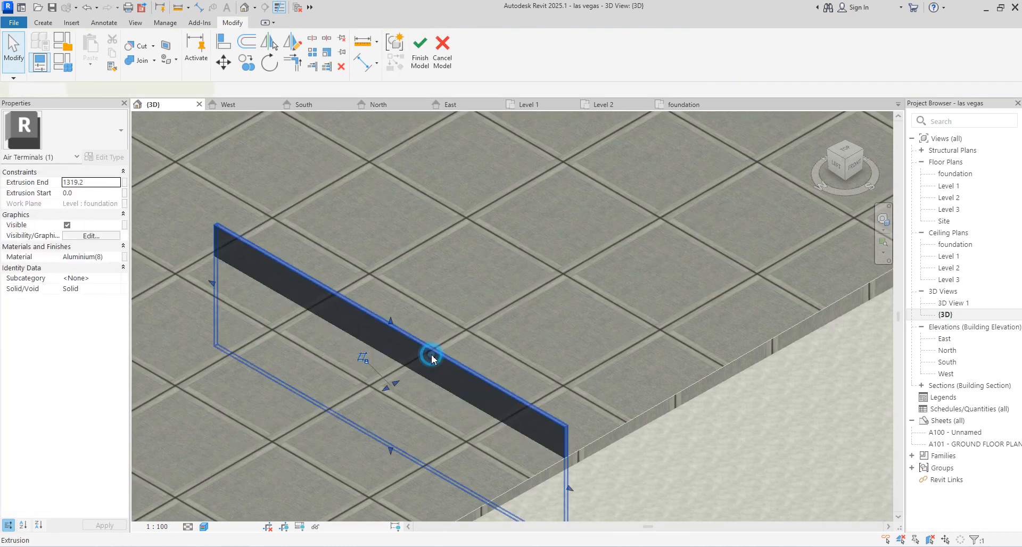
pyautogui.click(89, 182)
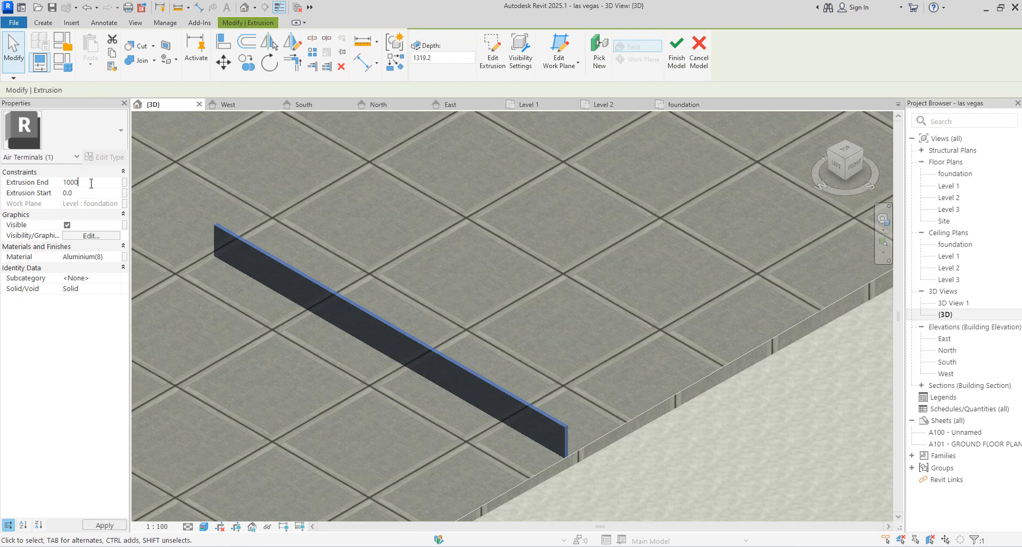
pyautogui.click(481, 307)
pyautogui.click(462, 394)
pyautogui.scroll(-3, 461, 385)
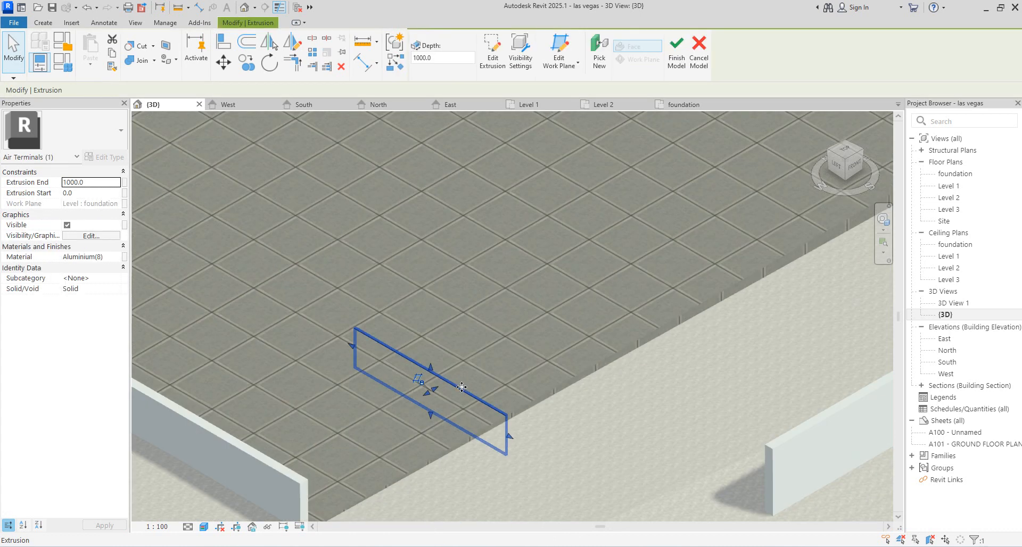
# In the foundation plan, copy the panel eastward three times at 3000 spacing and finish the in-place model
pyautogui.doubleClick(955, 175)
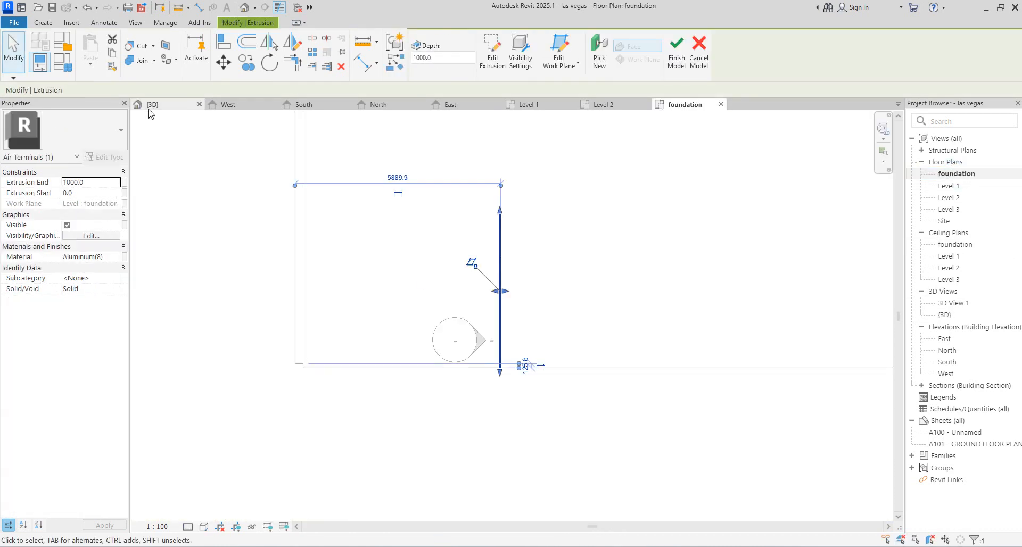
pyautogui.click(248, 72)
pyautogui.click(500, 213)
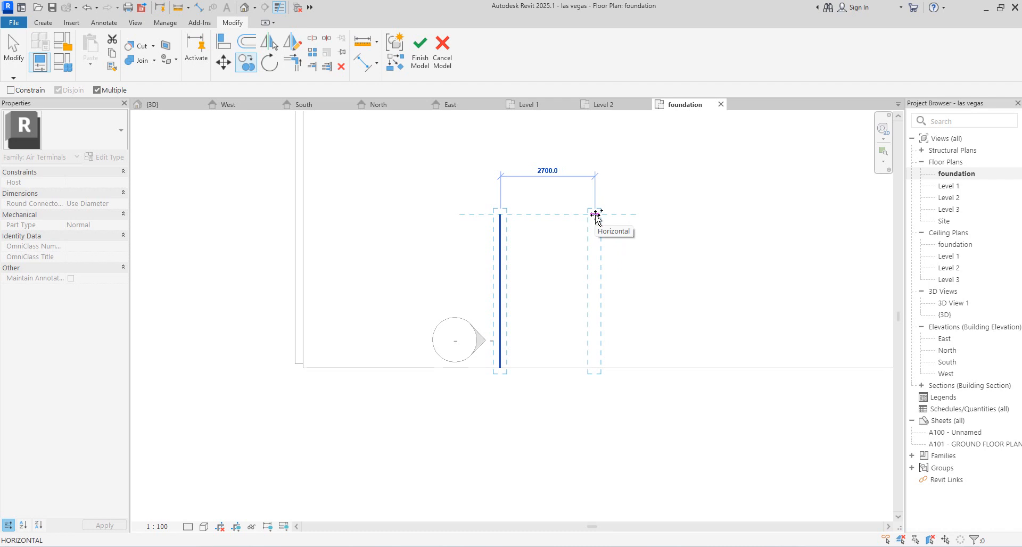
pyautogui.write('3000')
pyautogui.press('Return')
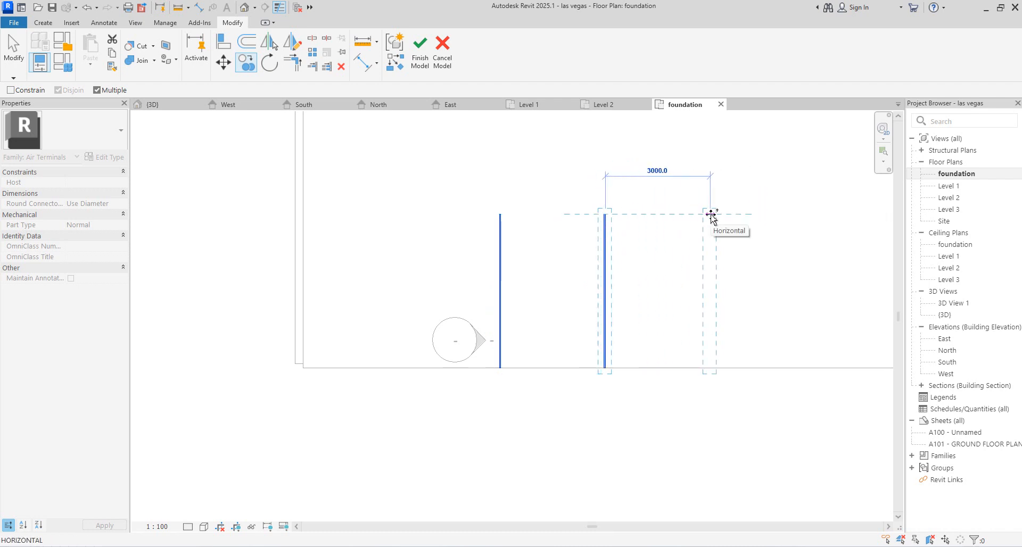
pyautogui.click(712, 214)
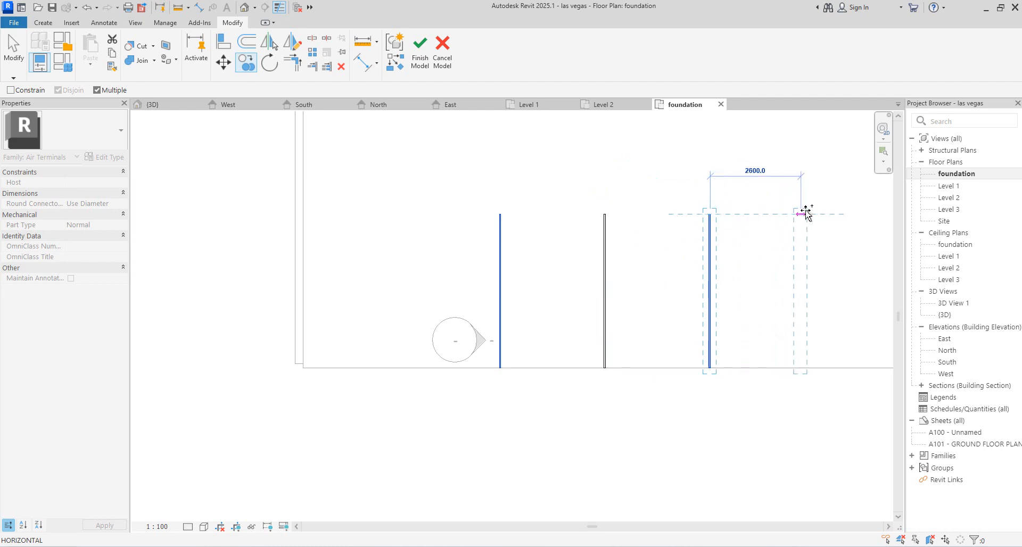
pyautogui.scroll(-3, 607, 260)
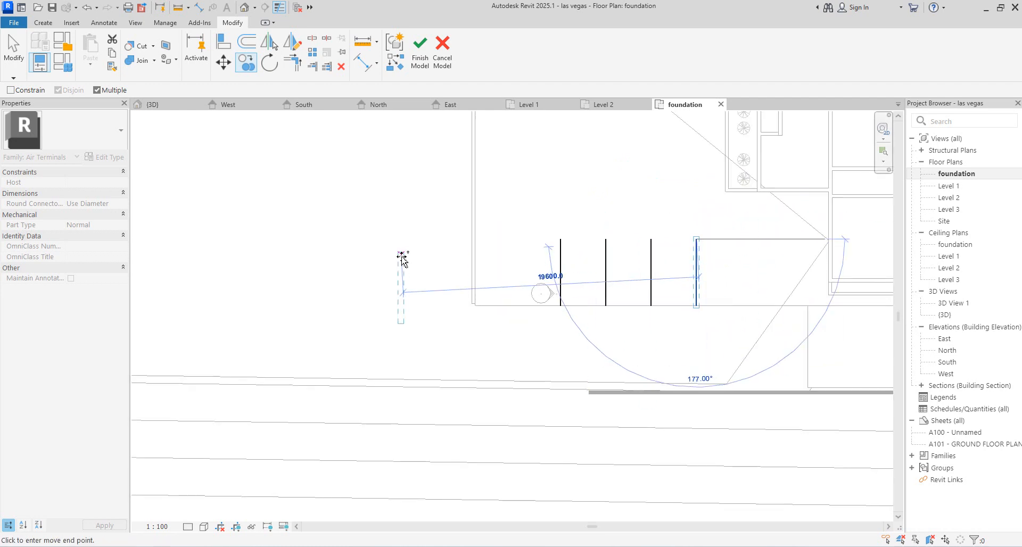
pyautogui.press('Escape')
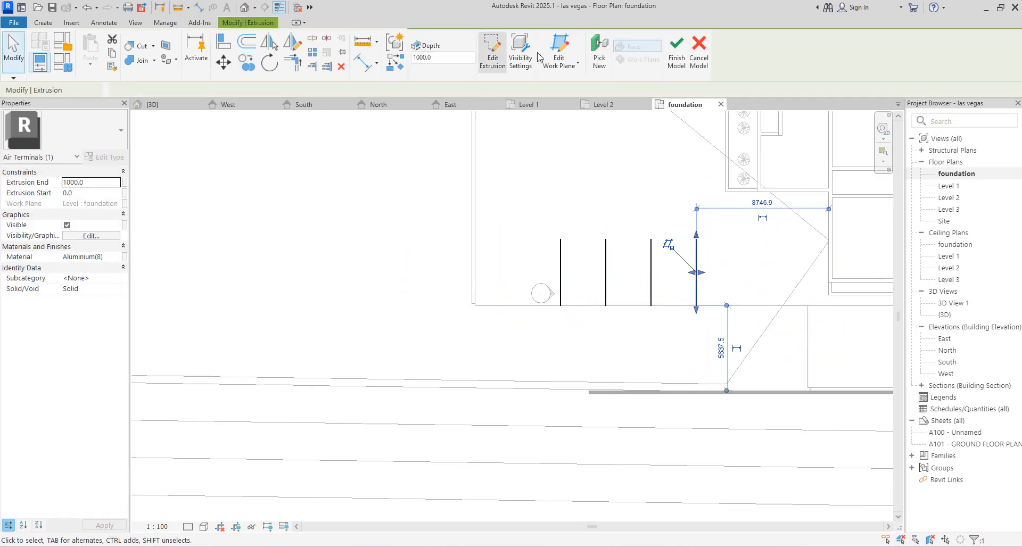
pyautogui.click(677, 50)
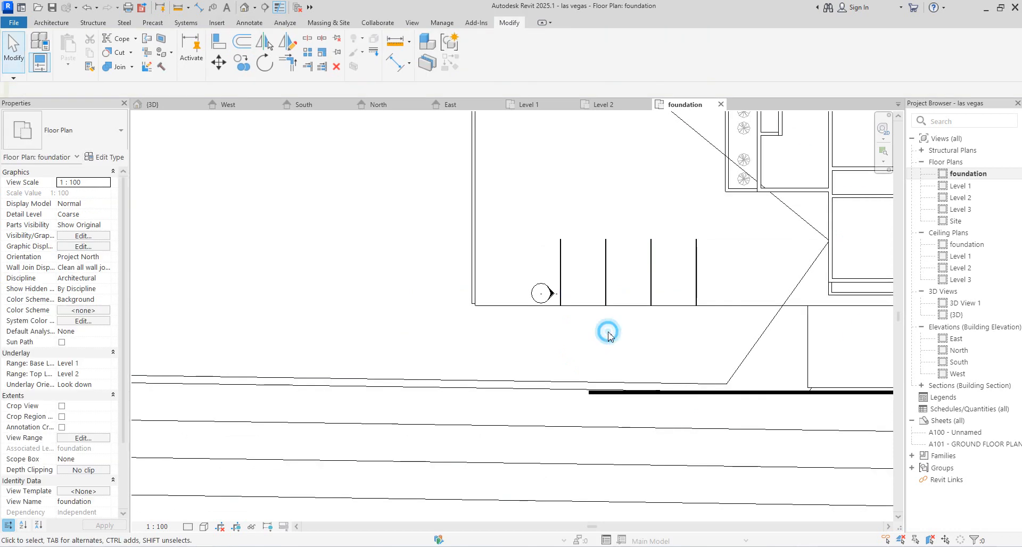
# Examine the row of thin panels along the slab's south edge in the {3D} view
pyautogui.doubleClick(956, 315)
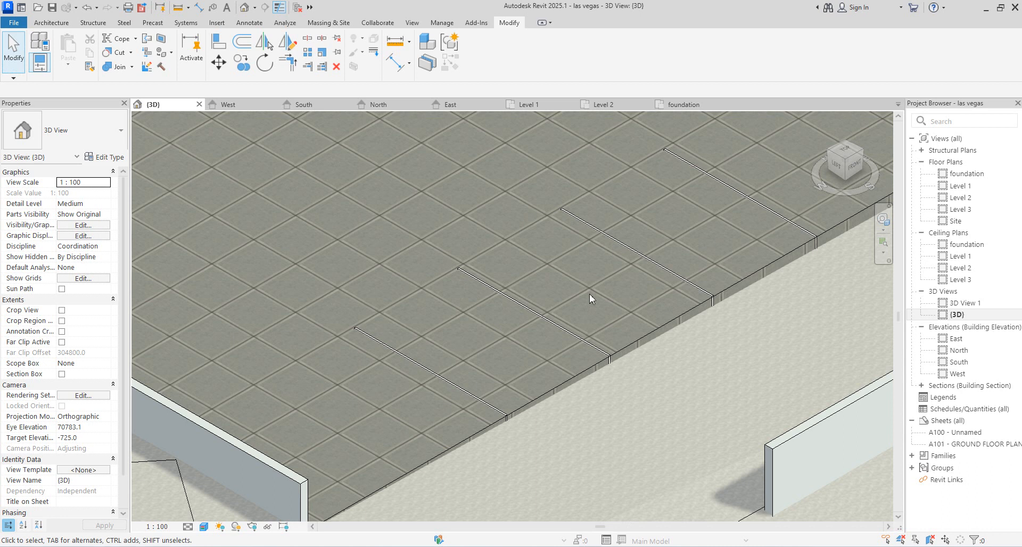
pyautogui.scroll(-3, 589, 343)
pyautogui.scroll(-2, 590, 378)
pyautogui.scroll(1, 671, 321)
pyautogui.scroll(-1, 677, 322)
pyautogui.scroll(-1, 745, 328)
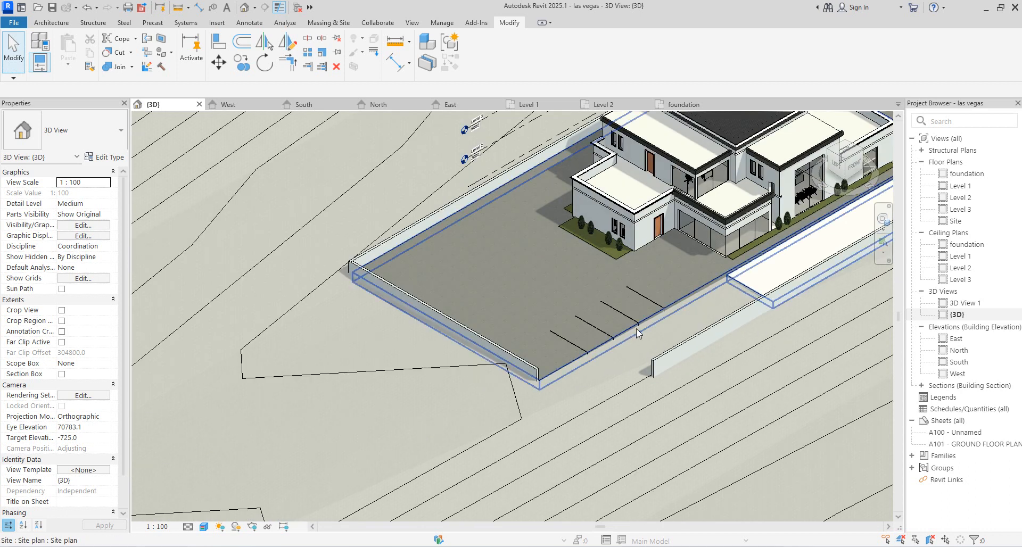
pyautogui.scroll(2, 614, 361)
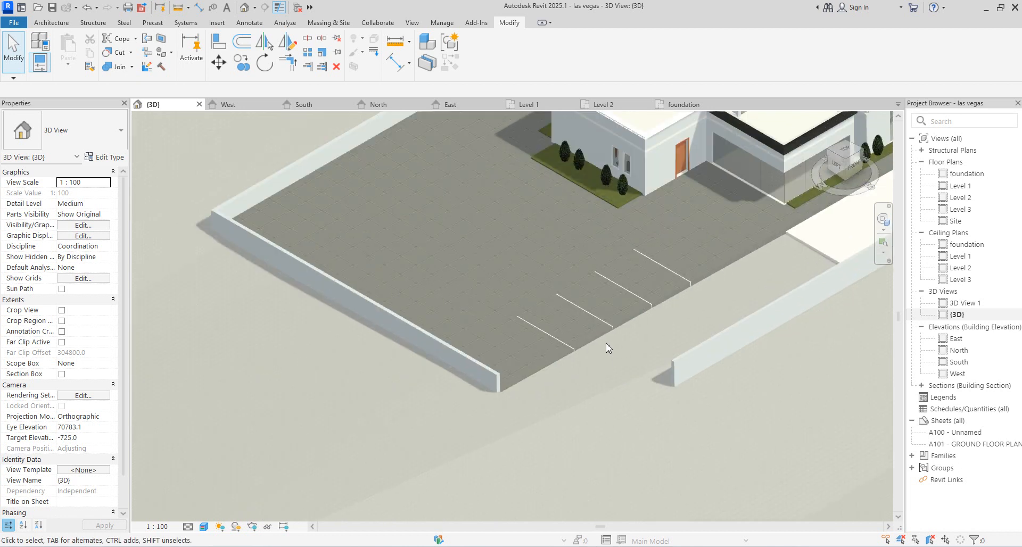
pyautogui.scroll(-5, 665, 352)
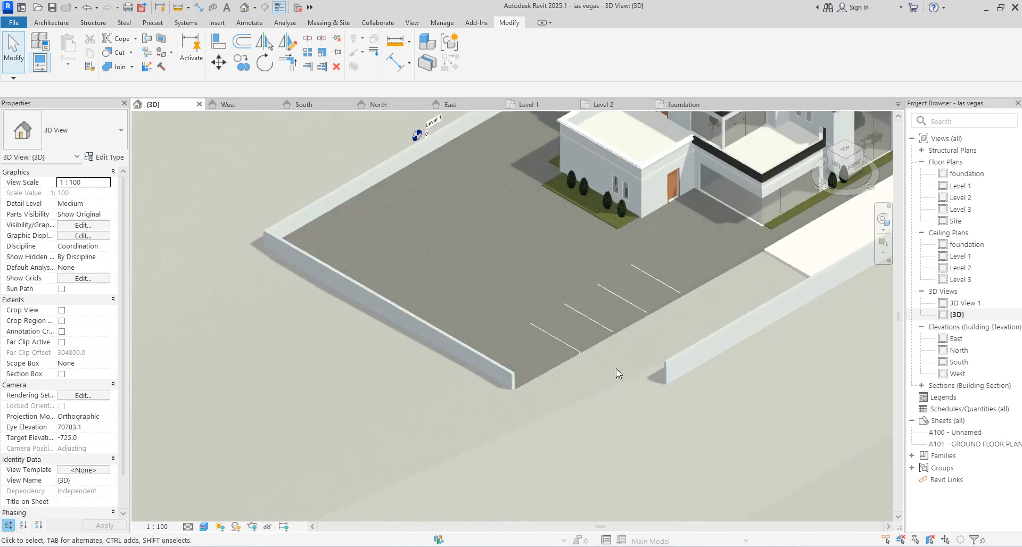
pyautogui.scroll(2, 676, 342)
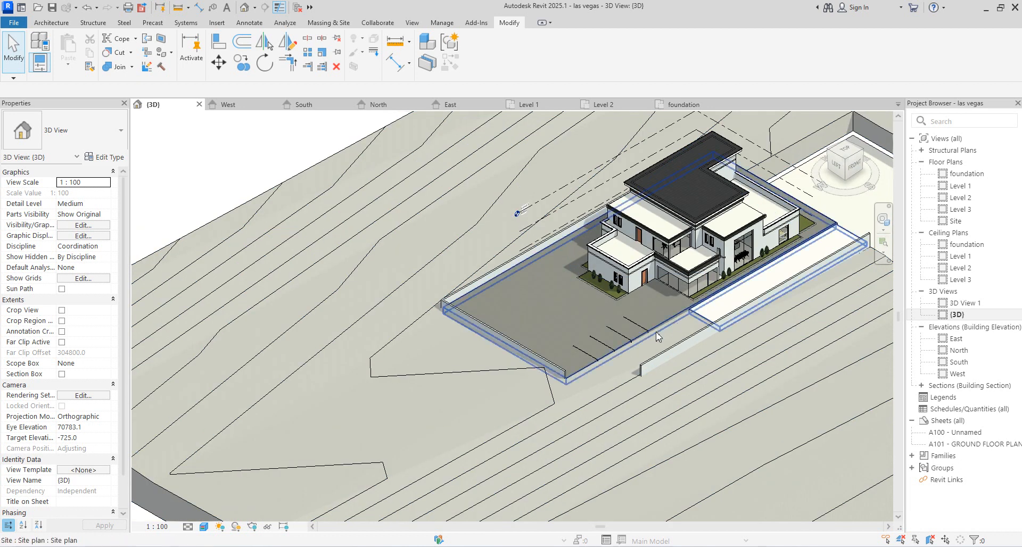
pyautogui.scroll(5, 644, 341)
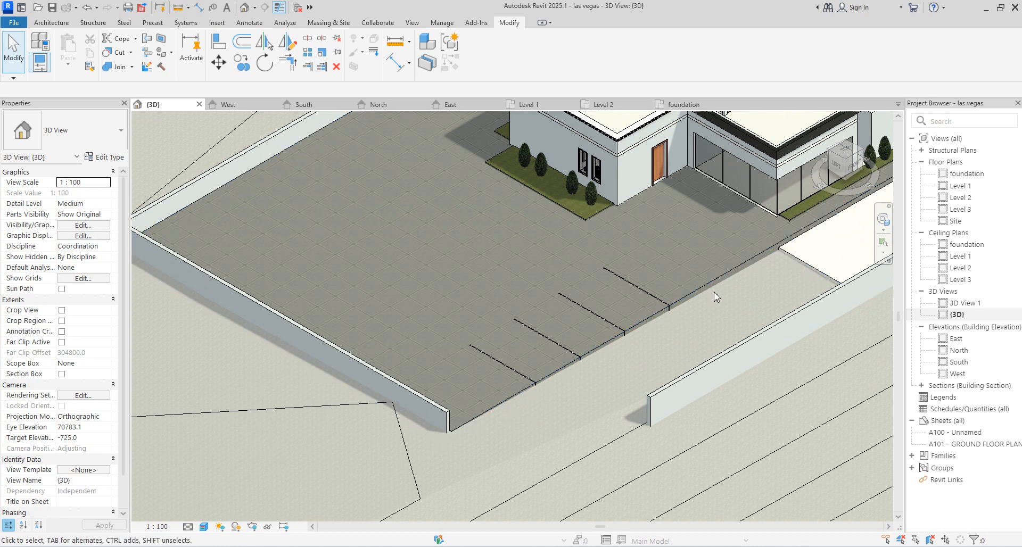
pyautogui.scroll(-3, 474, 463)
pyautogui.scroll(2, 500, 485)
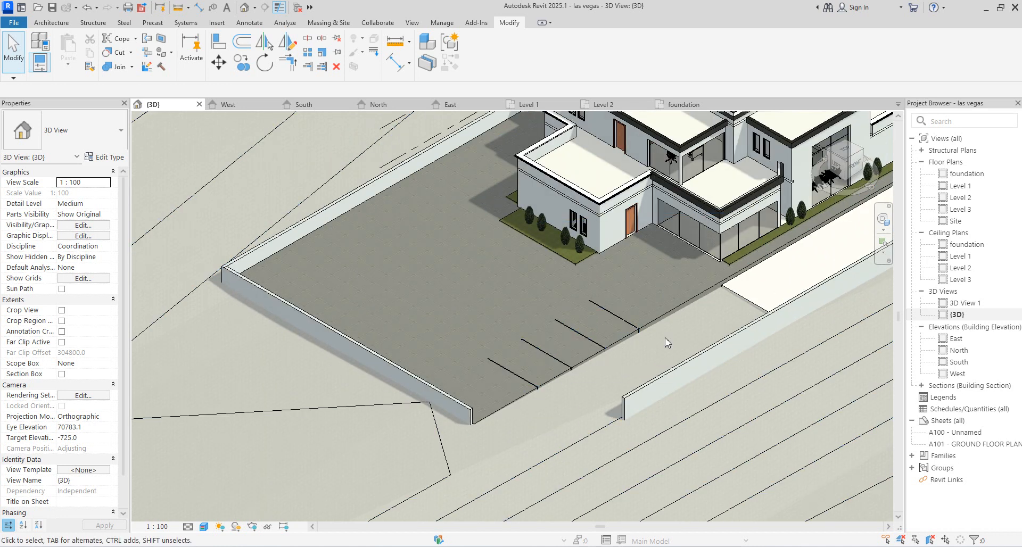
pyautogui.scroll(-3, 686, 319)
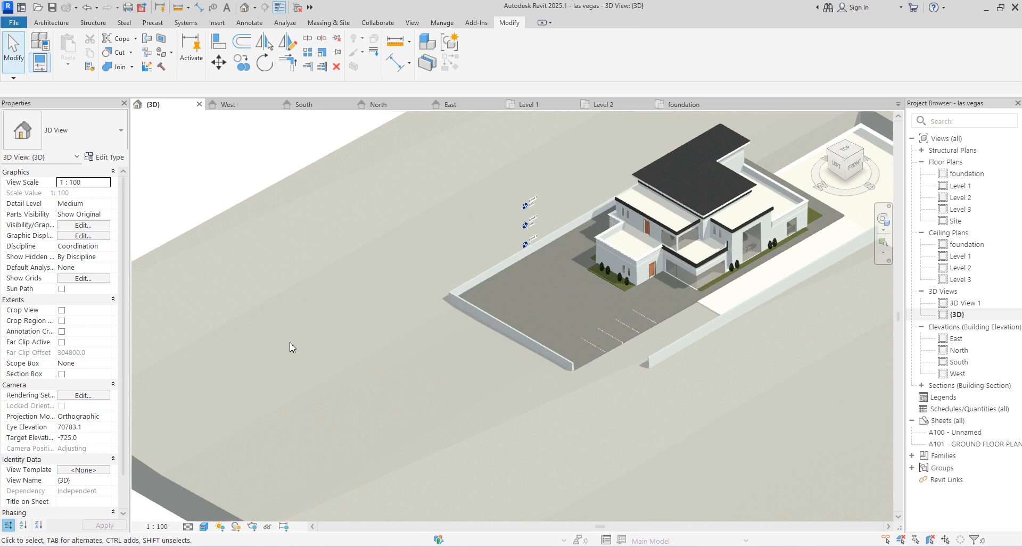
pyautogui.click(412, 264)
pyautogui.scroll(3, 638, 373)
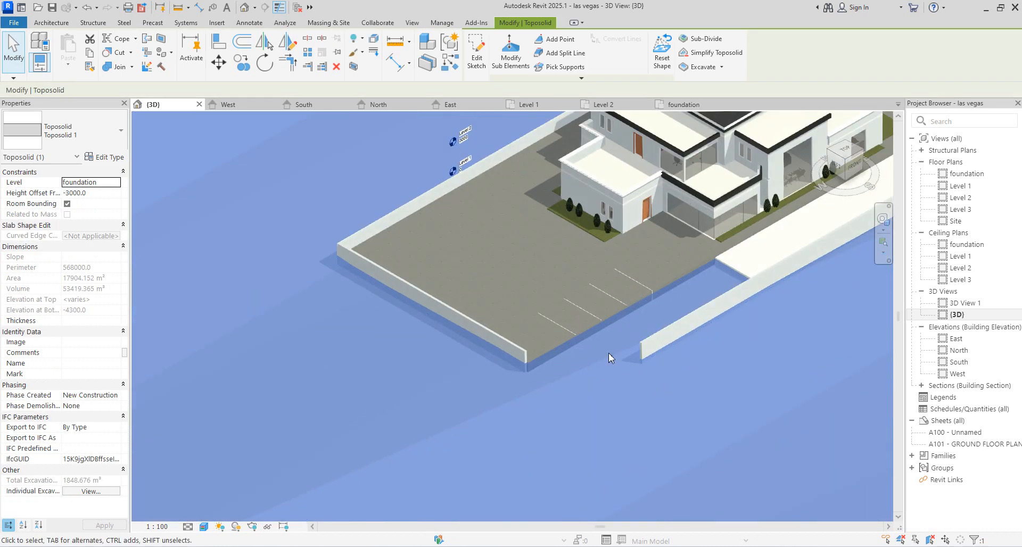
pyautogui.scroll(4, 634, 334)
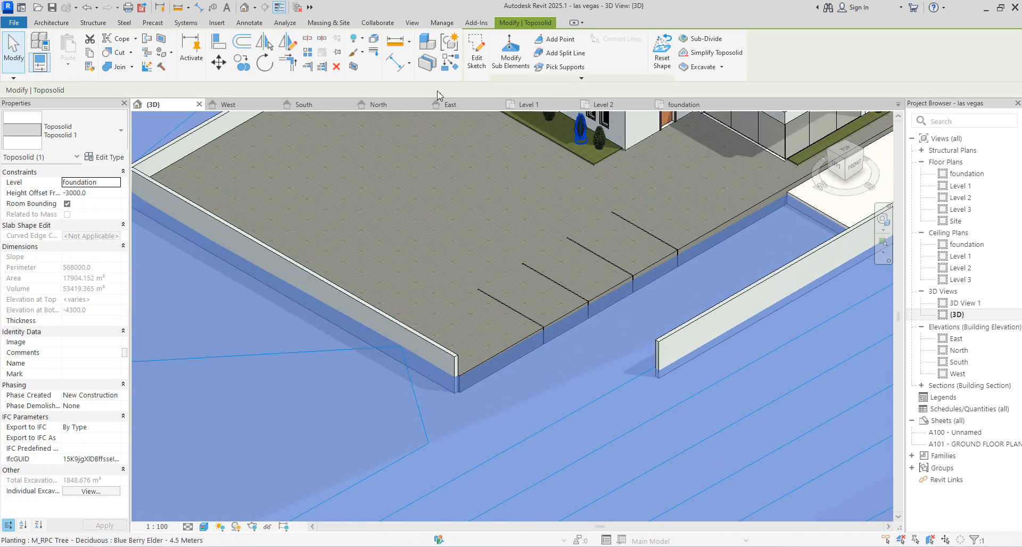
pyautogui.click(475, 62)
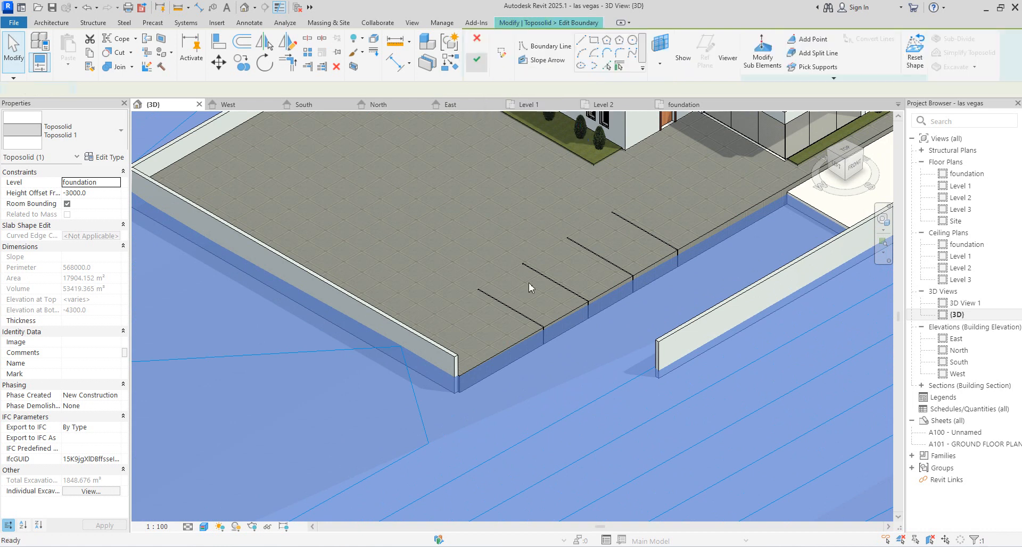
pyautogui.scroll(-4, 605, 319)
pyautogui.scroll(-3, 750, 312)
pyautogui.click(477, 62)
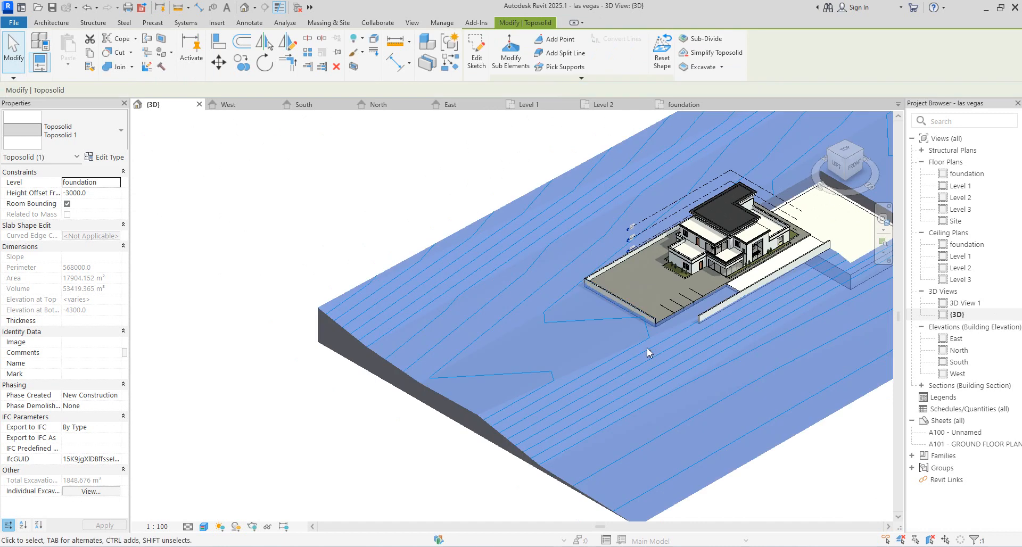
pyautogui.scroll(4, 639, 342)
pyautogui.press('Escape')
# Examine the site base between the thin panels, the house's glazed front and the white strip beside it
pyautogui.scroll(5, 673, 248)
pyautogui.scroll(-4, 615, 274)
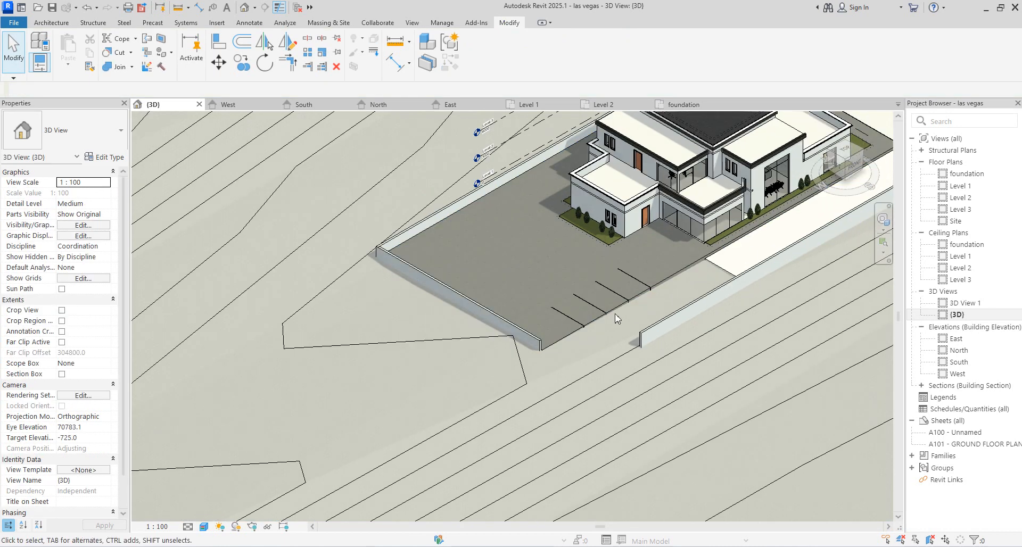
pyautogui.scroll(-3, 635, 315)
pyautogui.scroll(7, 718, 201)
pyautogui.scroll(-3, 718, 207)
pyautogui.scroll(5, 719, 296)
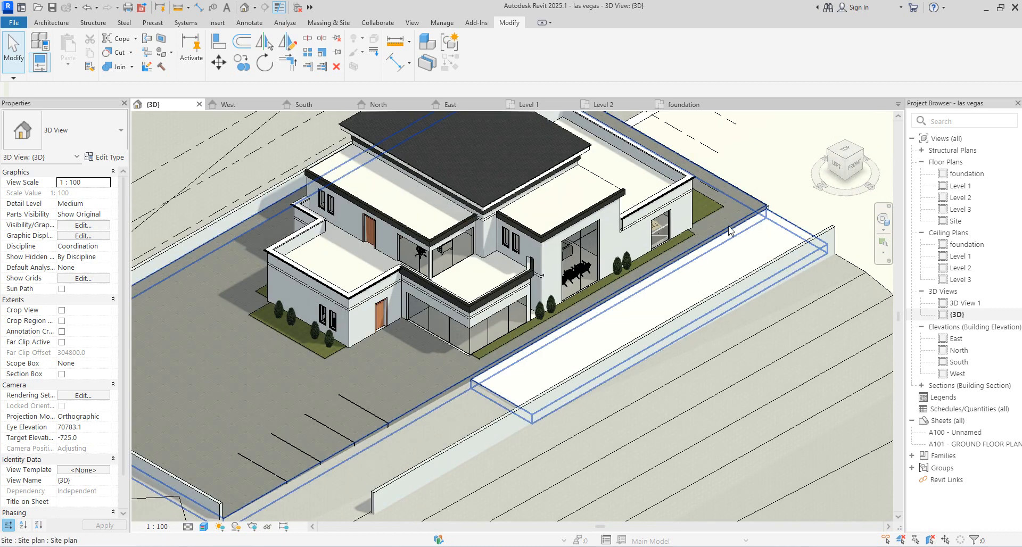
pyautogui.scroll(1, 721, 221)
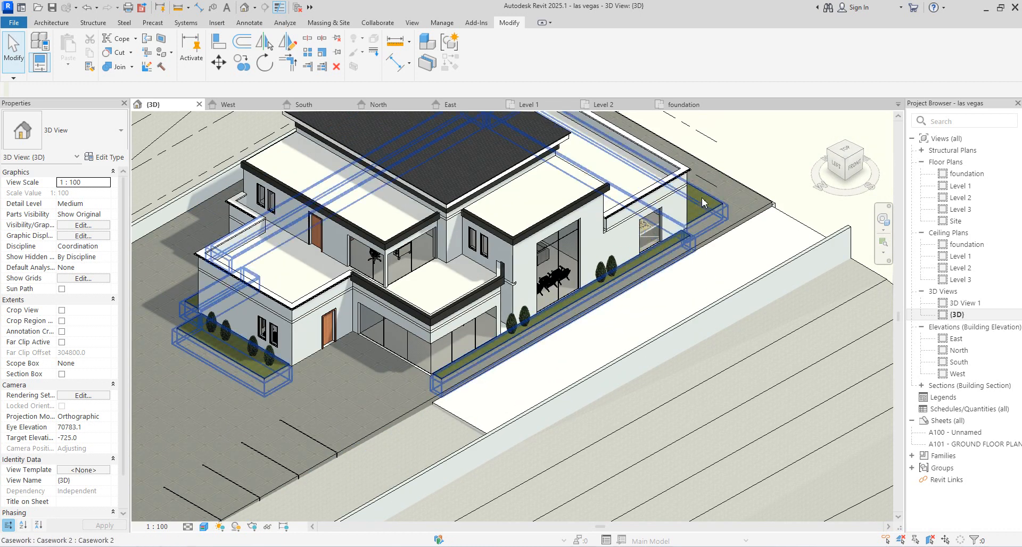
pyautogui.scroll(3, 452, 391)
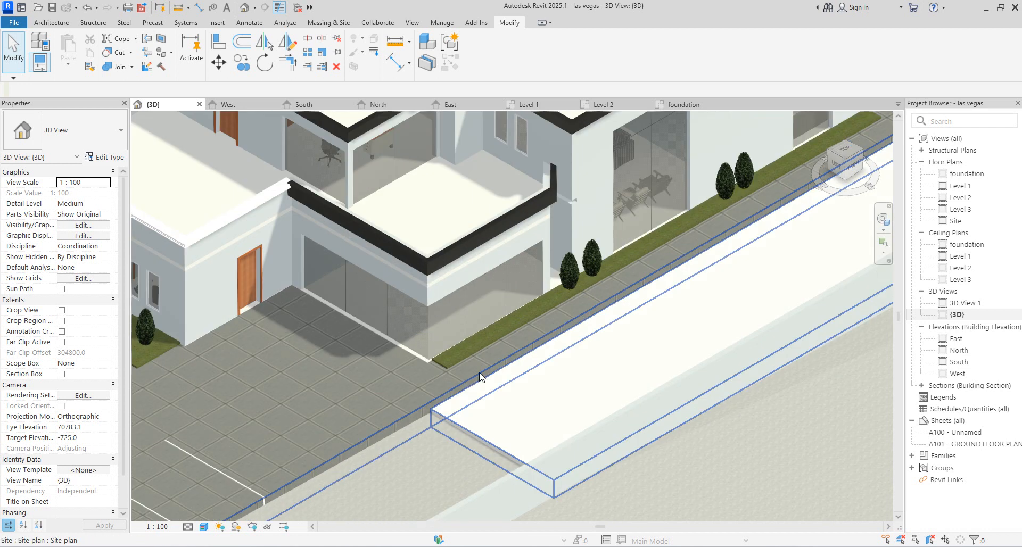
pyautogui.scroll(-4, 463, 391)
pyautogui.scroll(3, 469, 390)
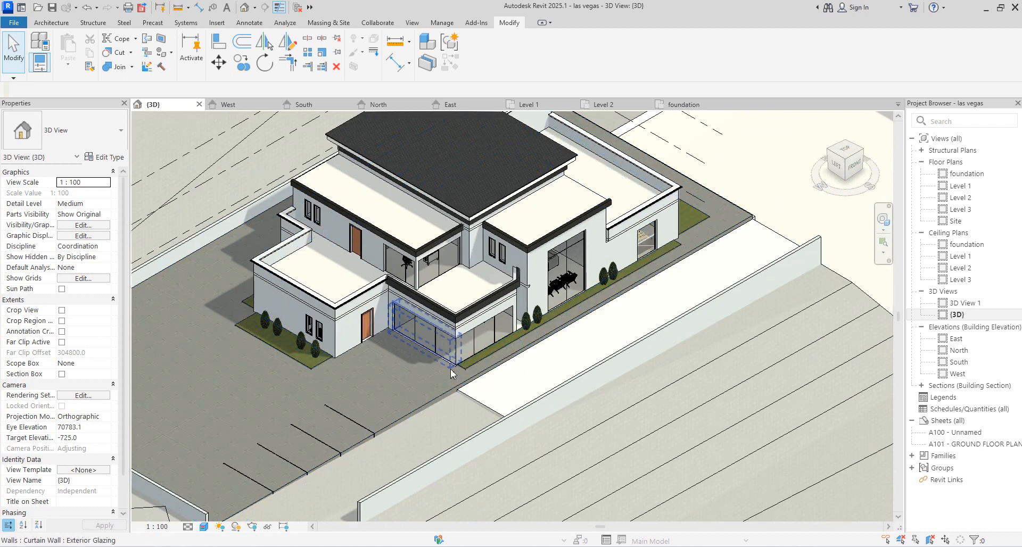
pyautogui.scroll(-2, 463, 374)
pyautogui.scroll(4, 450, 391)
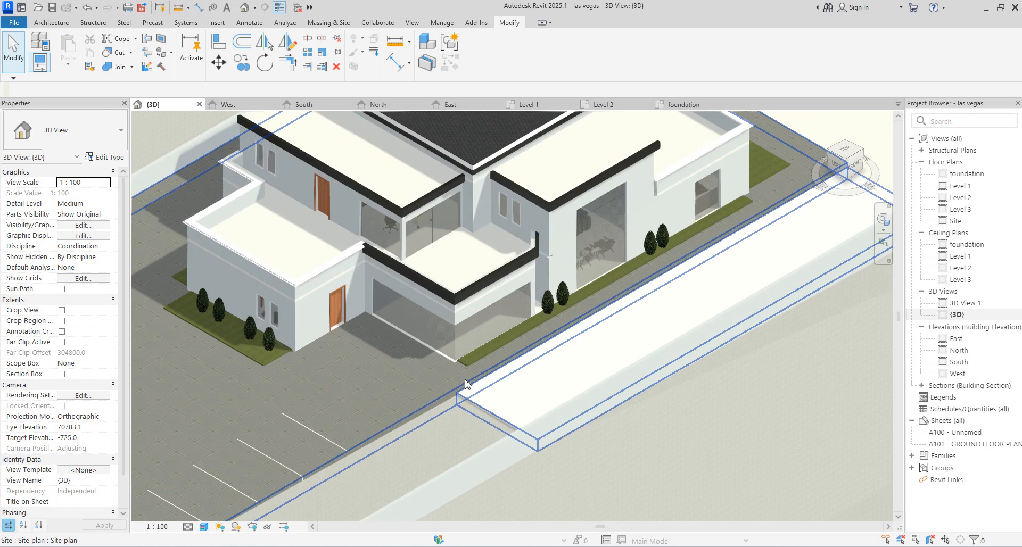